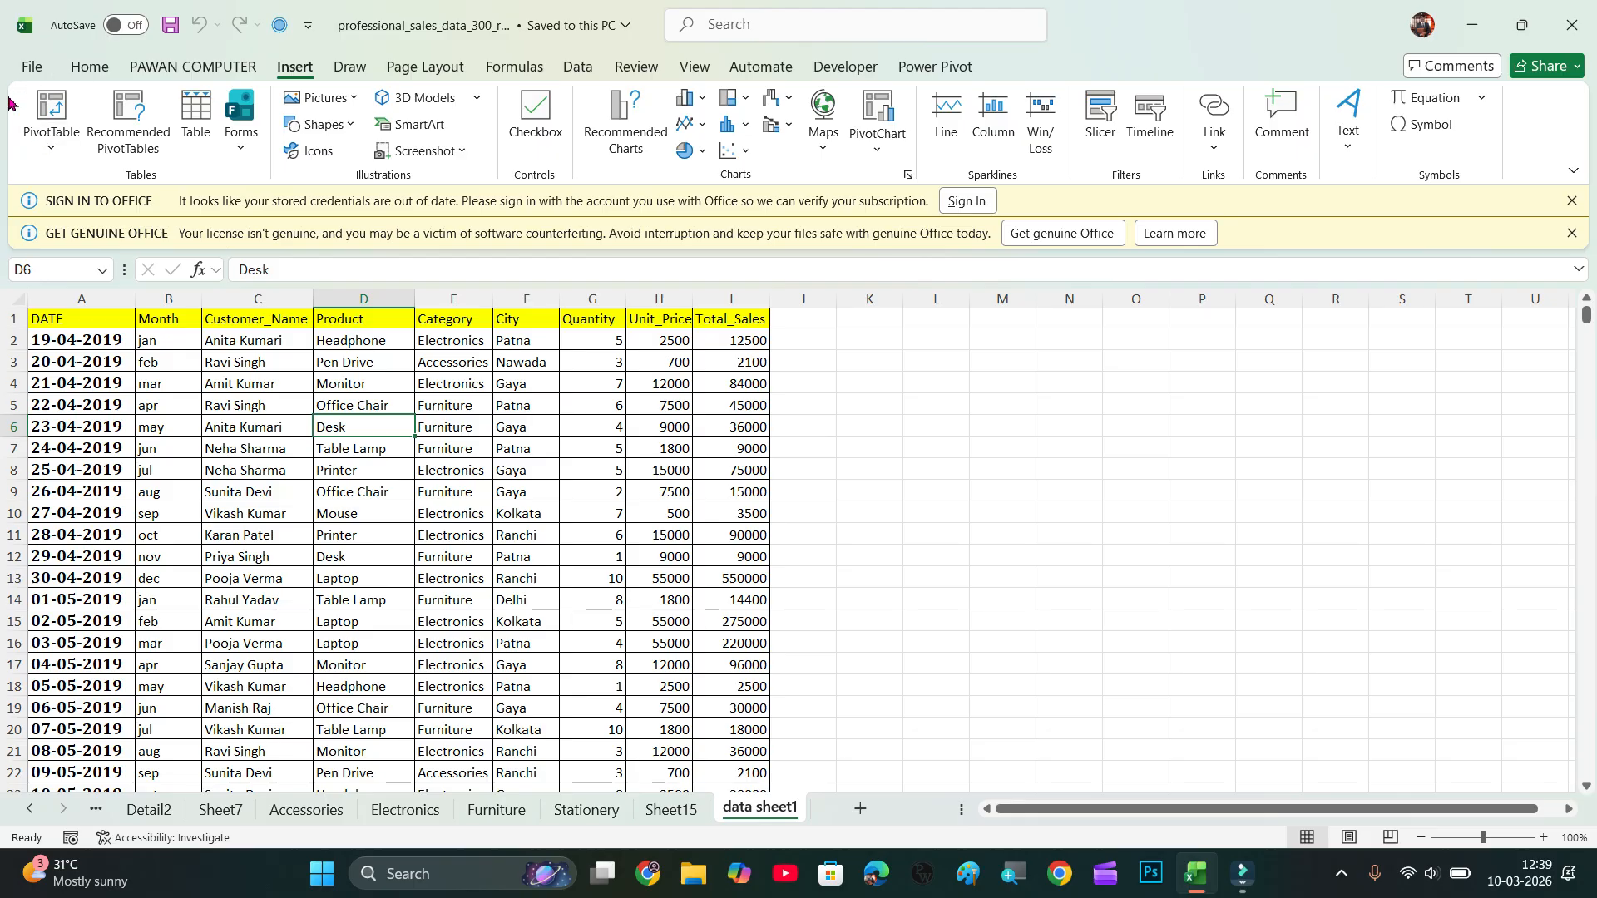
Create a PivotTable from the sales data on a new worksheet, with Product as rows and Quantity summed as values.
{"action": "left_click", "coordinate": [43, 102]}
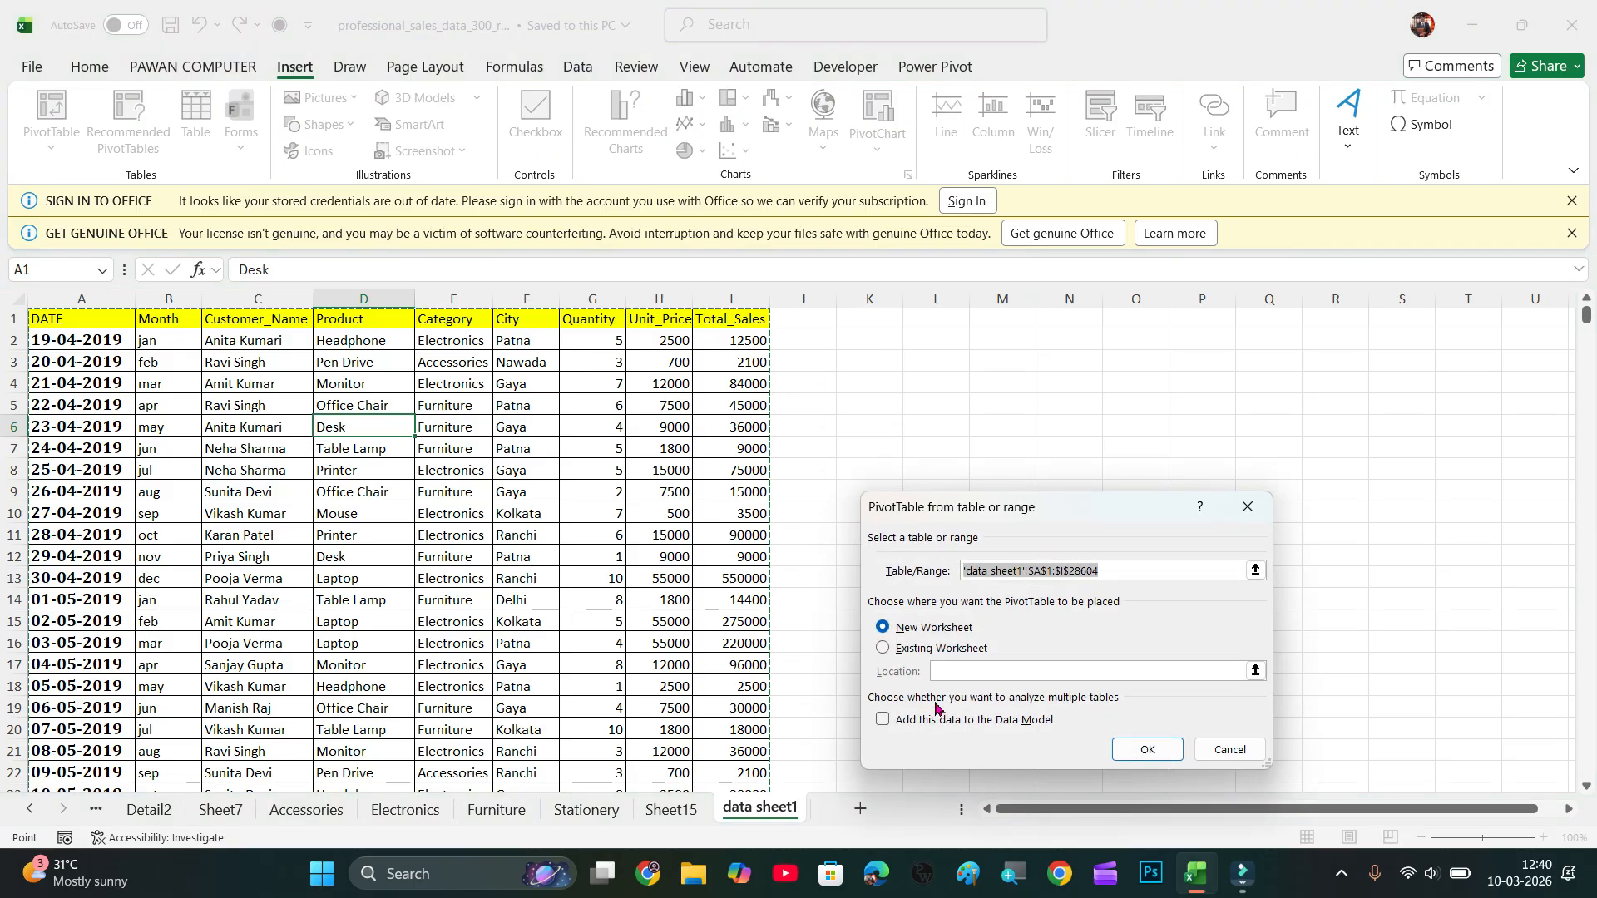
{"action": "left_click", "coordinate": [1149, 748]}
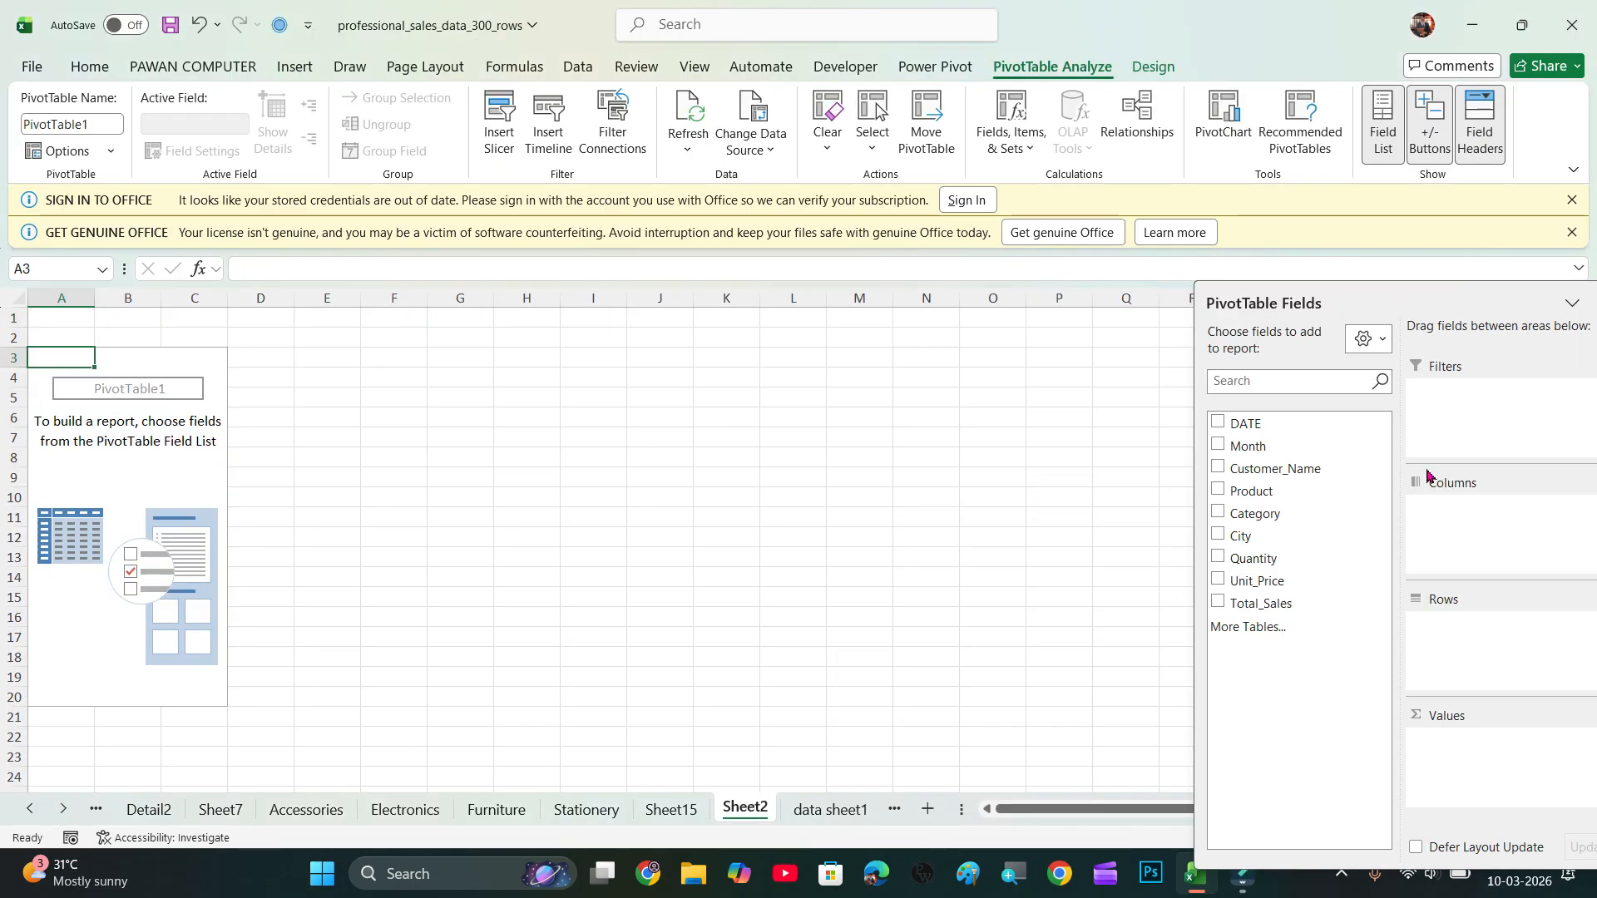
{"action": "left_click_drag", "start_coordinate": [1313, 305], "coordinate": [1397, 248]}
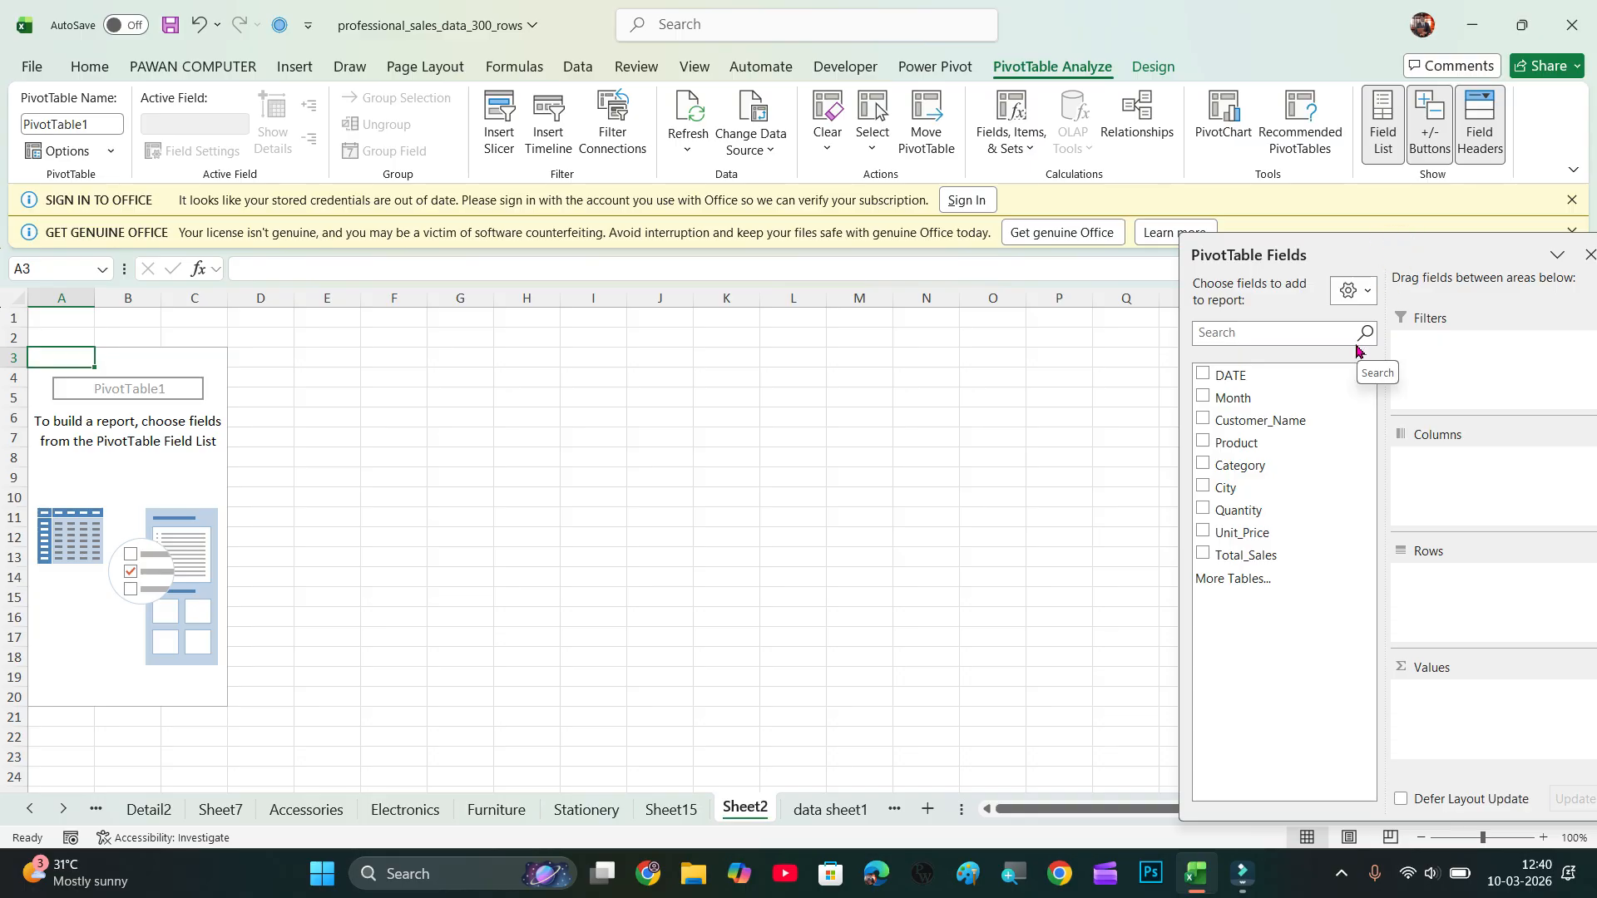
{"action": "left_click_drag", "start_coordinate": [1272, 445], "coordinate": [1156, 582]}
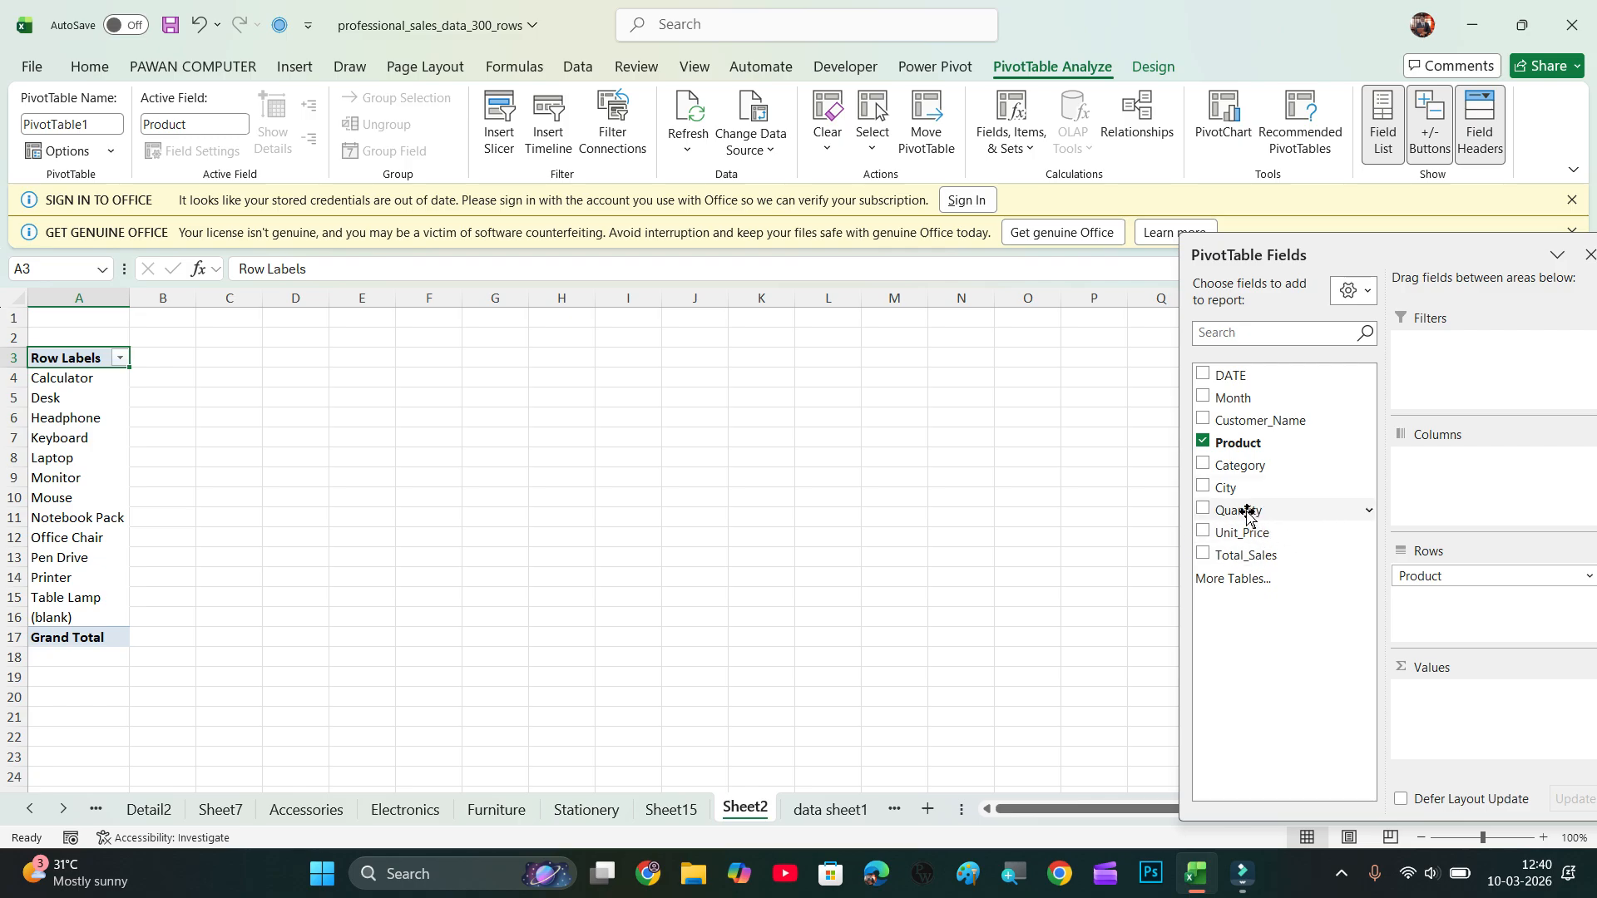
{"action": "left_click_drag", "start_coordinate": [1247, 513], "coordinate": [1463, 706]}
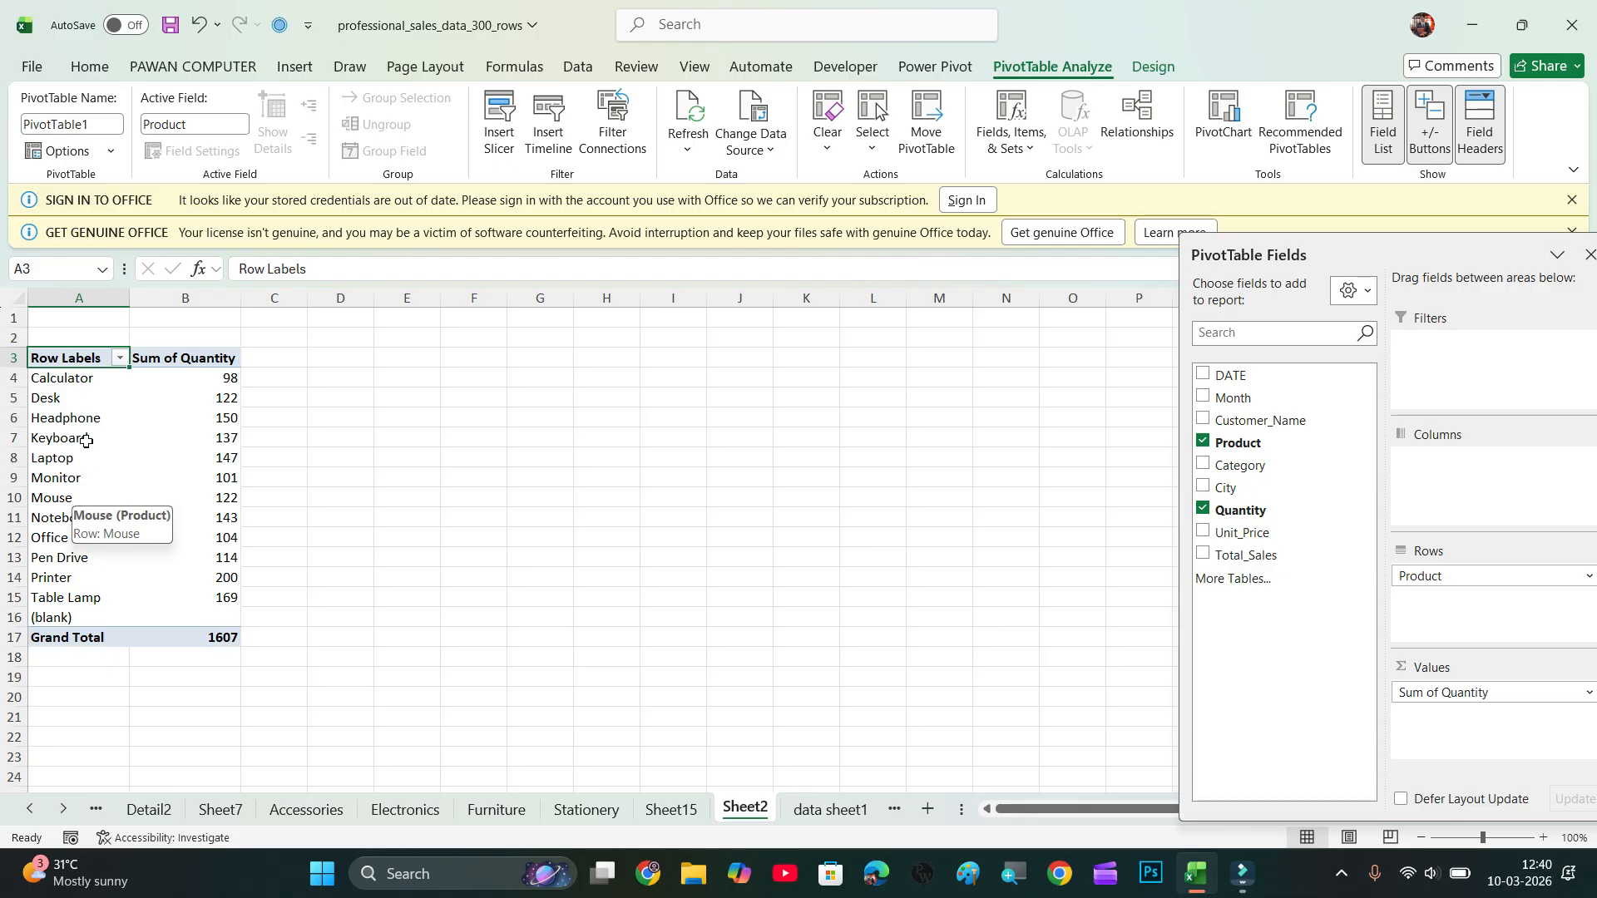
Filter the PivotTable's products to the top 10 items by Sum of Quantity.
{"action": "left_click", "coordinate": [117, 359]}
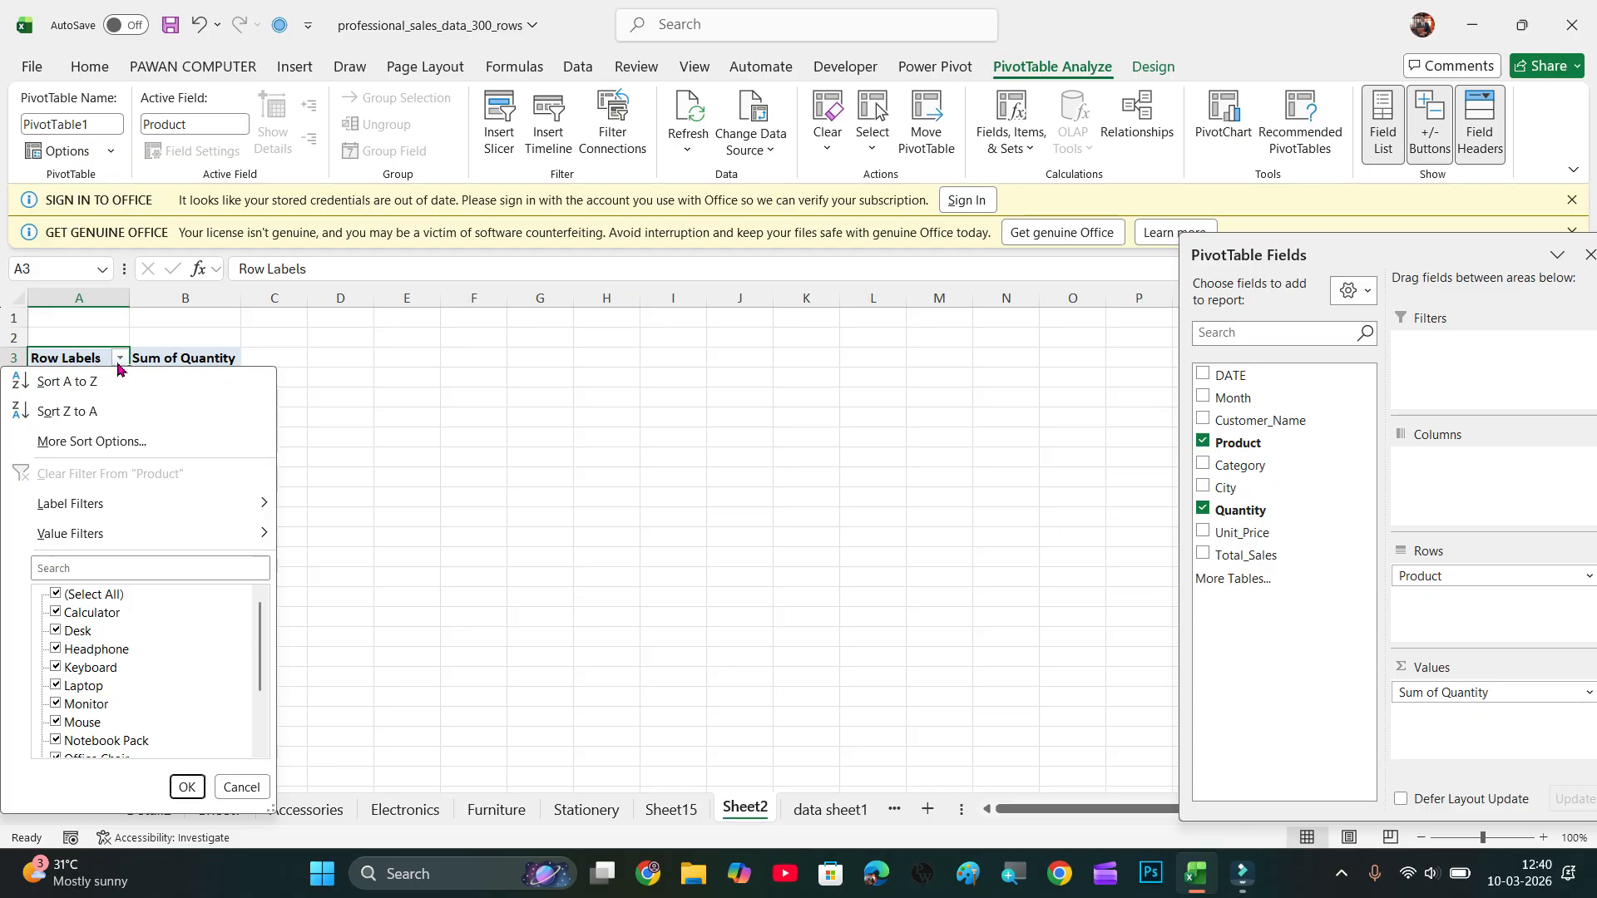
{"action": "left_click", "coordinate": [119, 363]}
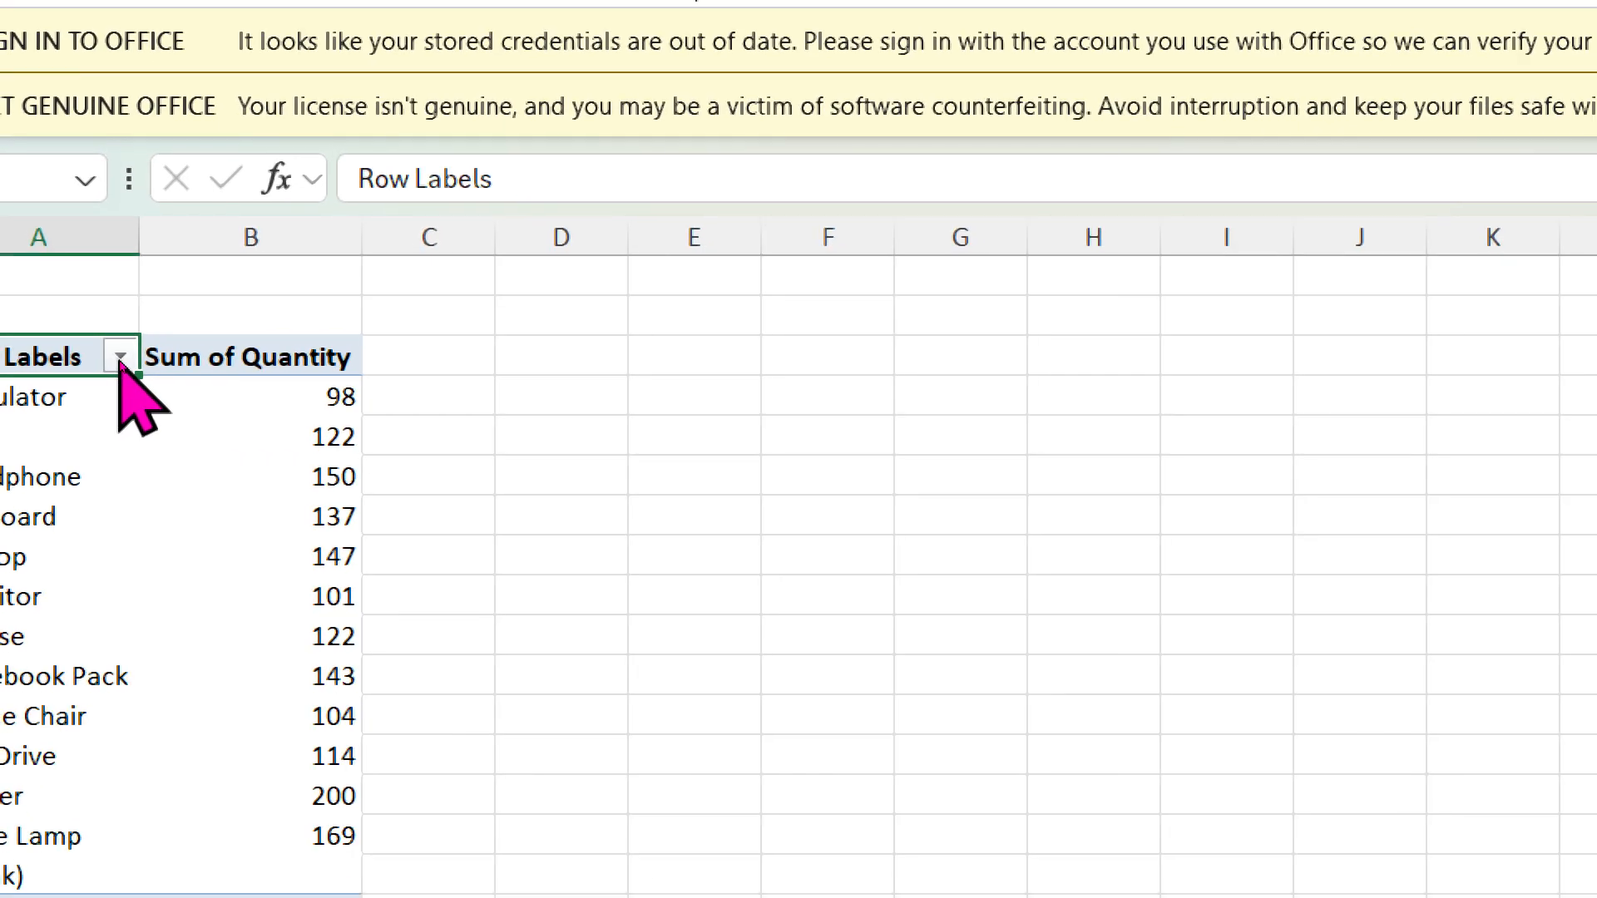
{"action": "left_click", "coordinate": [122, 358]}
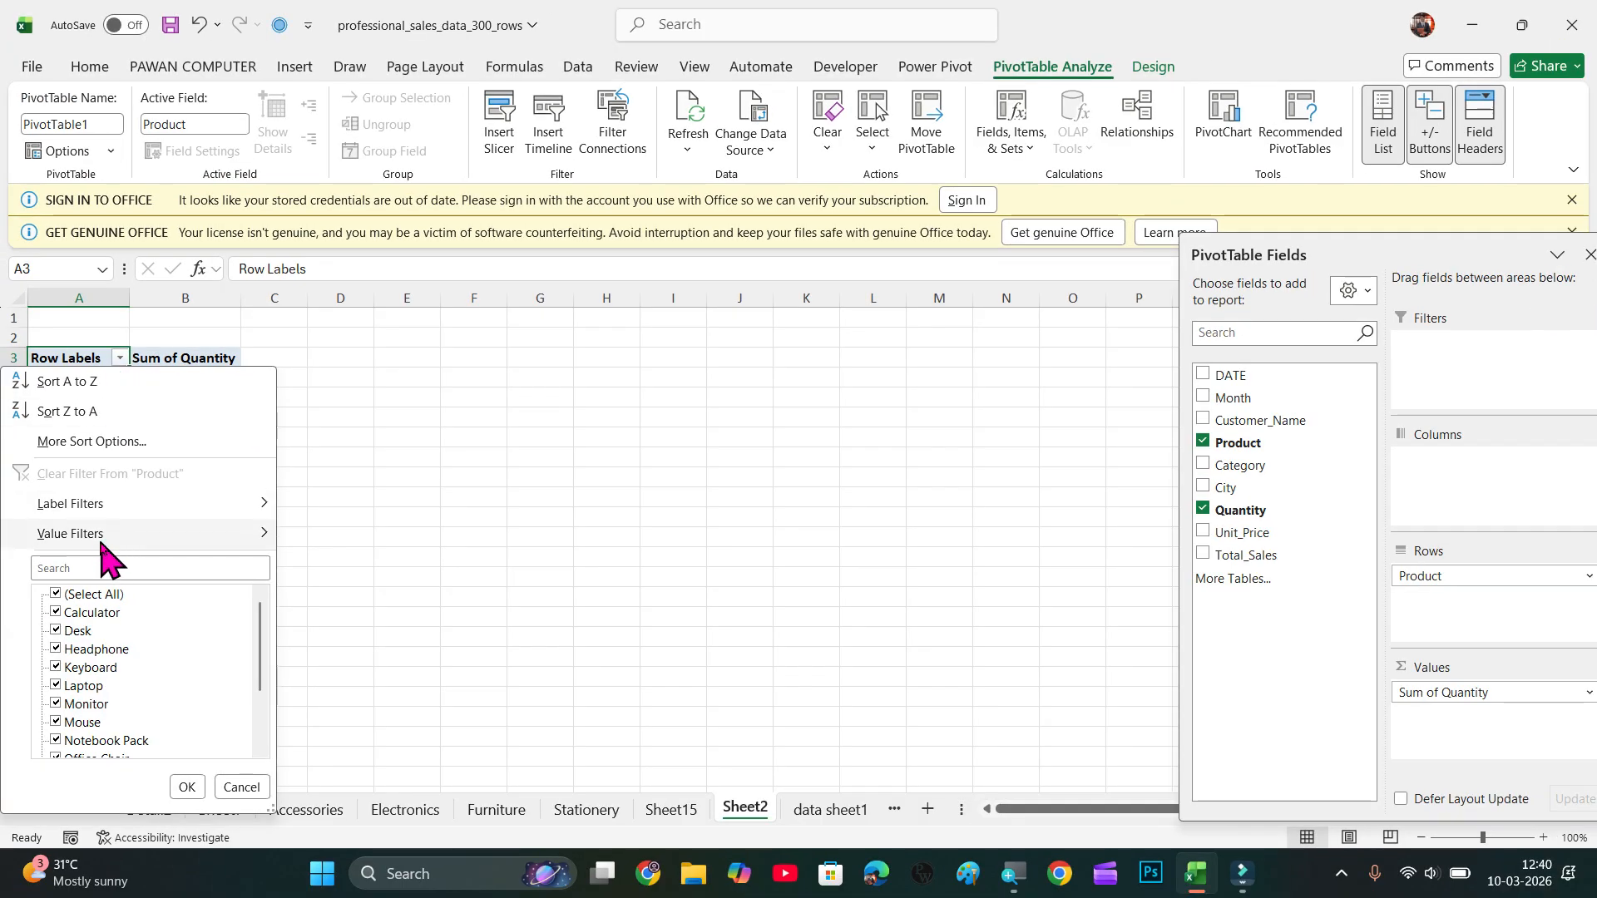
{"action": "mouse_move", "coordinate": [124, 717]}
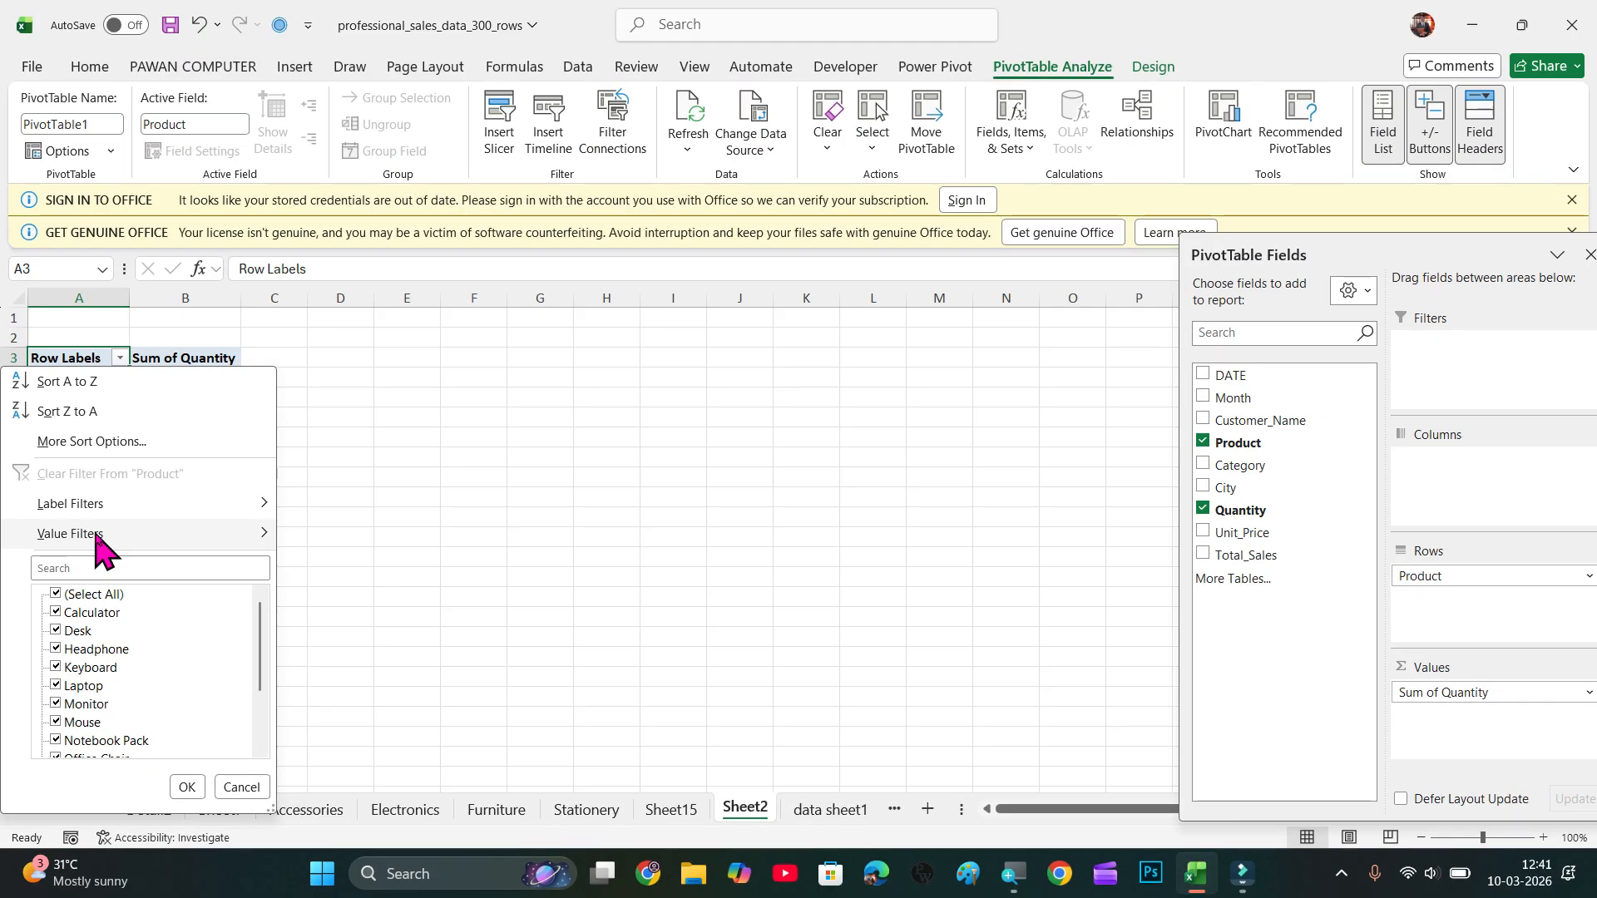
{"action": "left_click", "coordinate": [529, 553]}
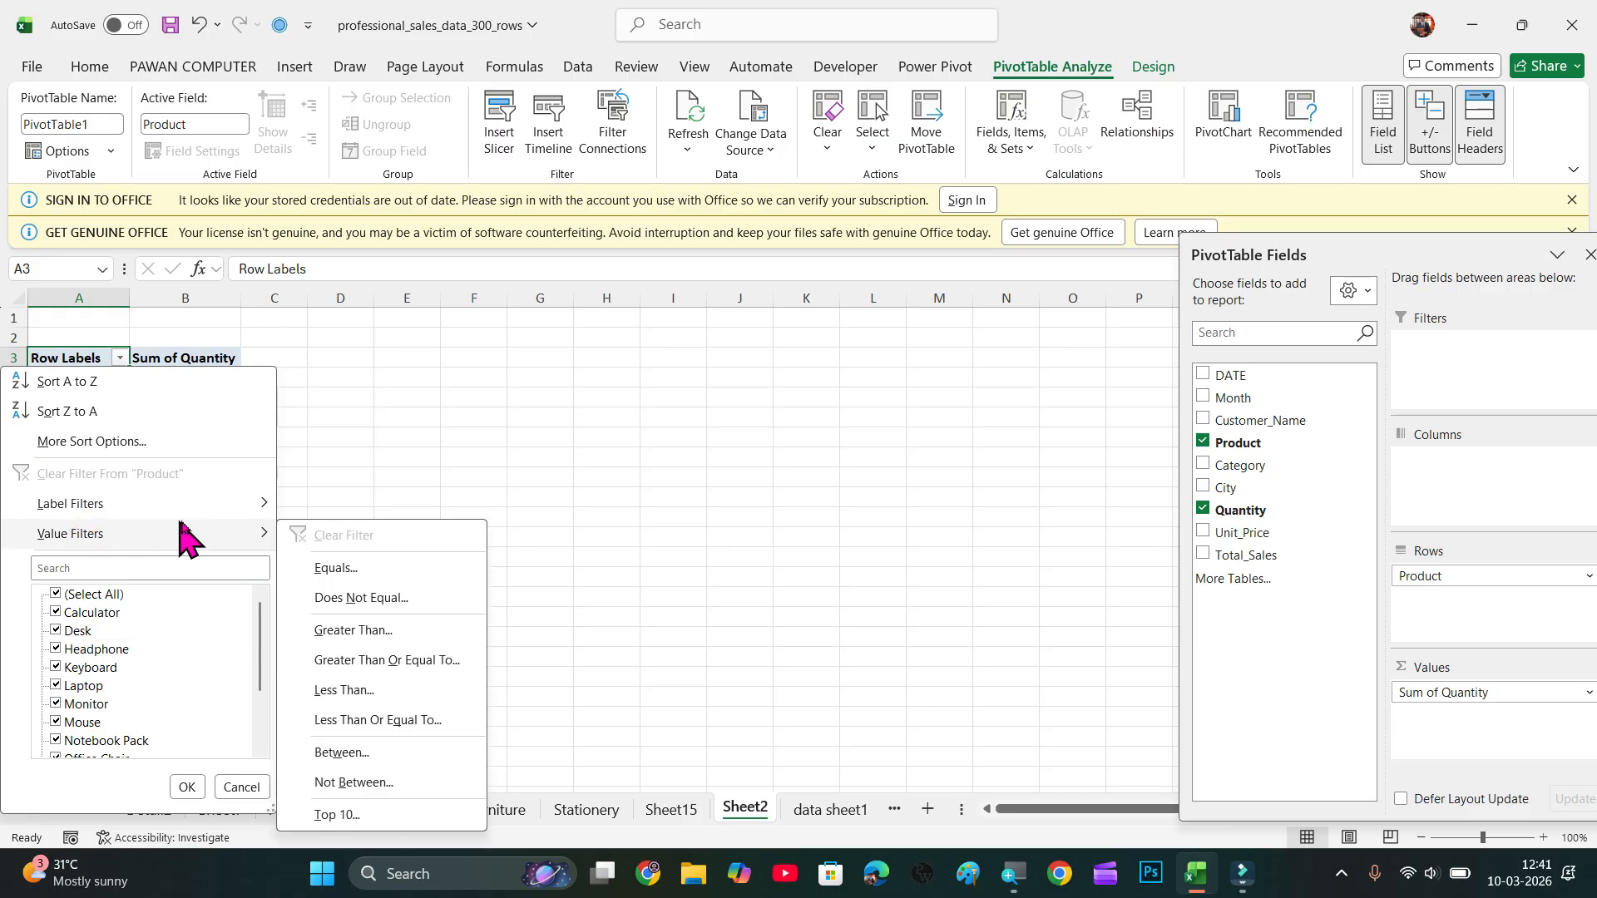
{"action": "left_click", "coordinate": [343, 815]}
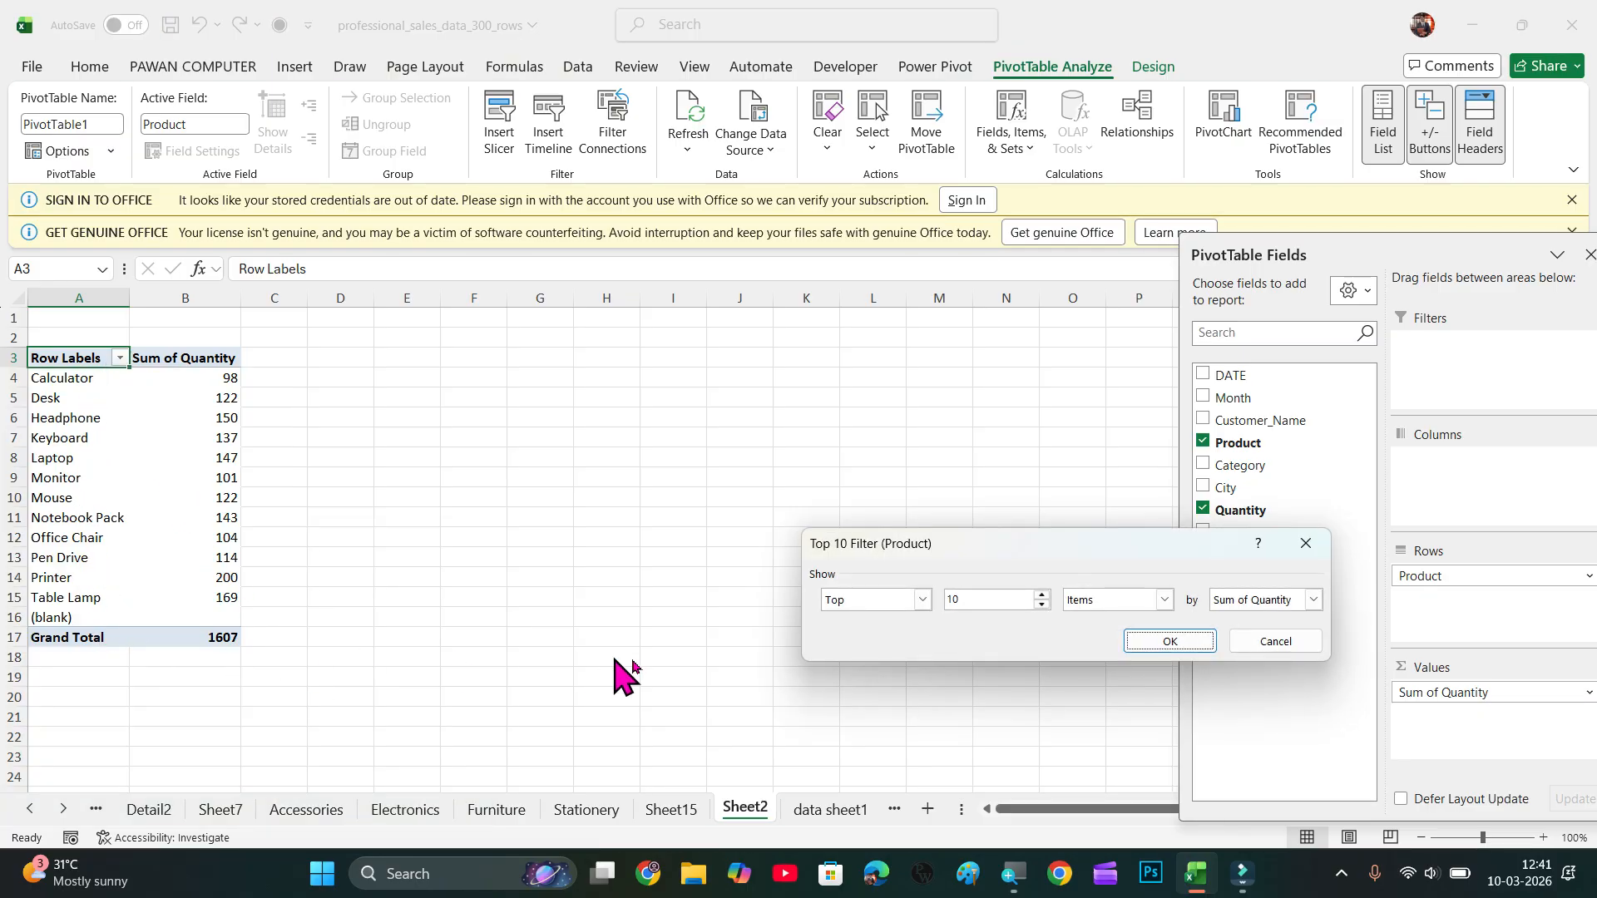
{"action": "left_click", "coordinate": [1161, 641]}
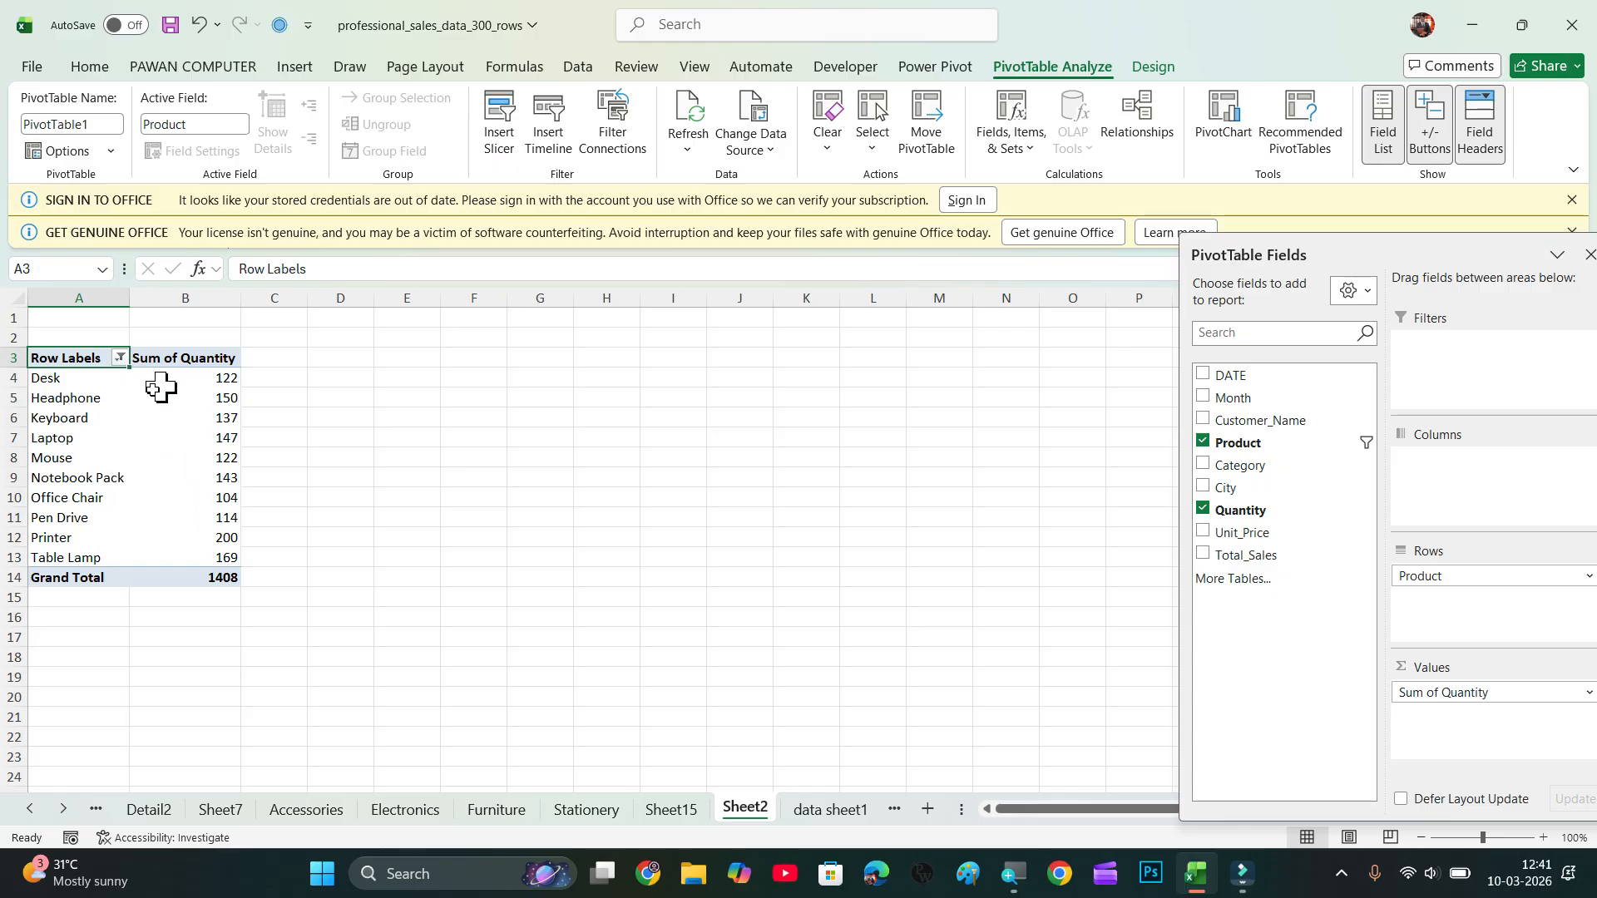
Insert a clustered column PivotChart from the filtered PivotTable and place it beside the table, starting in column C.
{"action": "mouse_move", "coordinate": [175, 411]}
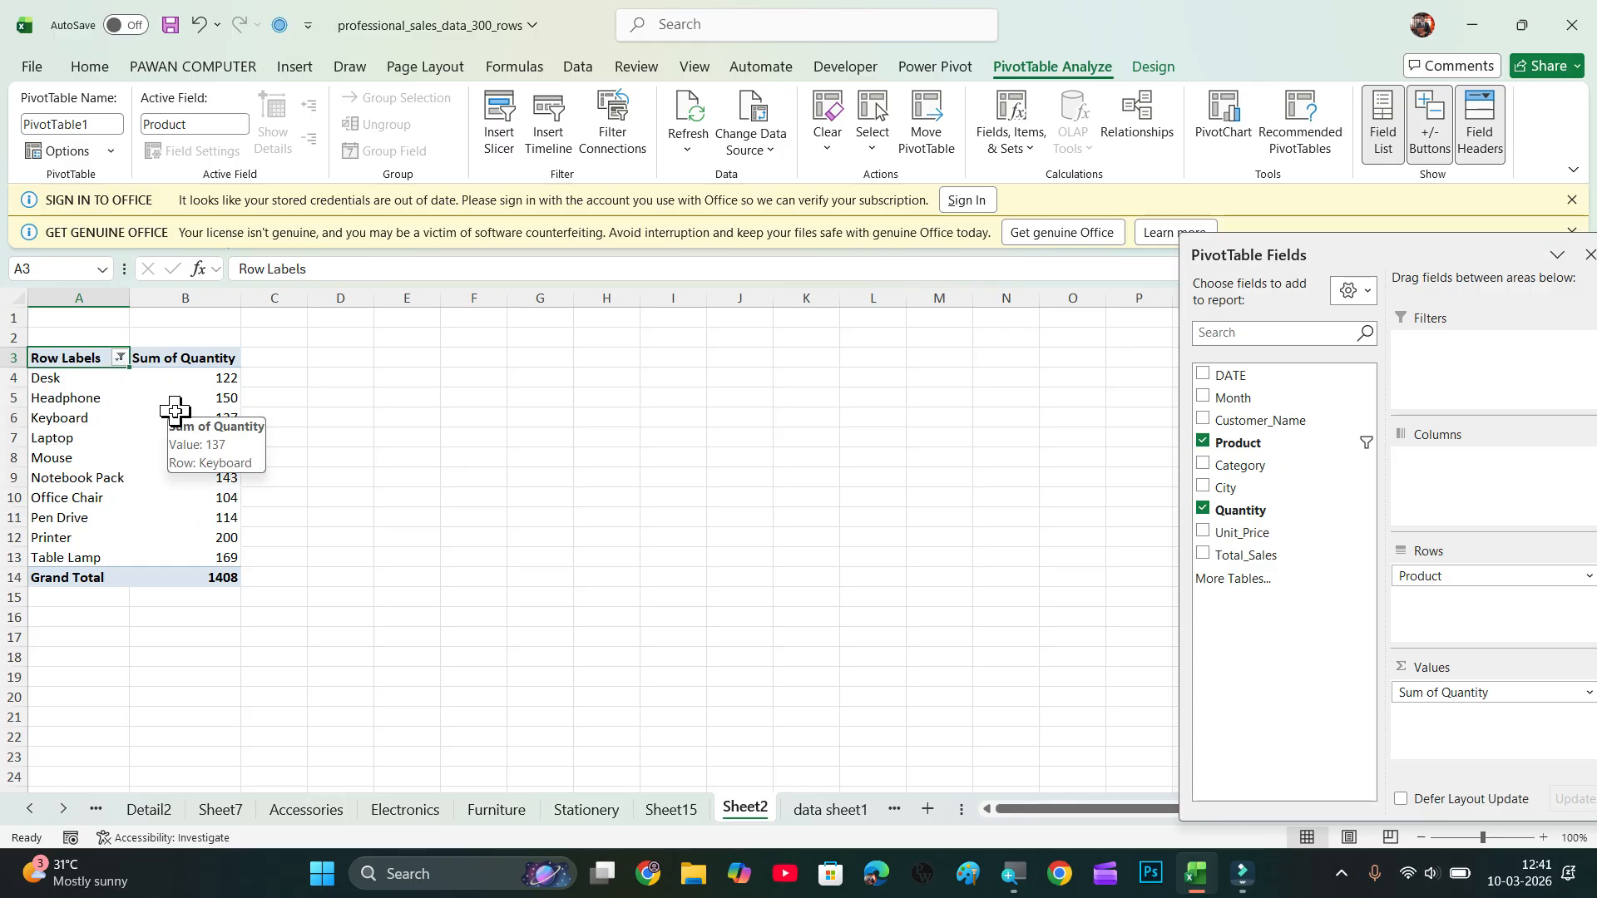
{"action": "left_click", "coordinate": [172, 414]}
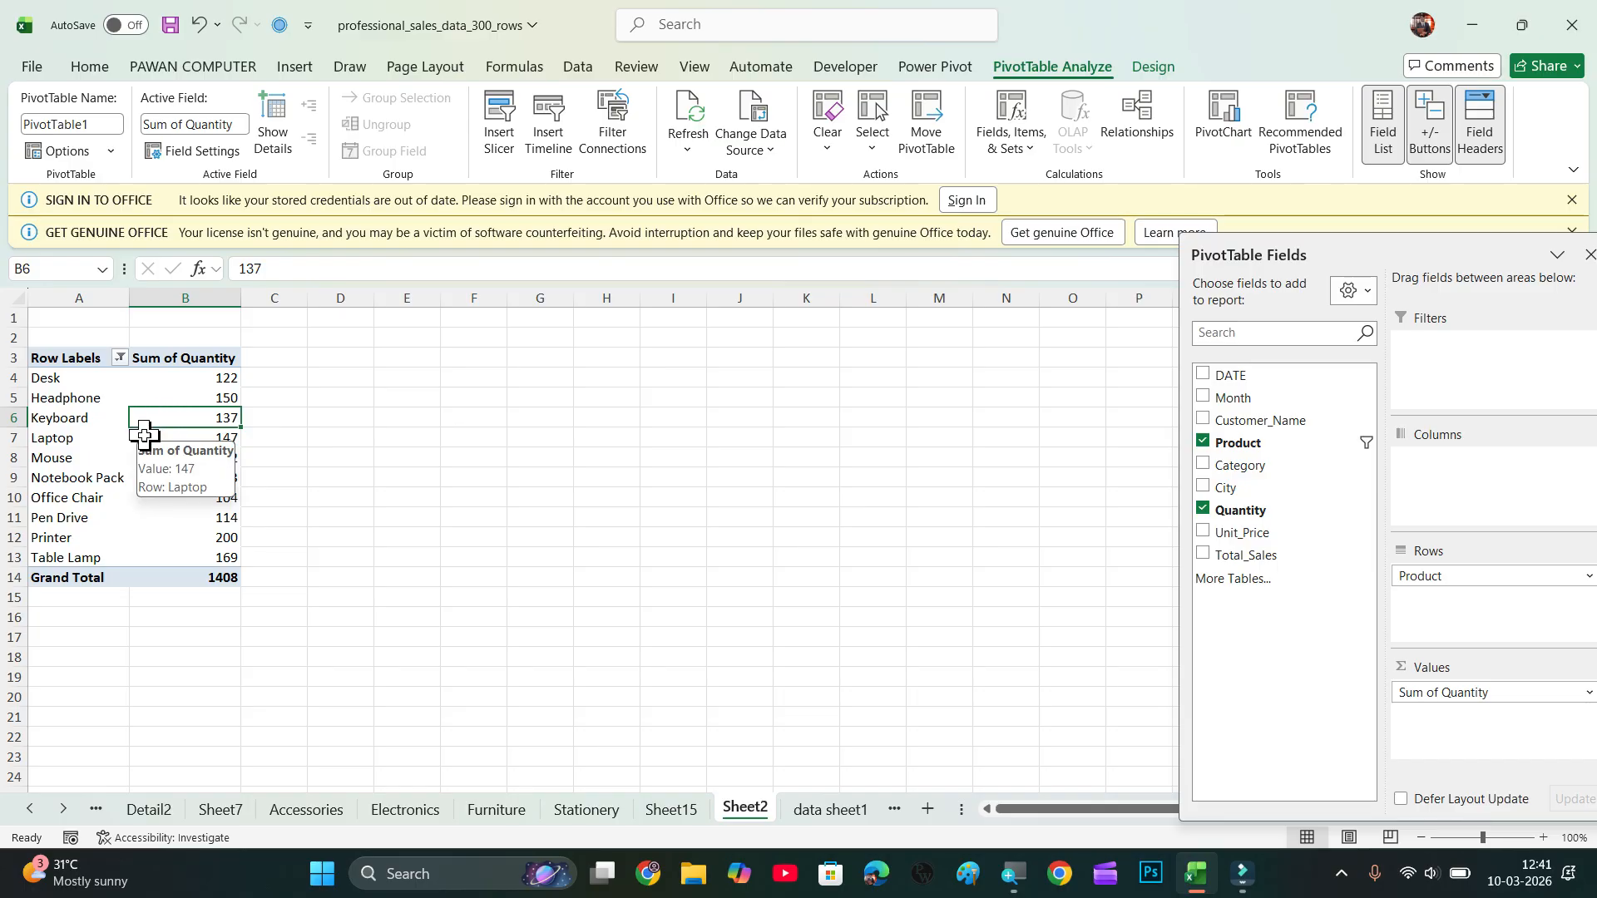
{"action": "left_click", "coordinate": [354, 476]}
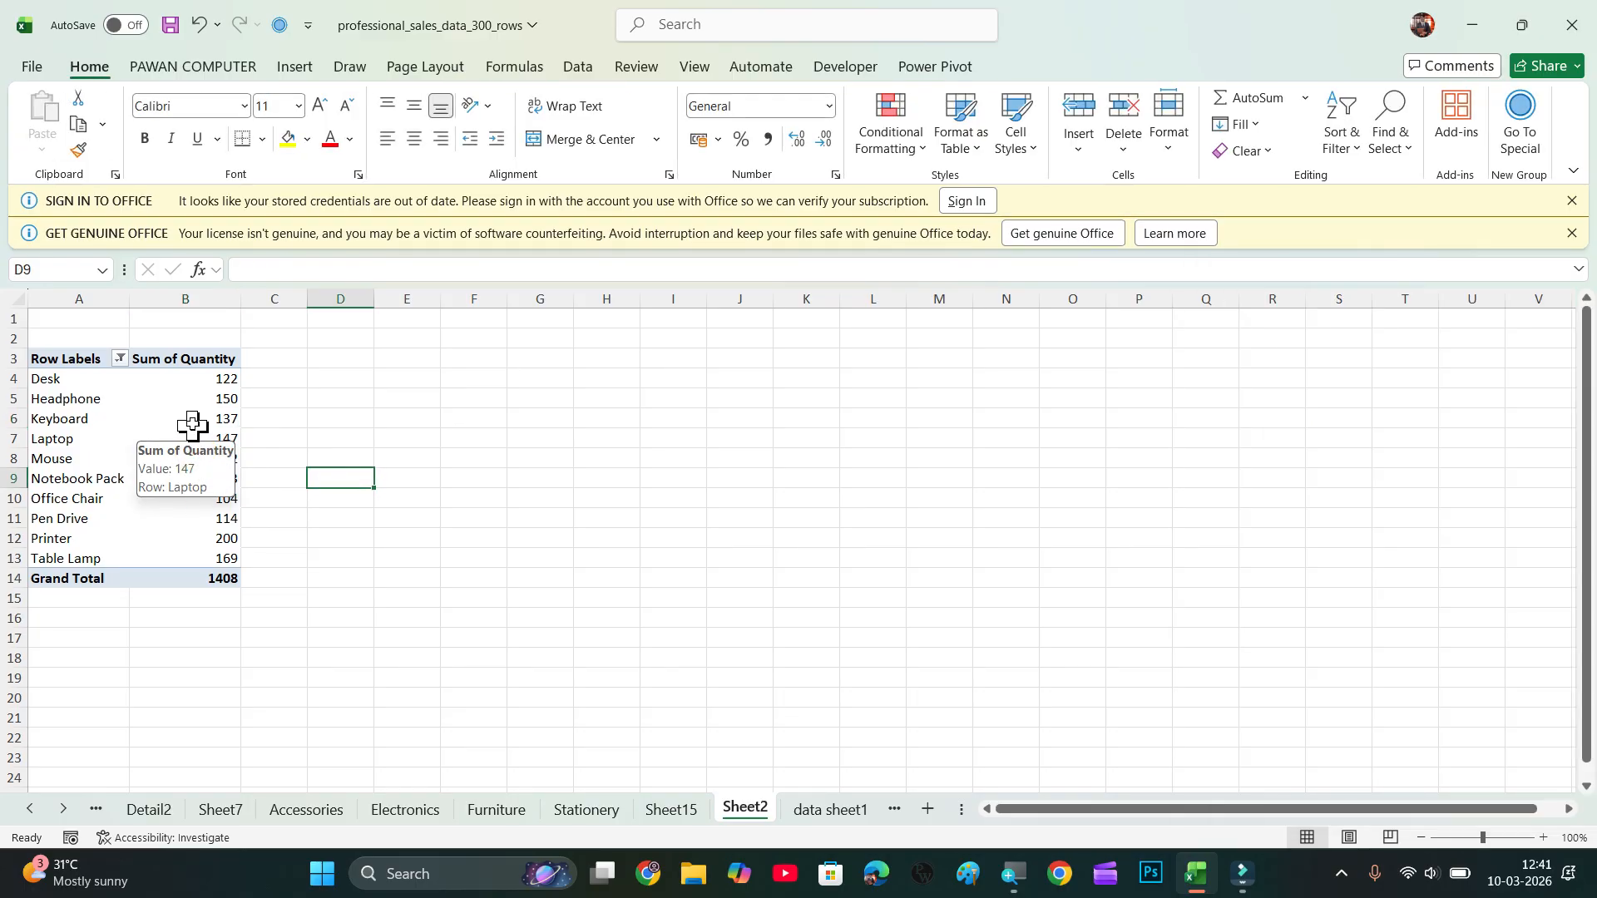
{"action": "left_click", "coordinate": [192, 421]}
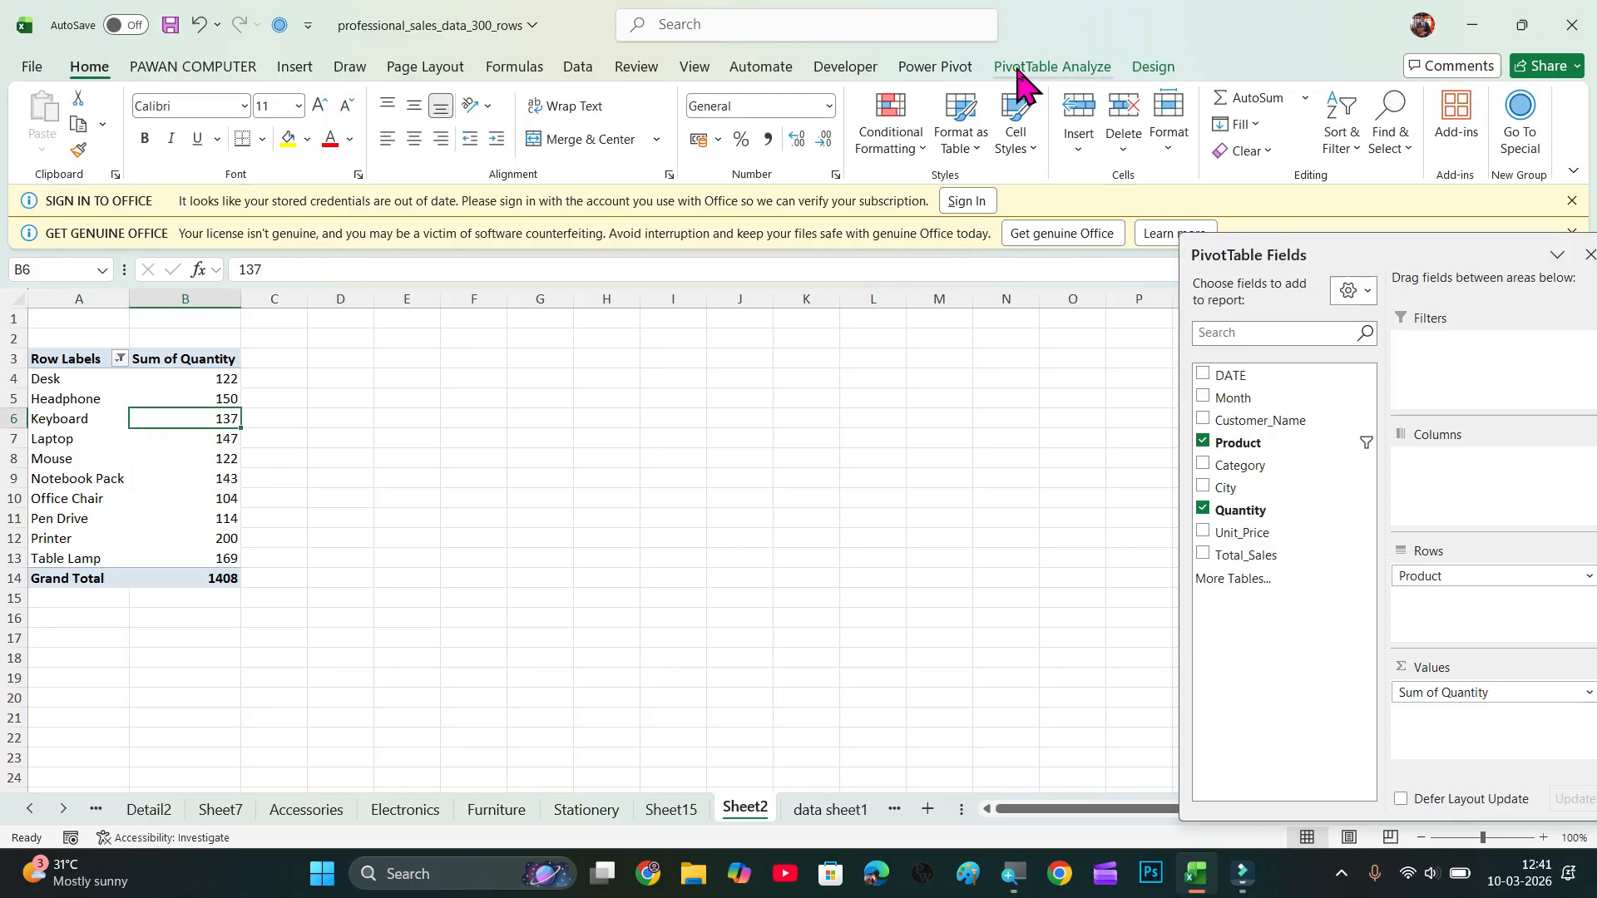
{"action": "left_click", "coordinate": [1050, 68]}
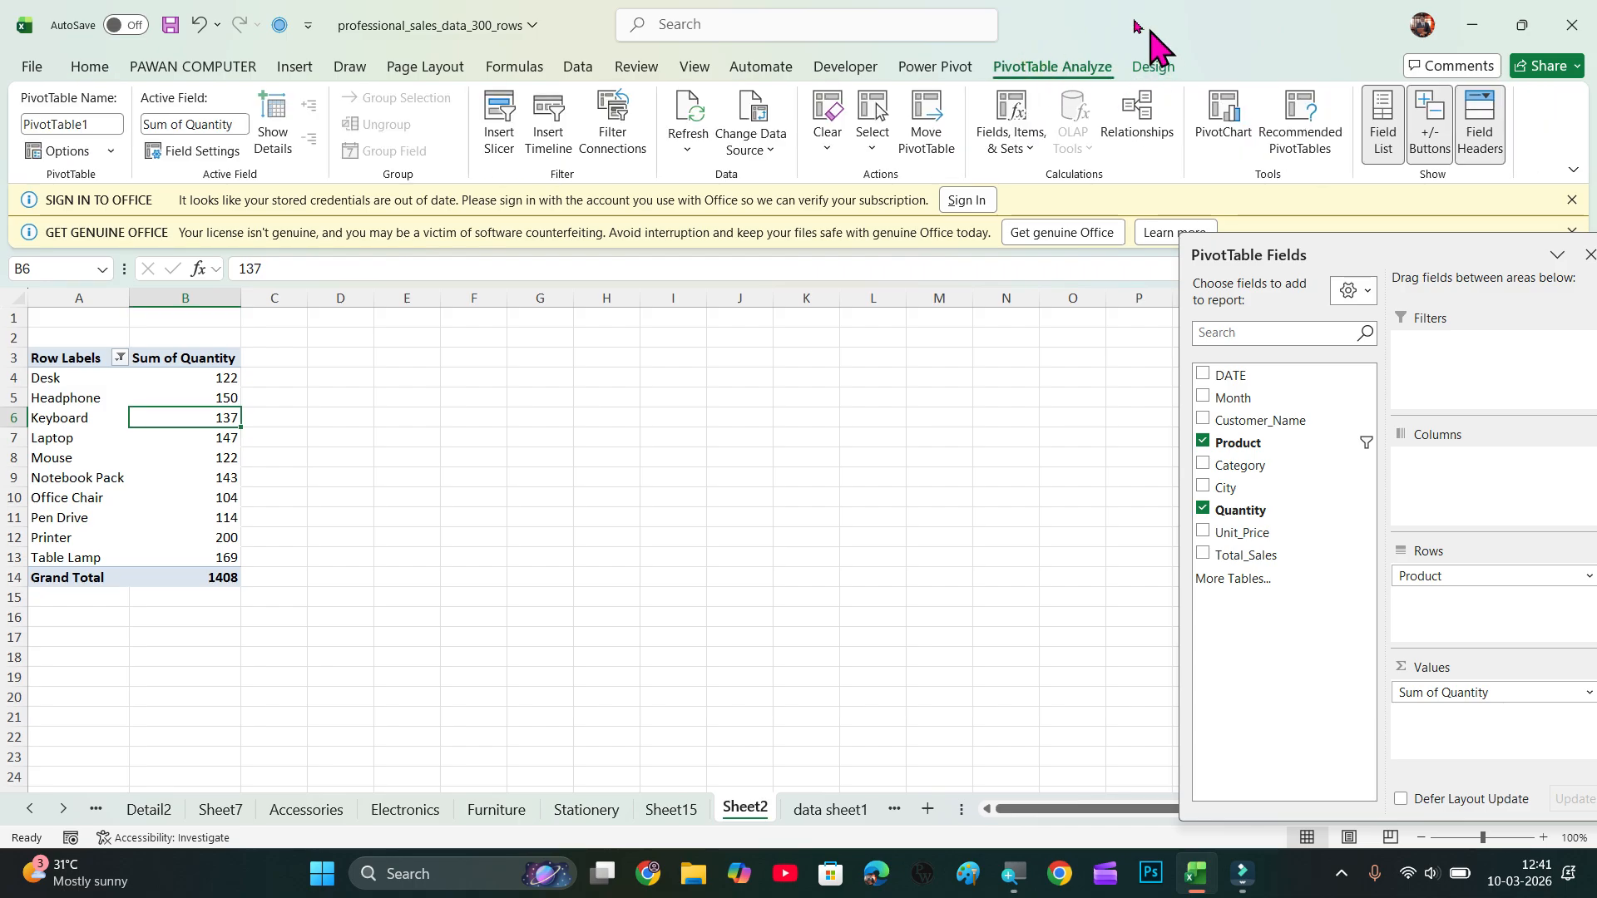
{"action": "left_click", "coordinate": [1219, 135]}
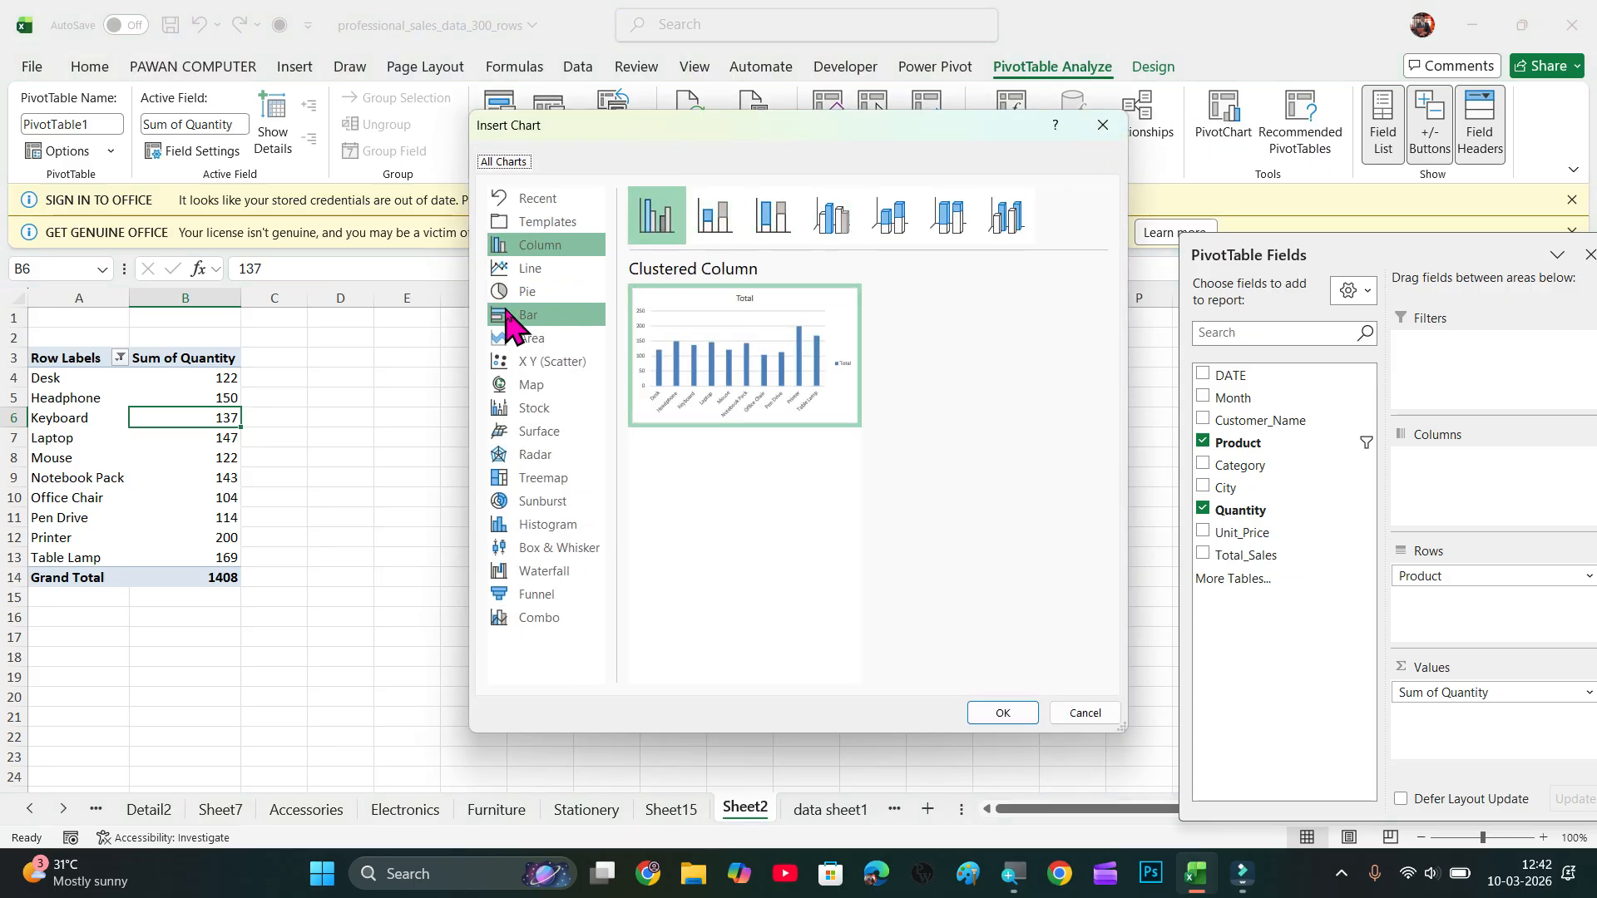
{"action": "mouse_move", "coordinate": [706, 353]}
{"action": "left_click", "coordinate": [1010, 720]}
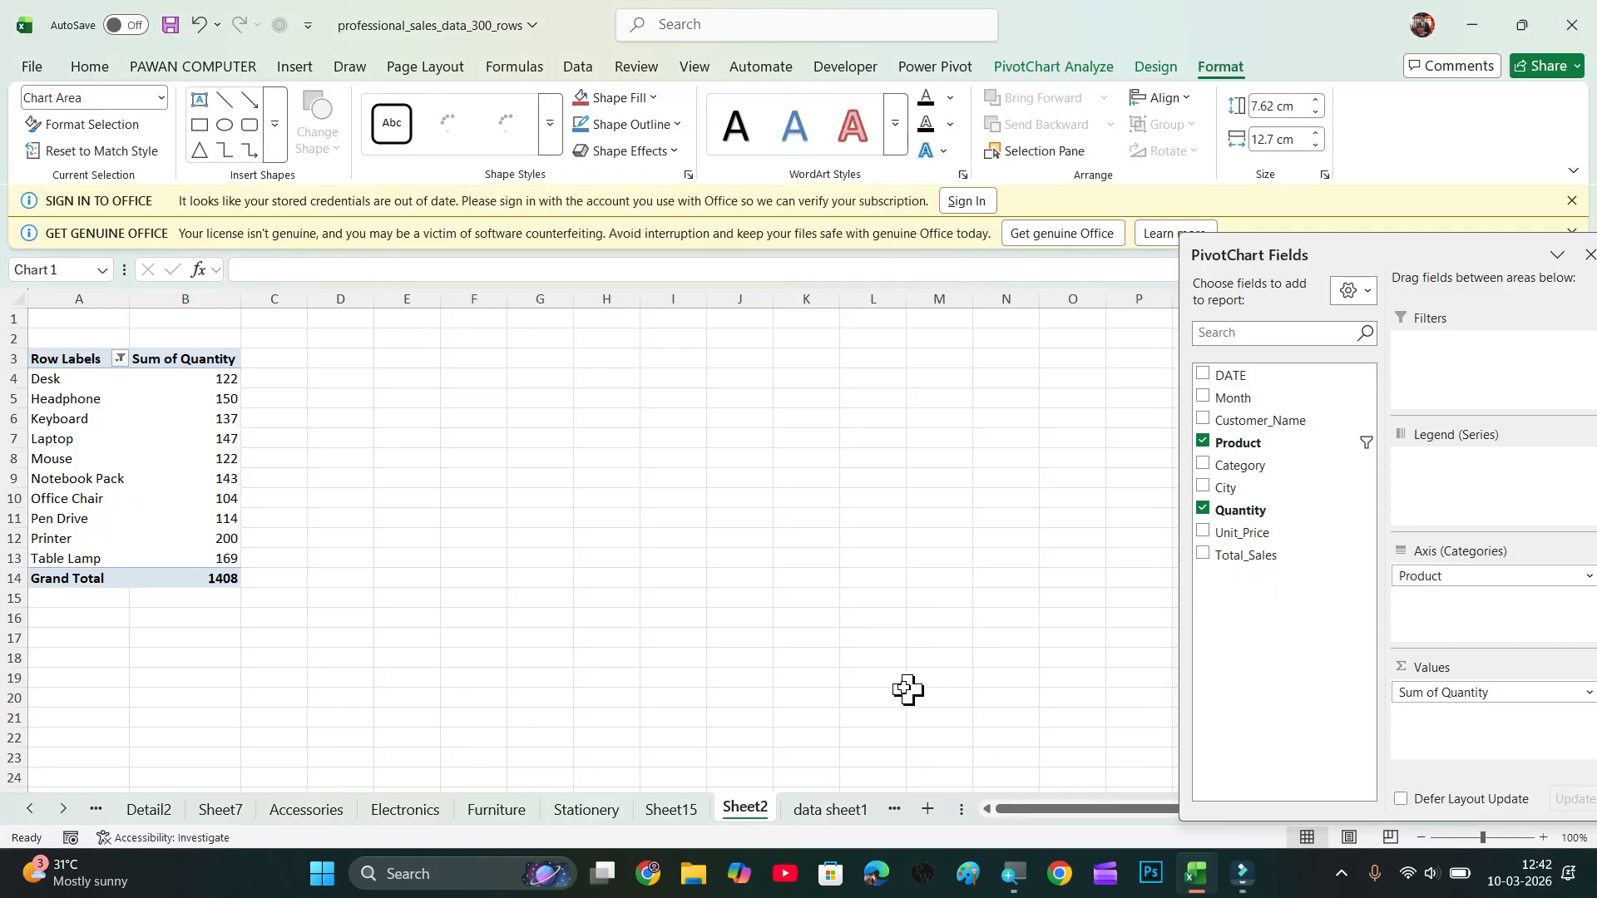
{"action": "left_click_drag", "start_coordinate": [678, 410], "coordinate": [383, 329]}
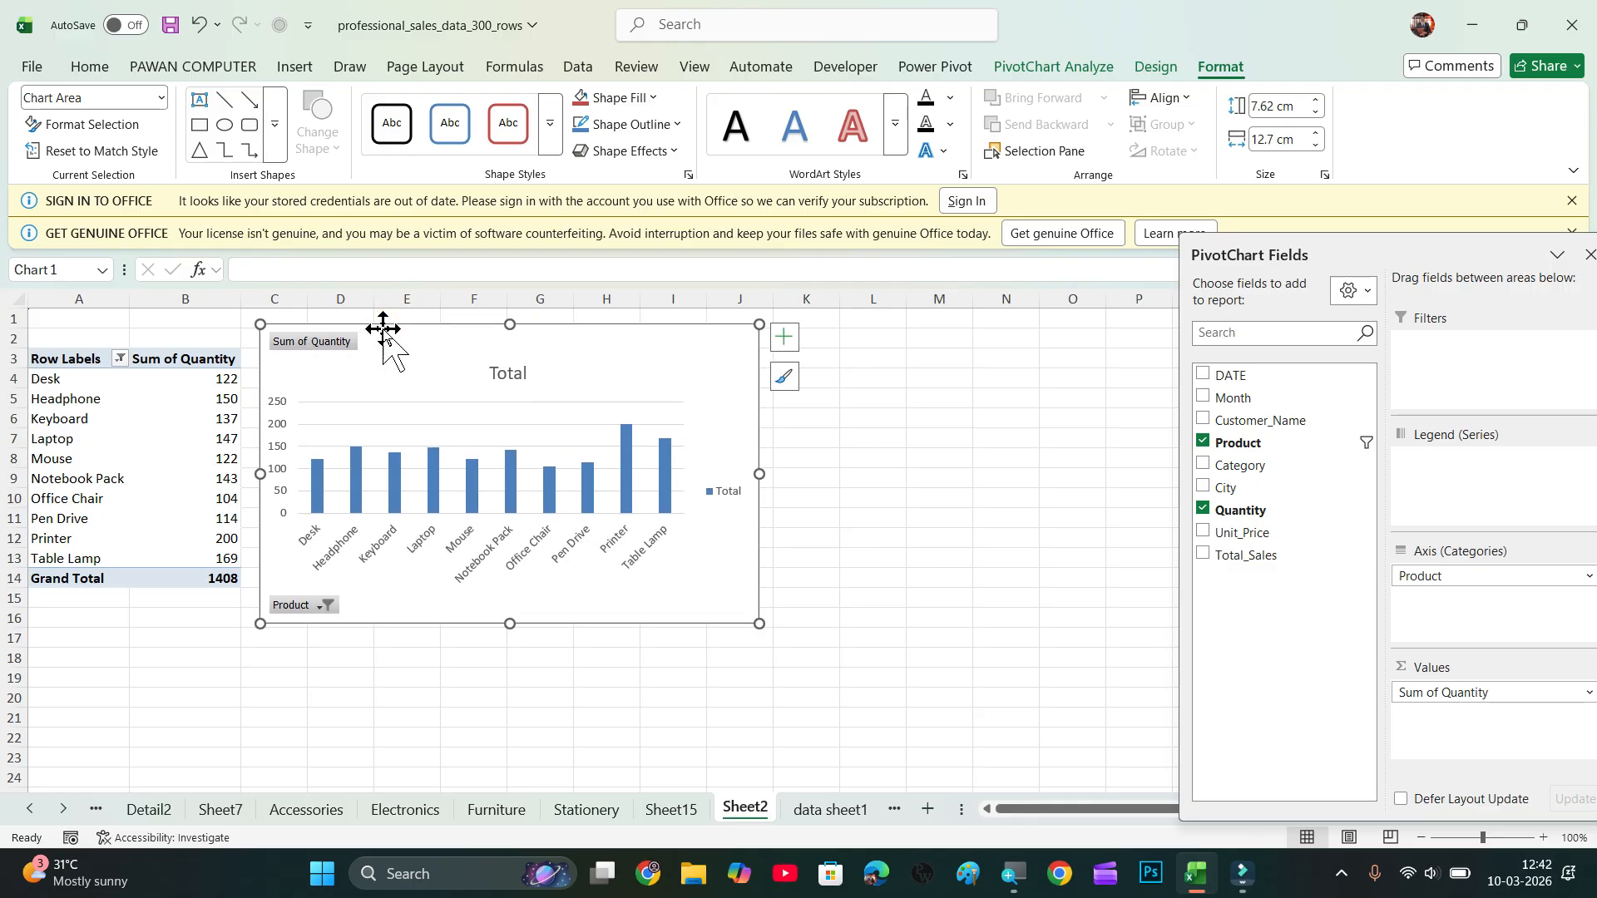
Apply chart Style 4 and the first Colorful palette to the PivotChart.
{"action": "left_click", "coordinate": [1174, 67]}
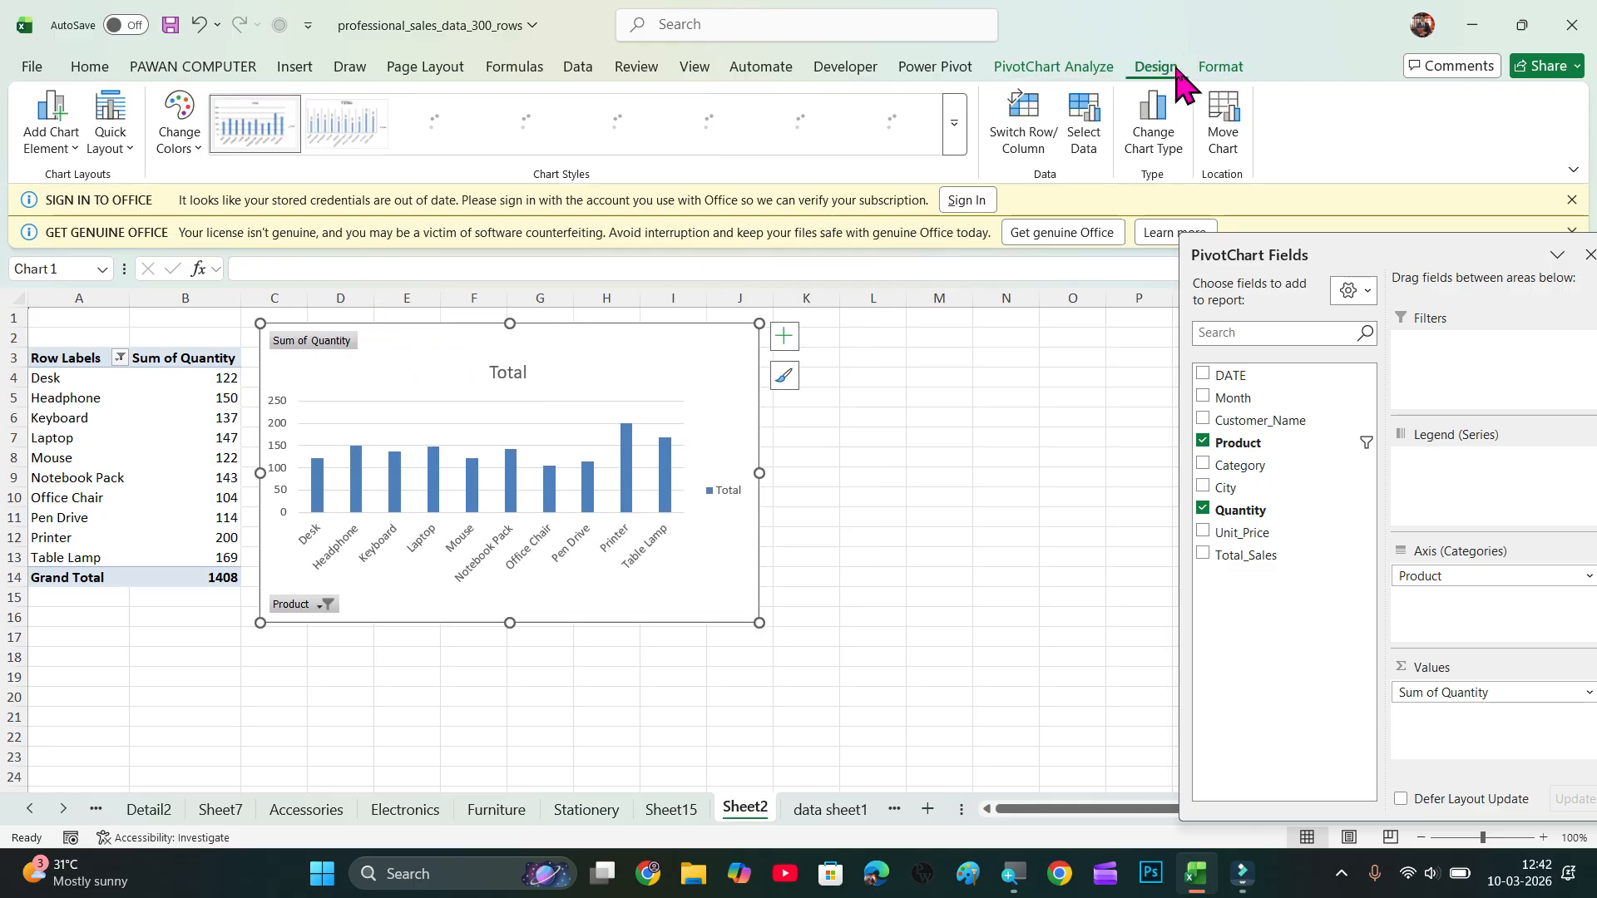
{"action": "left_click", "coordinate": [954, 137]}
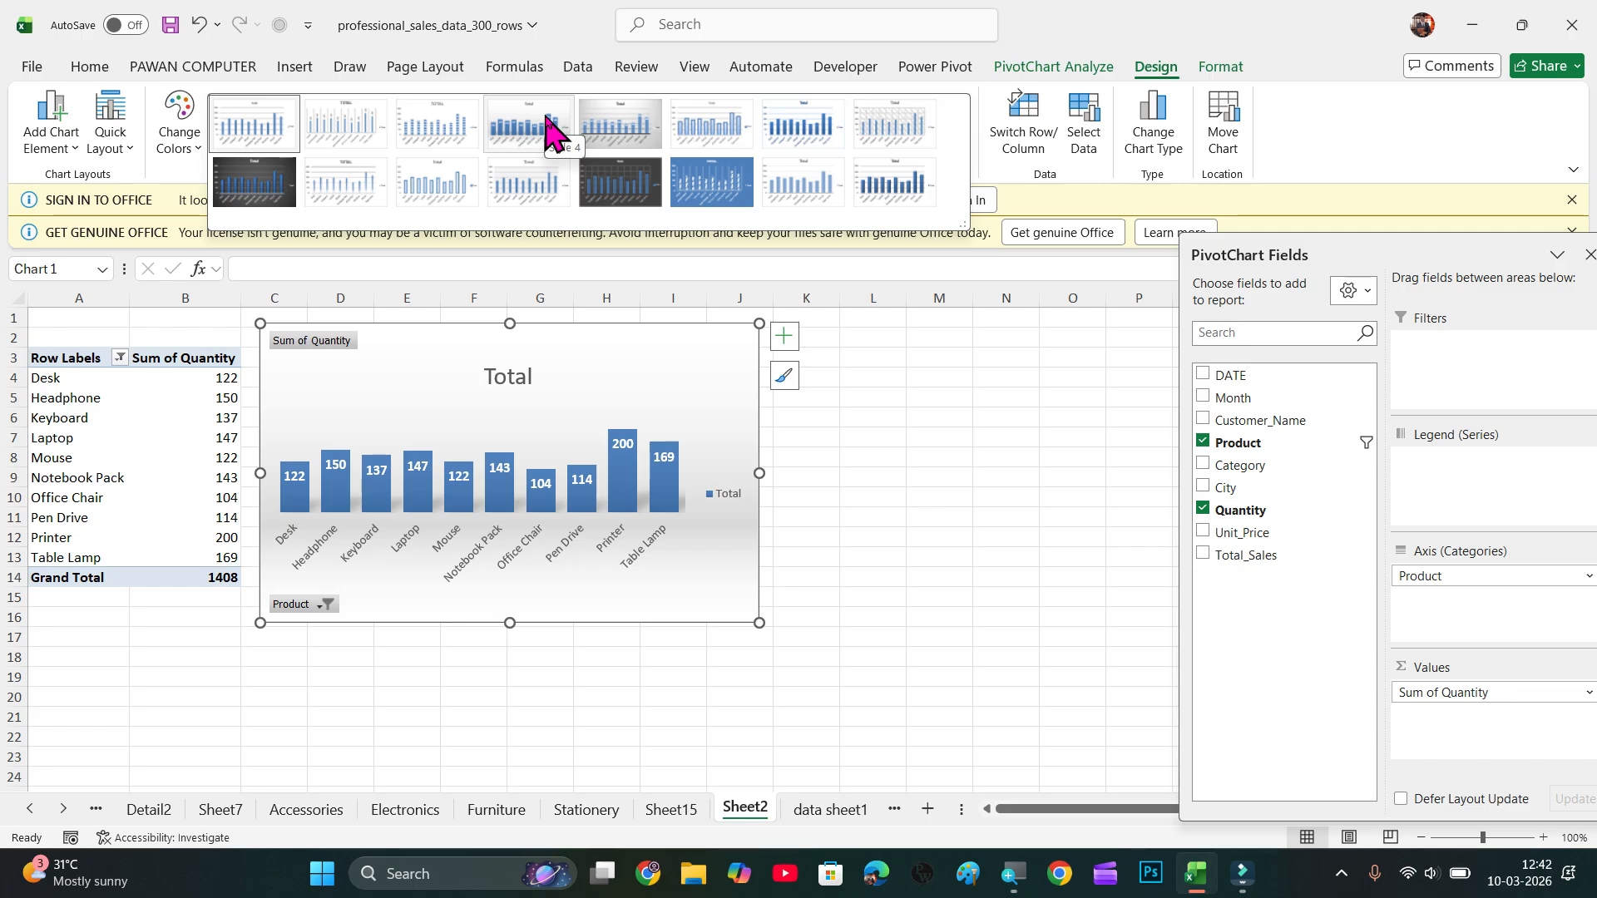
{"action": "left_click", "coordinate": [549, 131]}
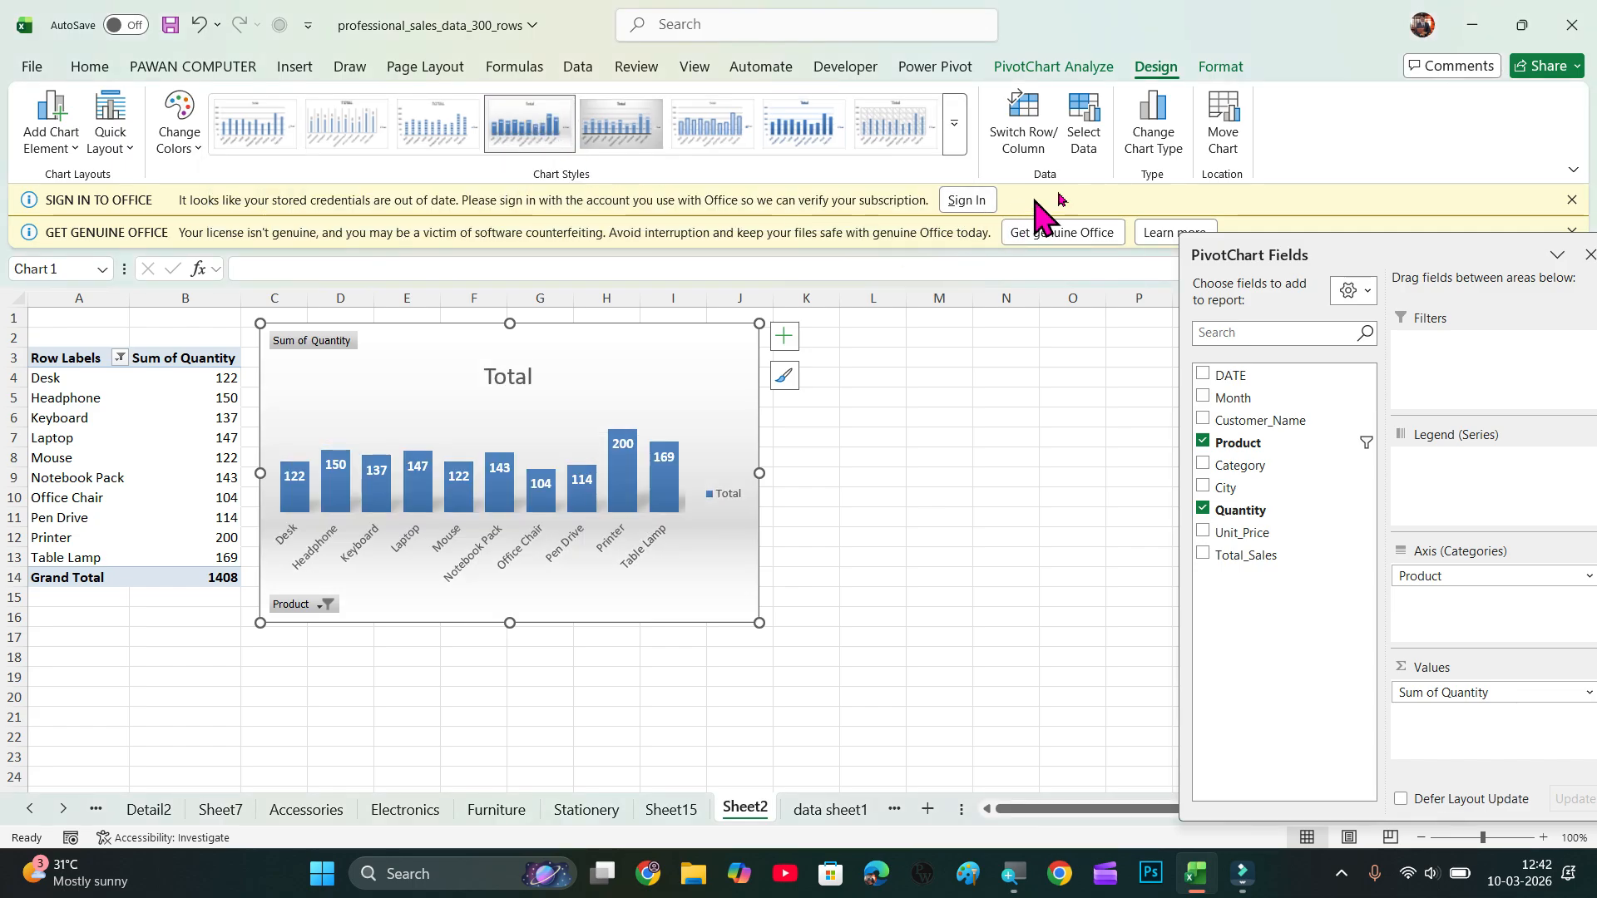
{"action": "left_click", "coordinate": [178, 116]}
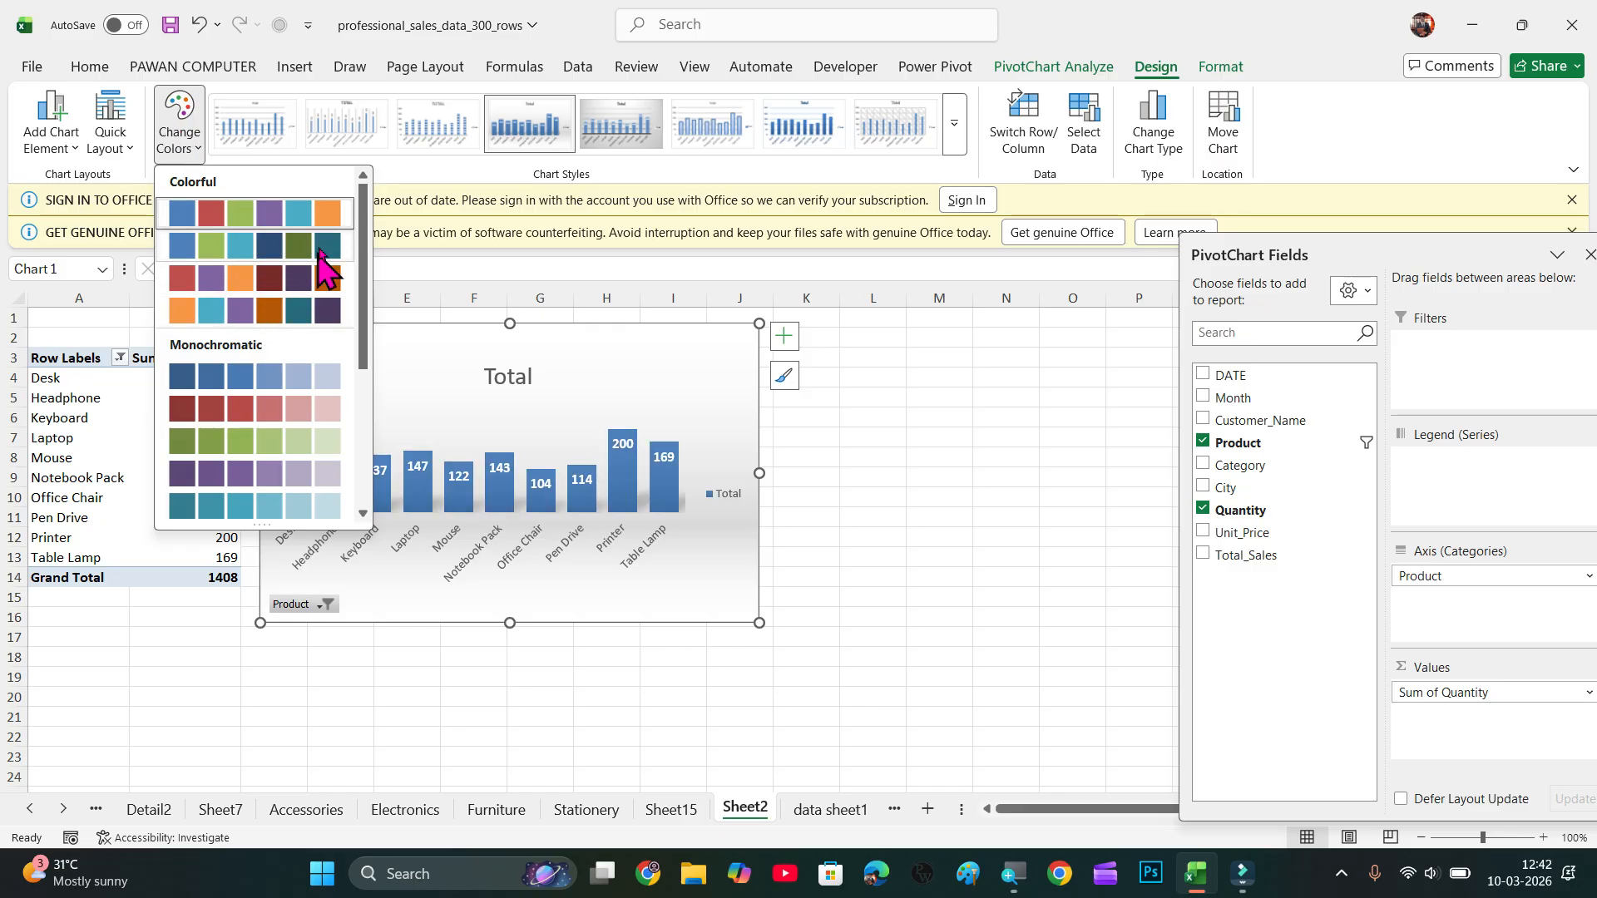
{"action": "left_click", "coordinate": [329, 221]}
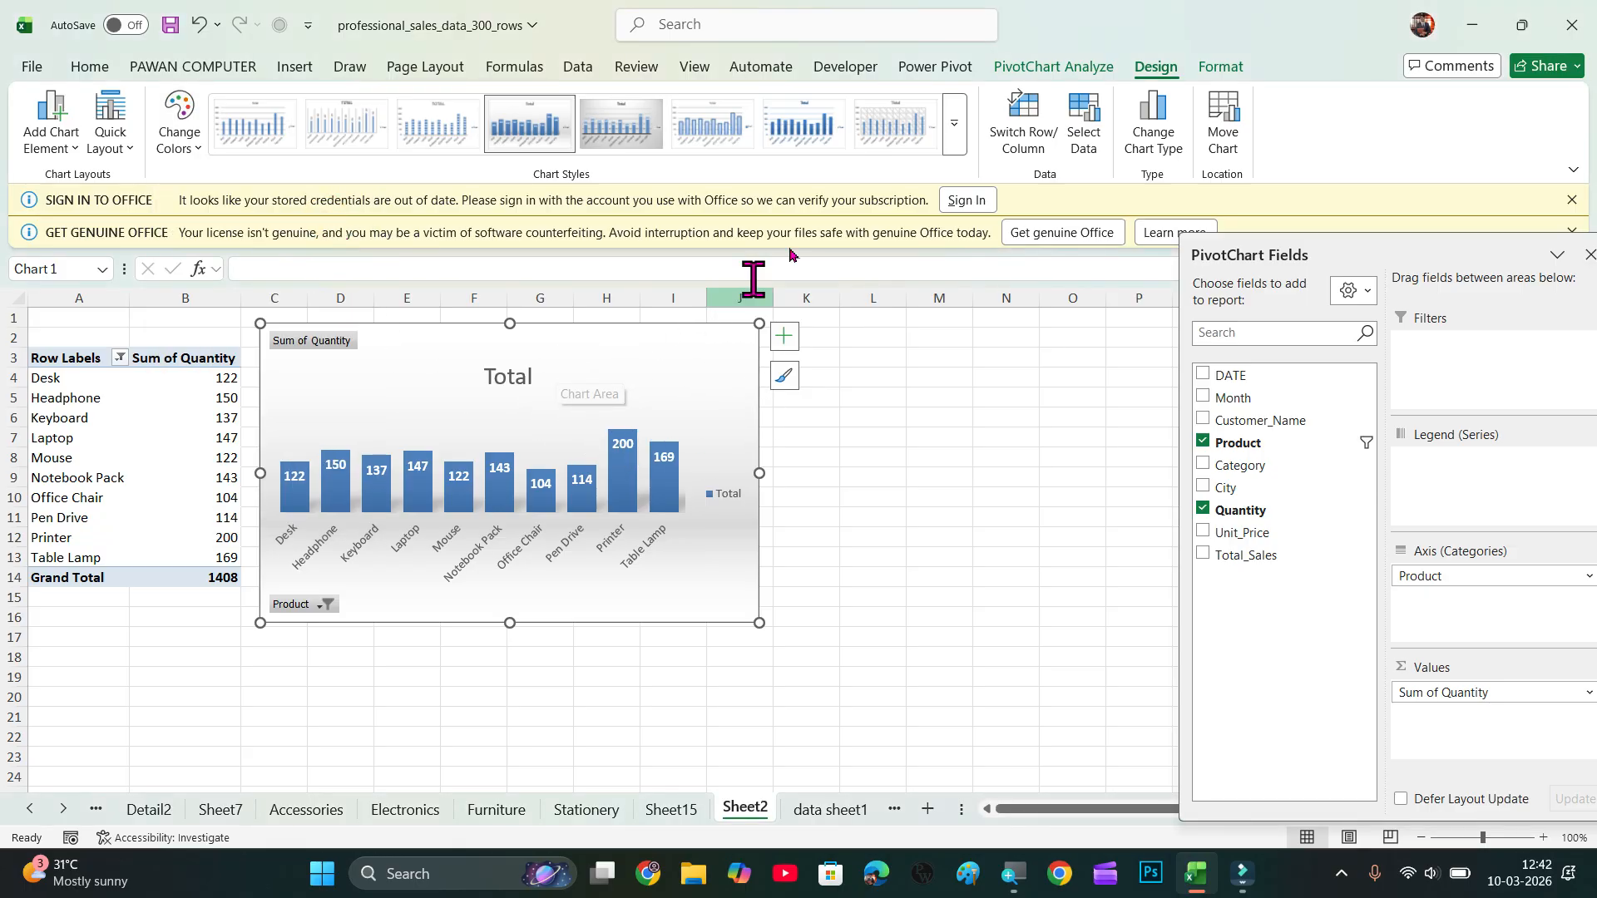
{"action": "left_click", "coordinate": [1220, 69]}
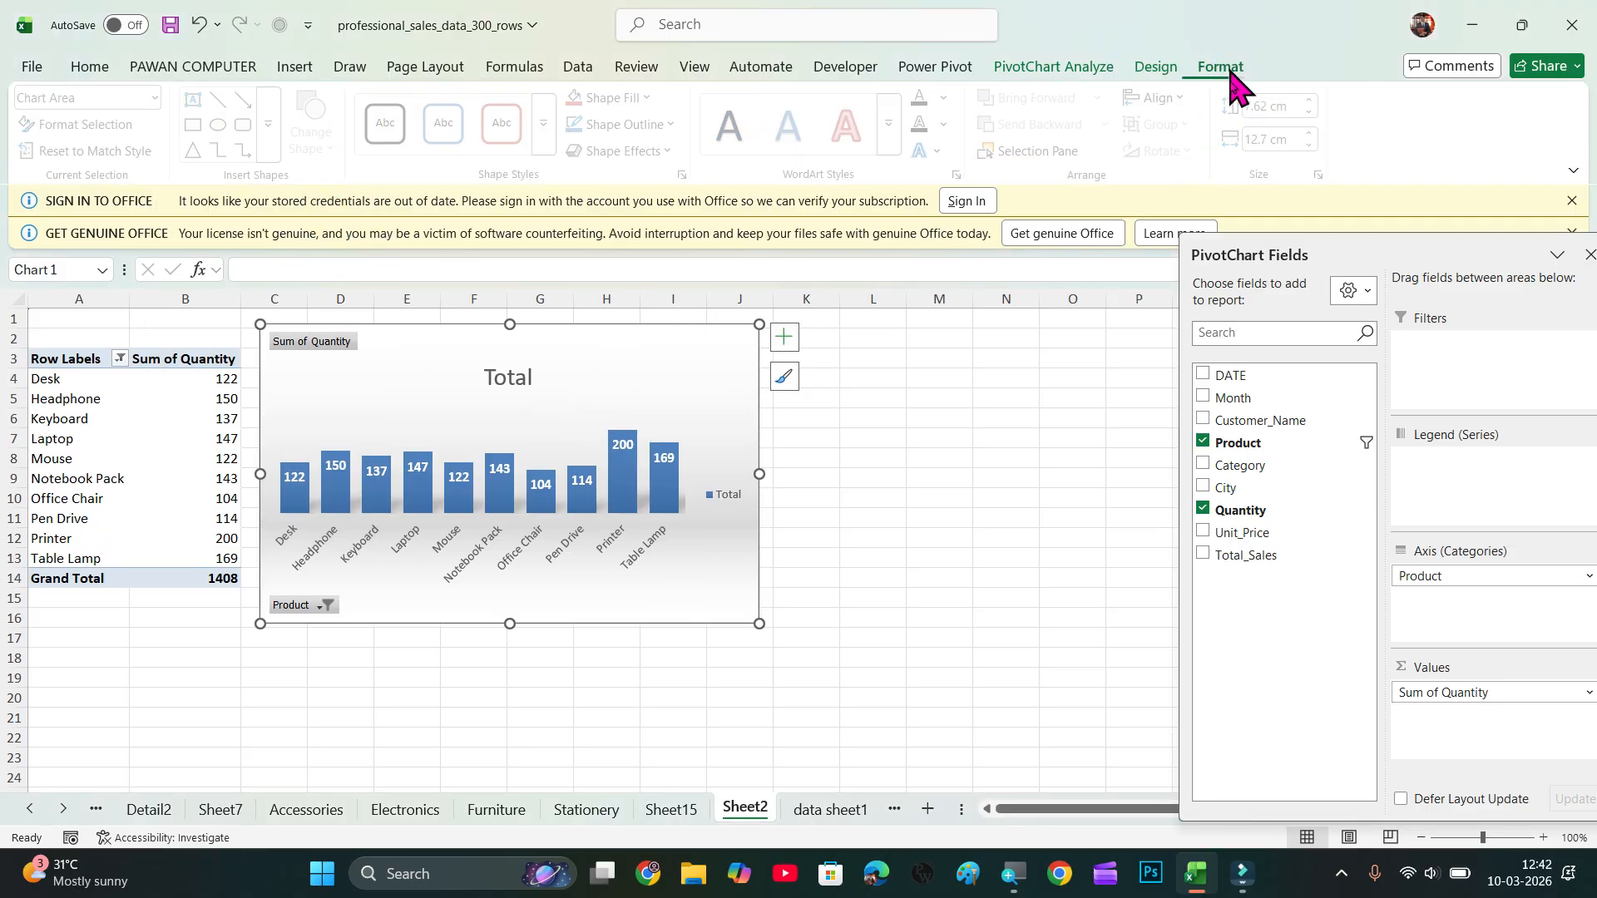
{"action": "left_click", "coordinate": [628, 98]}
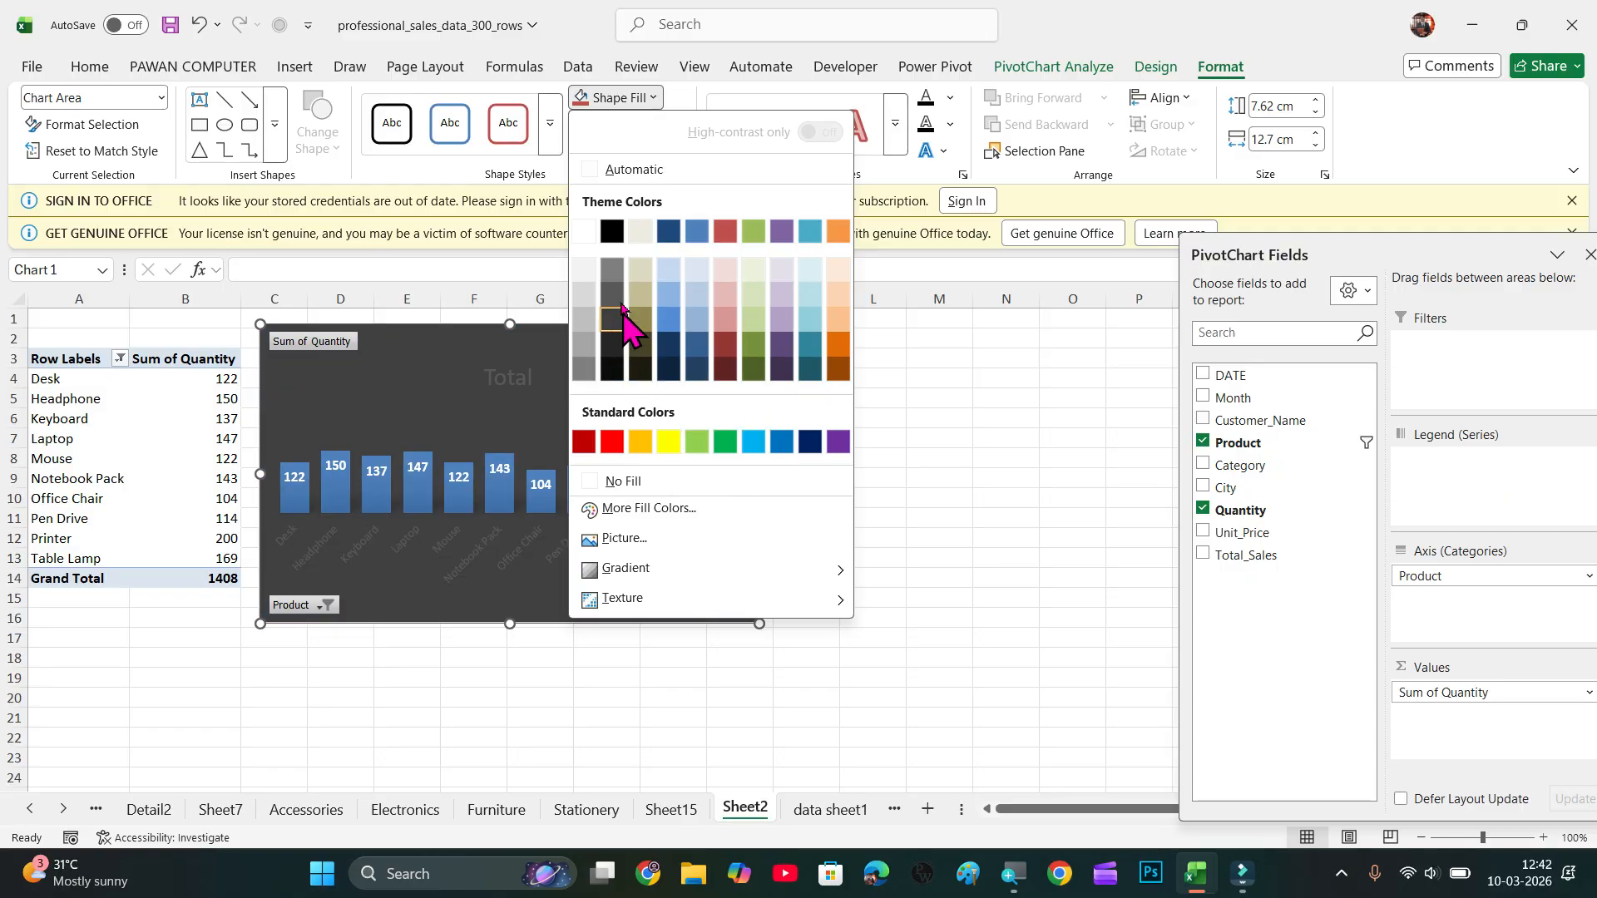
{"action": "left_click", "coordinate": [1050, 326]}
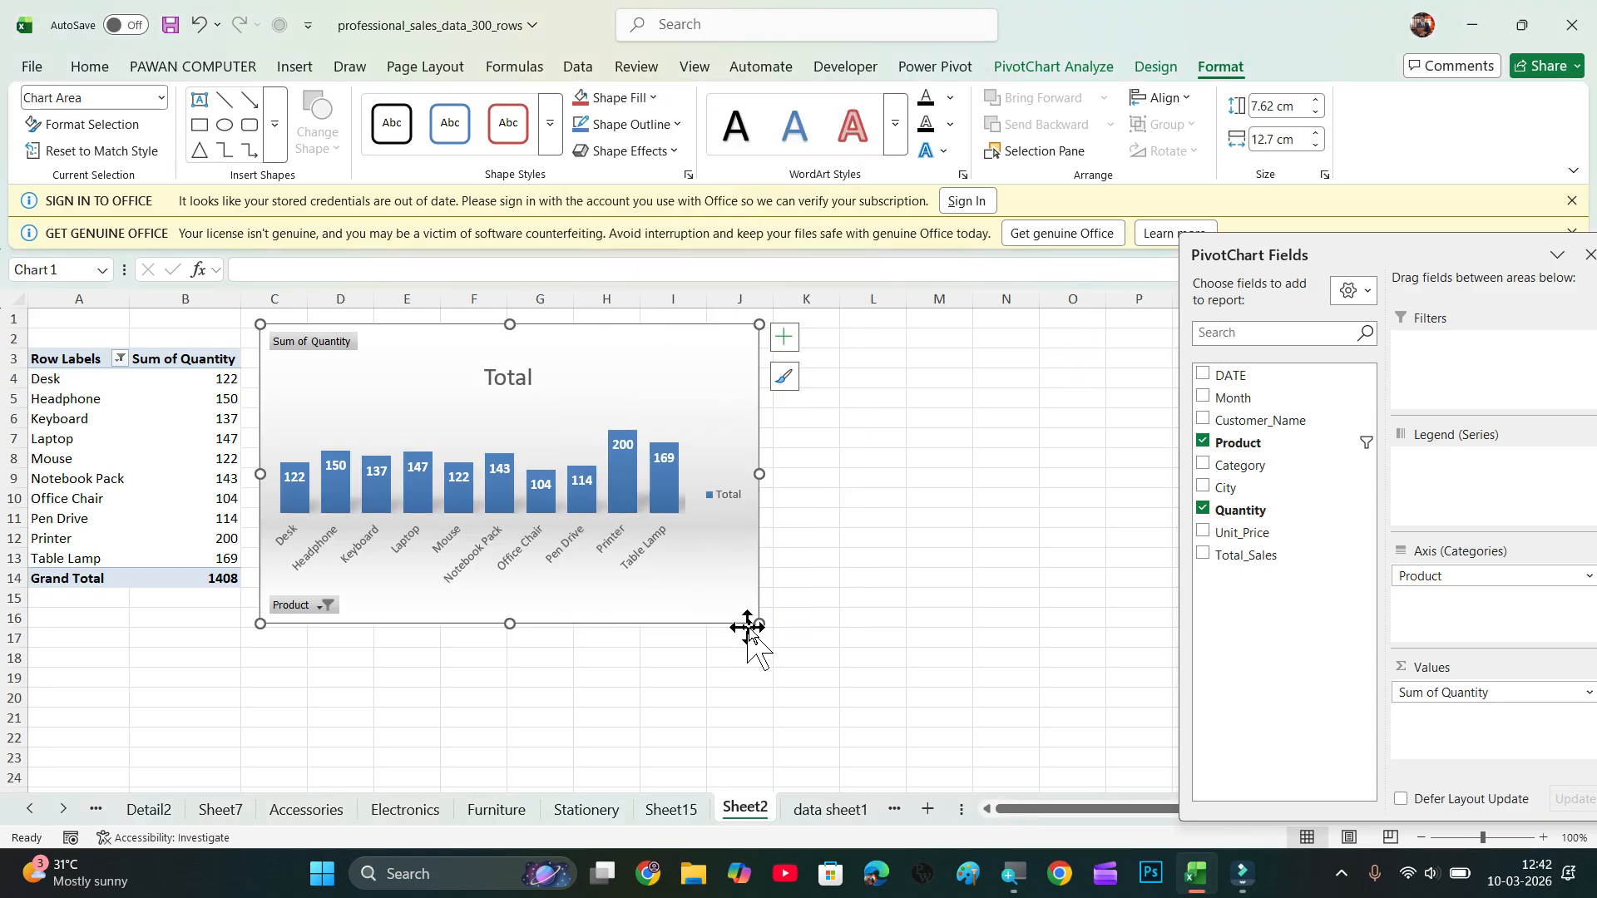
Delete the legend and the chart title from the PivotChart.
{"action": "left_click", "coordinate": [732, 498]}
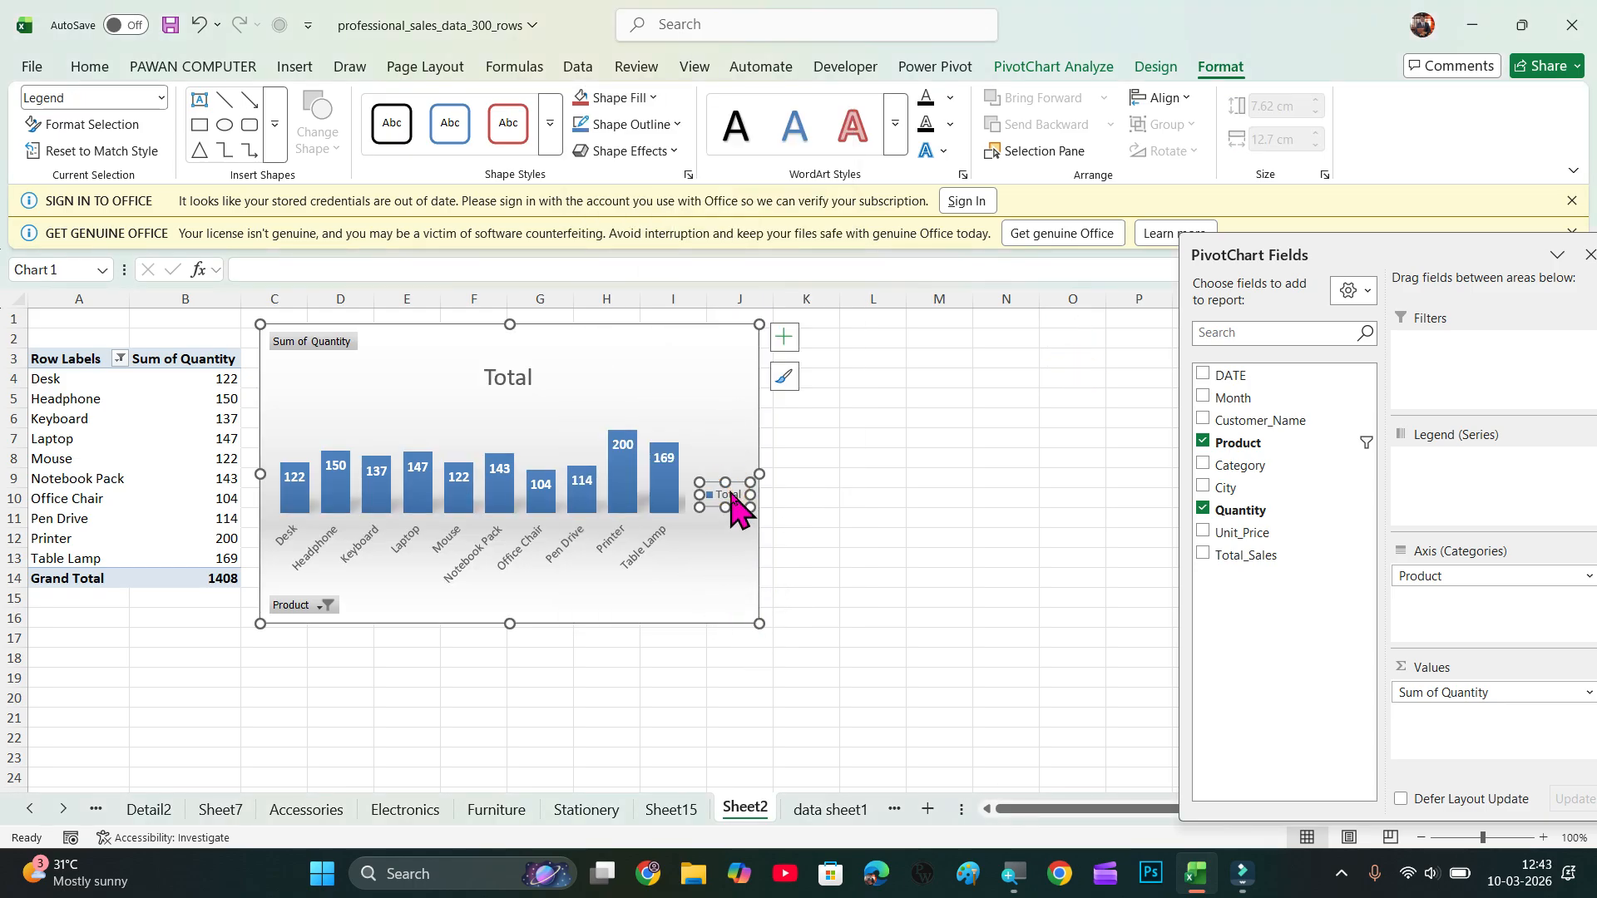
{"action": "key", "text": "Delete"}
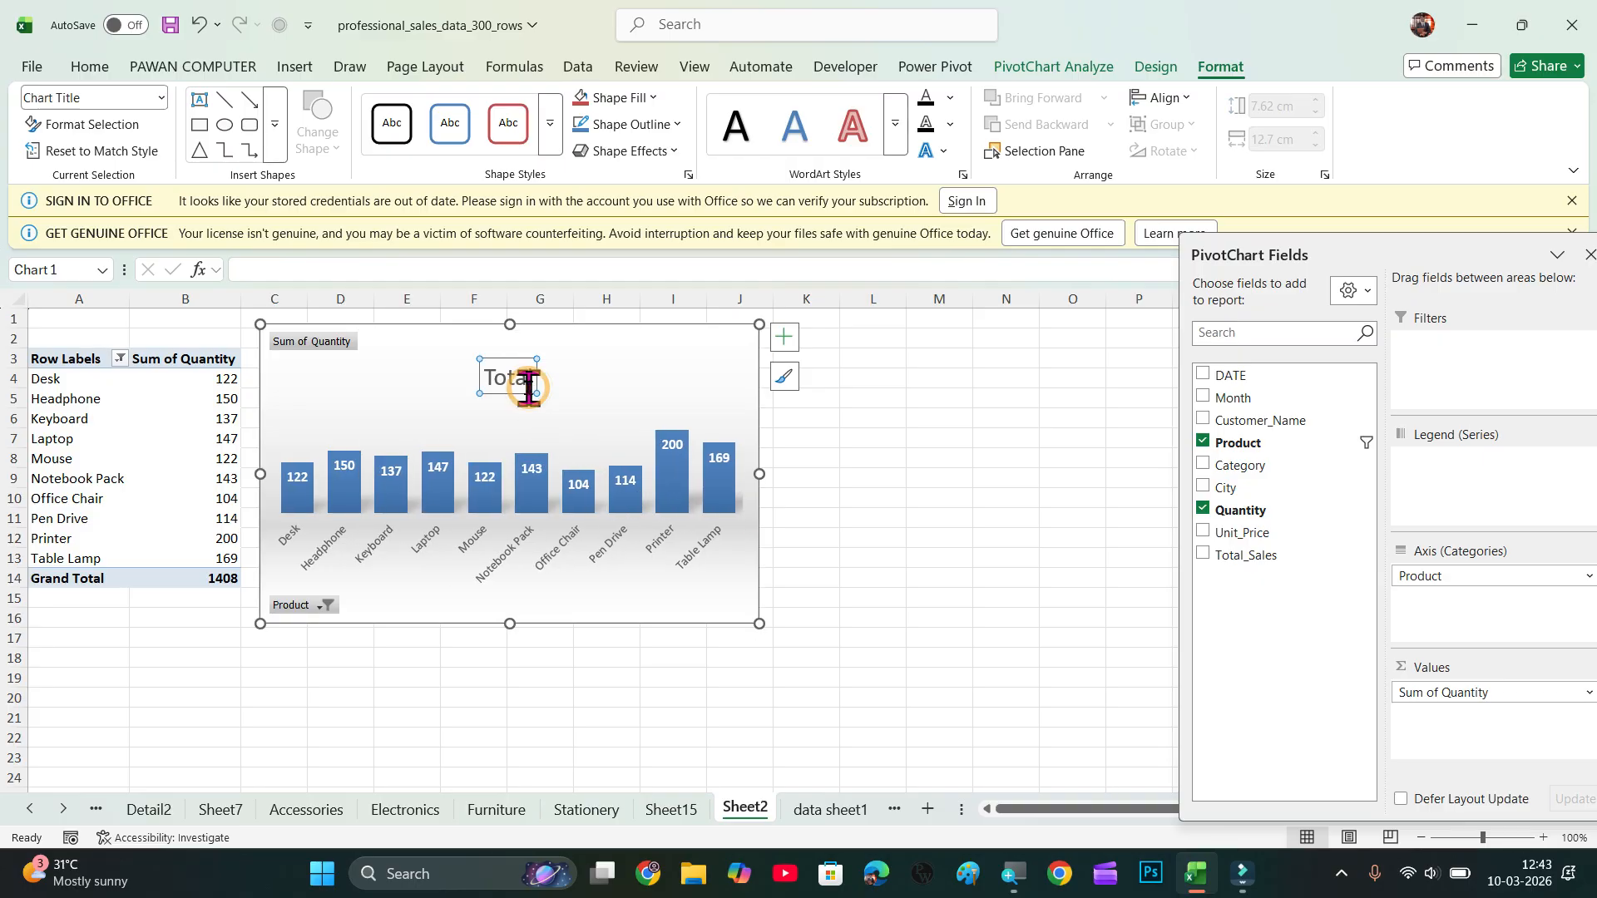
{"action": "left_click", "coordinate": [521, 383]}
{"action": "key", "text": "Delete"}
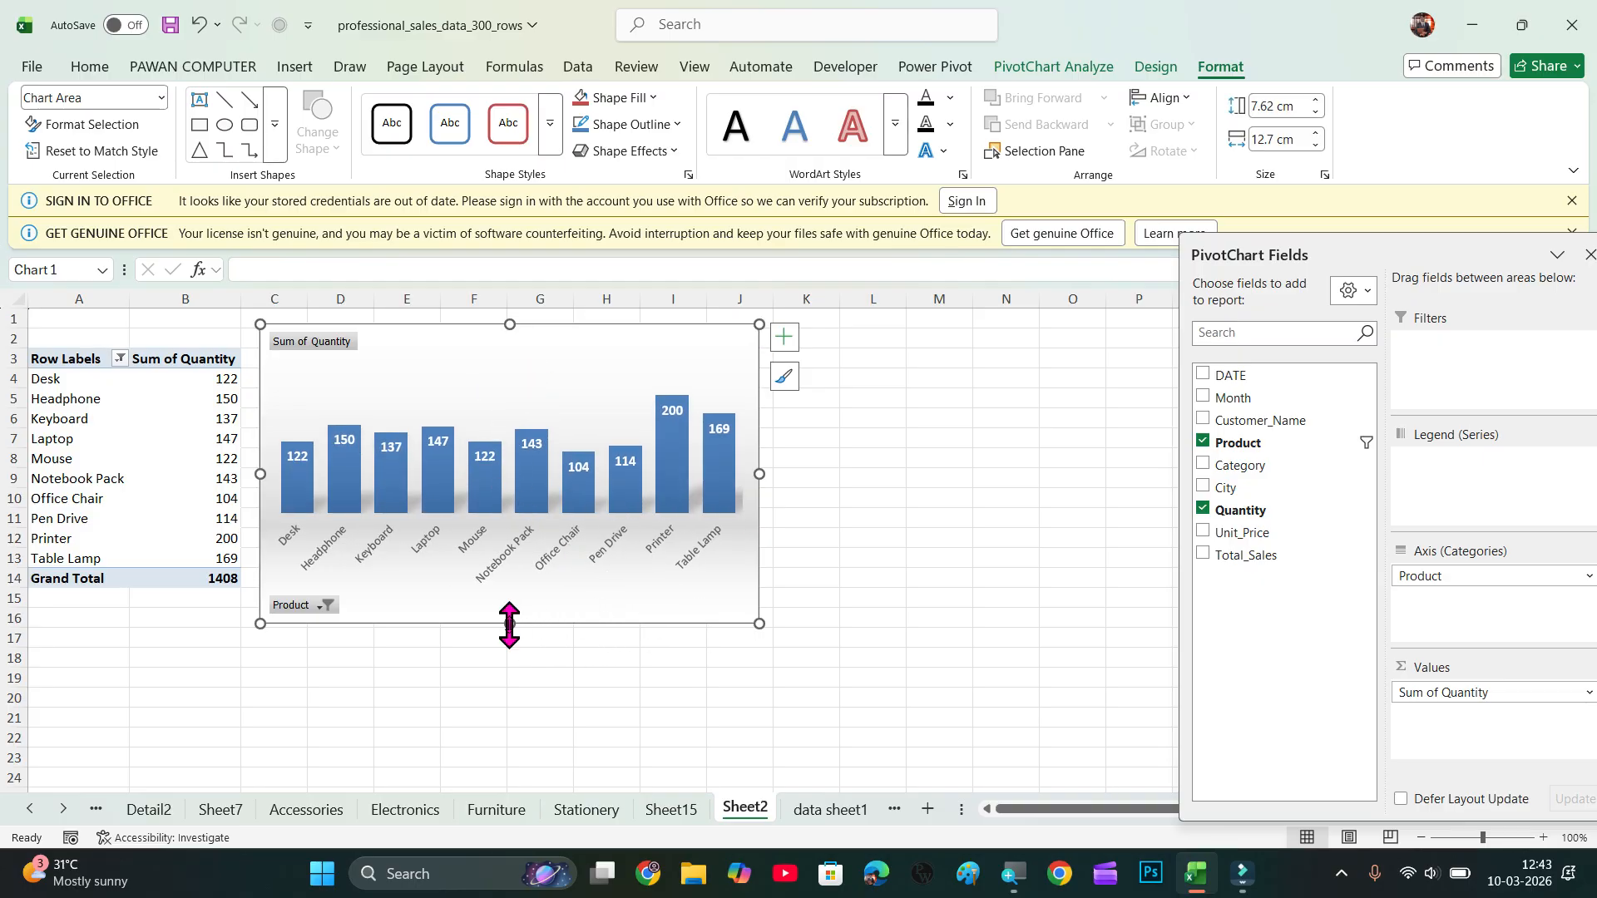
Resize the PivotChart to about 6.76 cm high by 12.11 cm wide and position it beside the PivotTable, level with row 3.
{"action": "left_click_drag", "start_coordinate": [510, 629], "coordinate": [505, 590]}
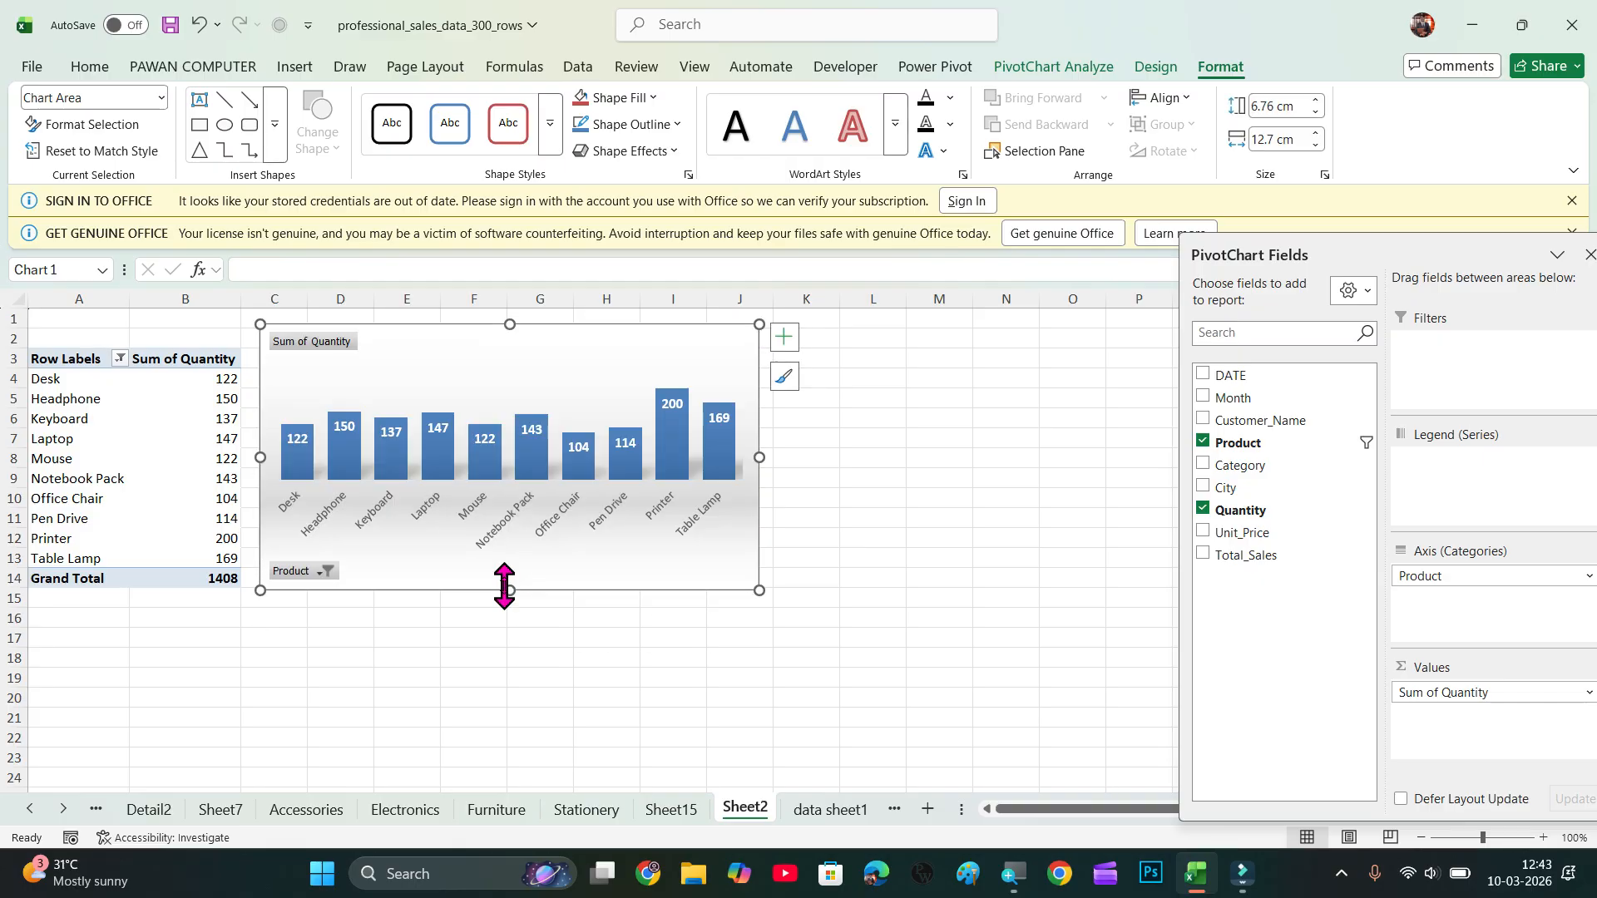
{"action": "left_click_drag", "start_coordinate": [759, 457], "coordinate": [735, 458]}
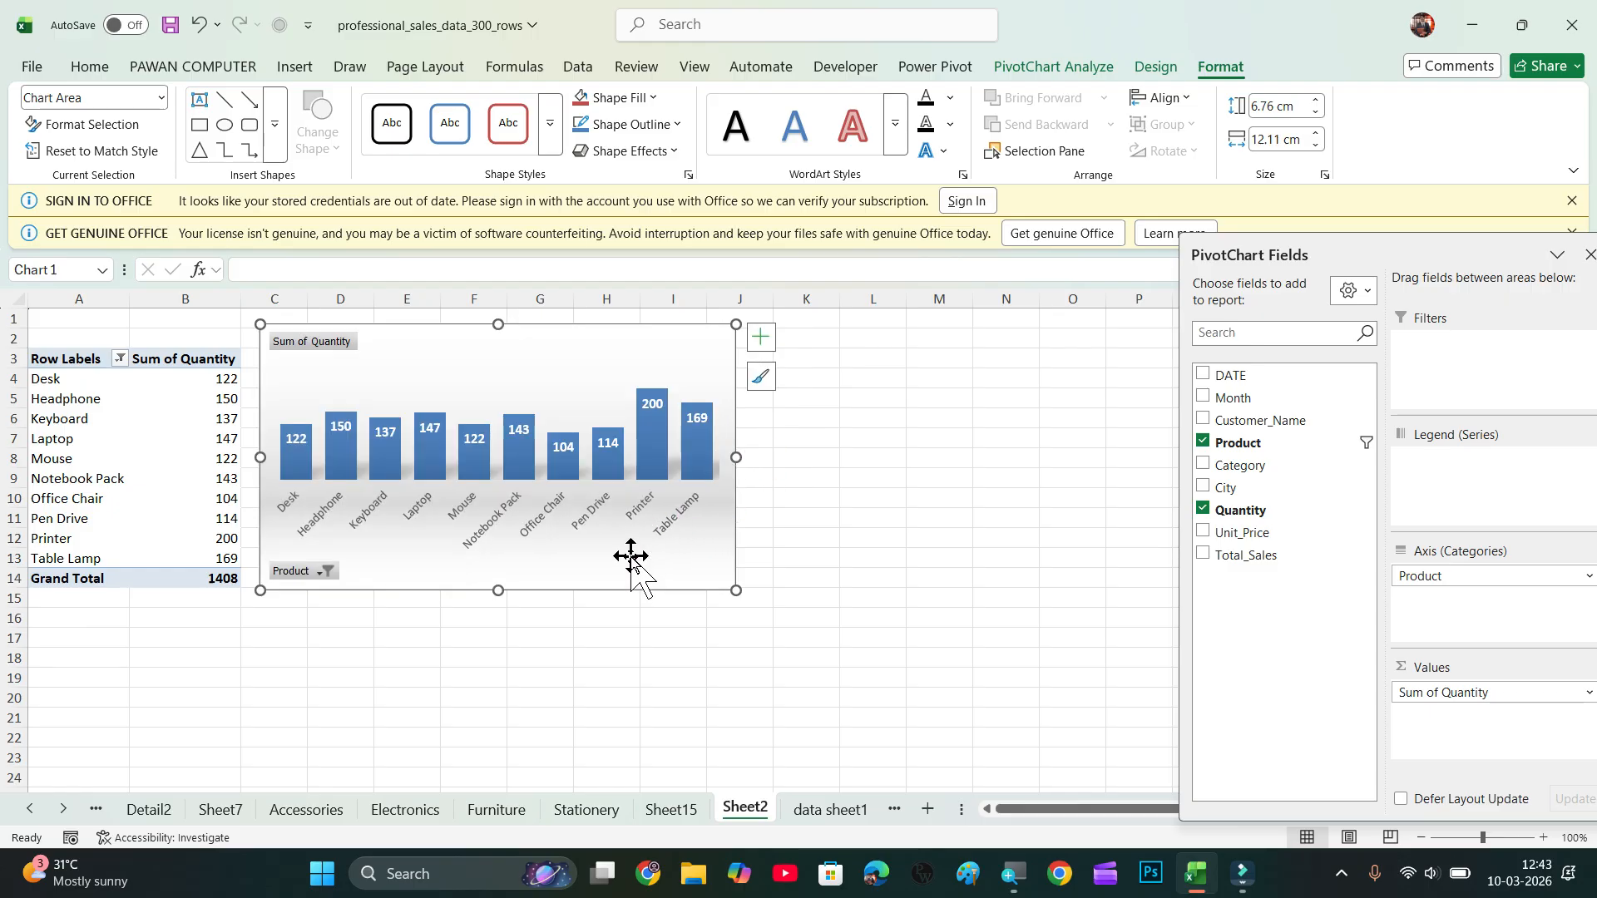
{"action": "left_click_drag", "start_coordinate": [630, 564], "coordinate": [663, 610]}
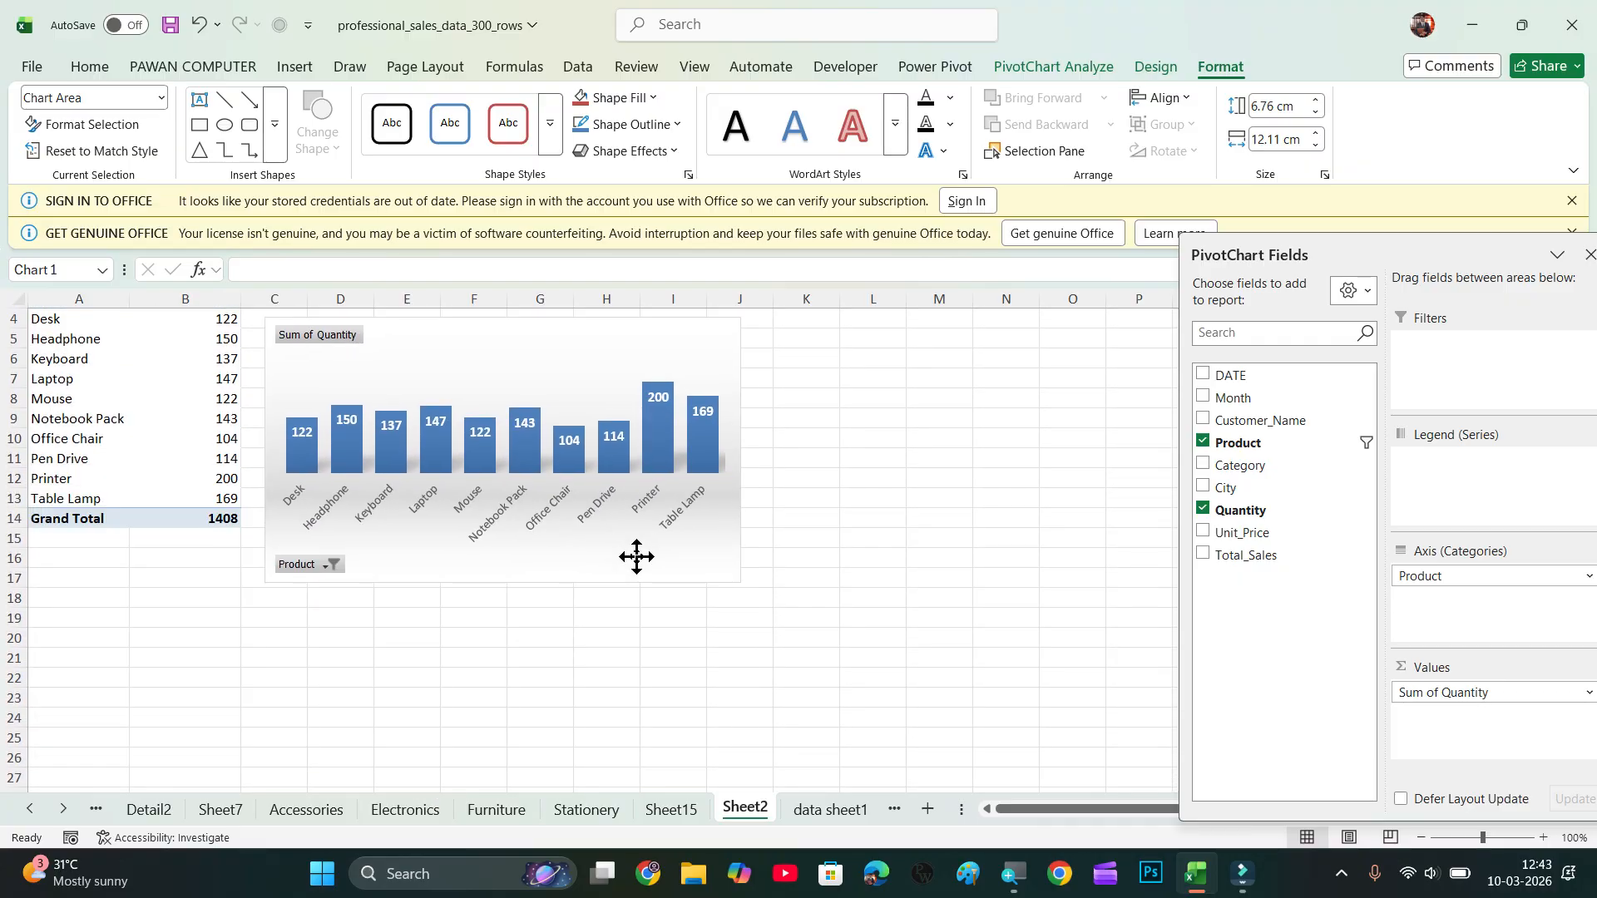
{"action": "scroll", "coordinate": [653, 559], "scroll_direction": "up", "scroll_amount": 1}
{"action": "left_click_drag", "start_coordinate": [604, 373], "coordinate": [594, 350]}
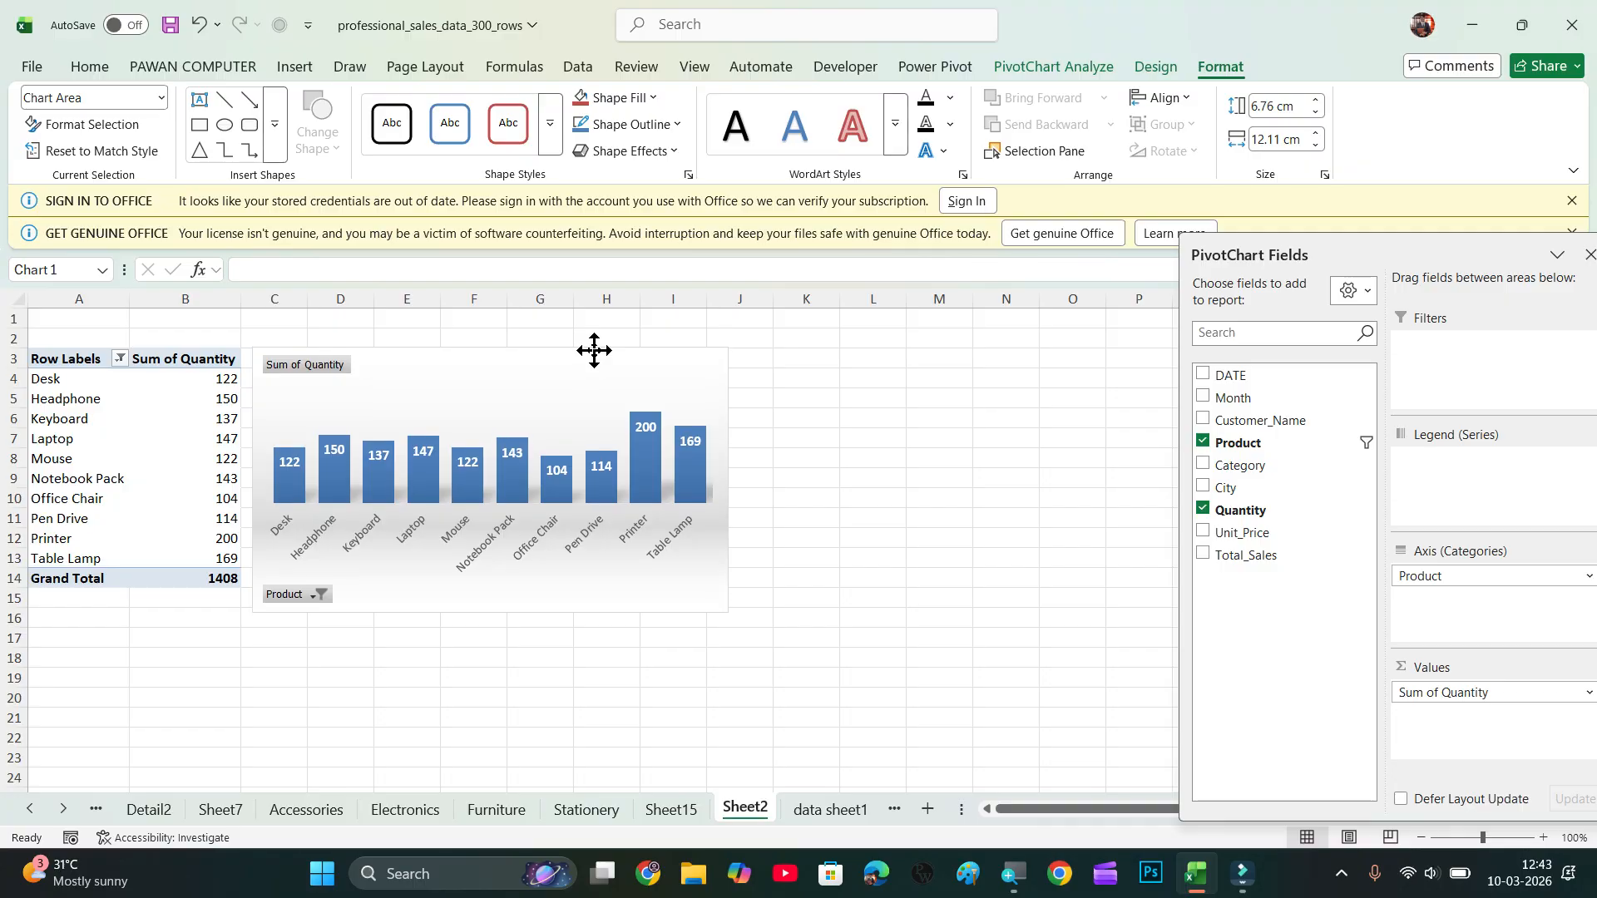
Try to delete the Mouse quantity in cell B8 directly in the PivotTable.
{"action": "left_click", "coordinate": [1013, 458]}
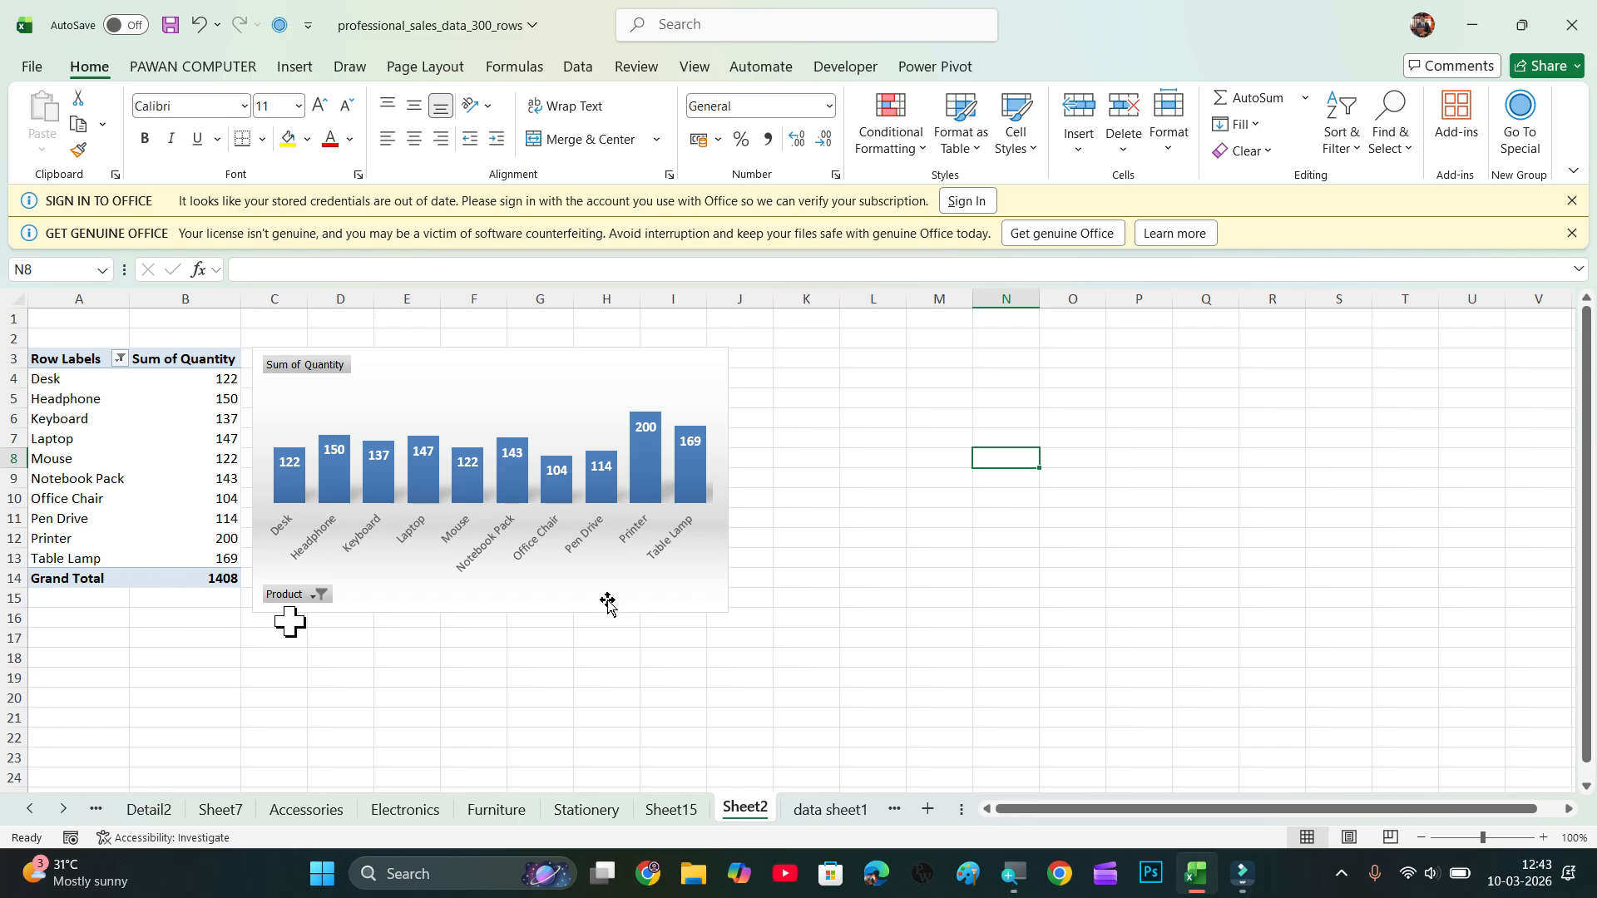
{"action": "left_click", "coordinate": [214, 459]}
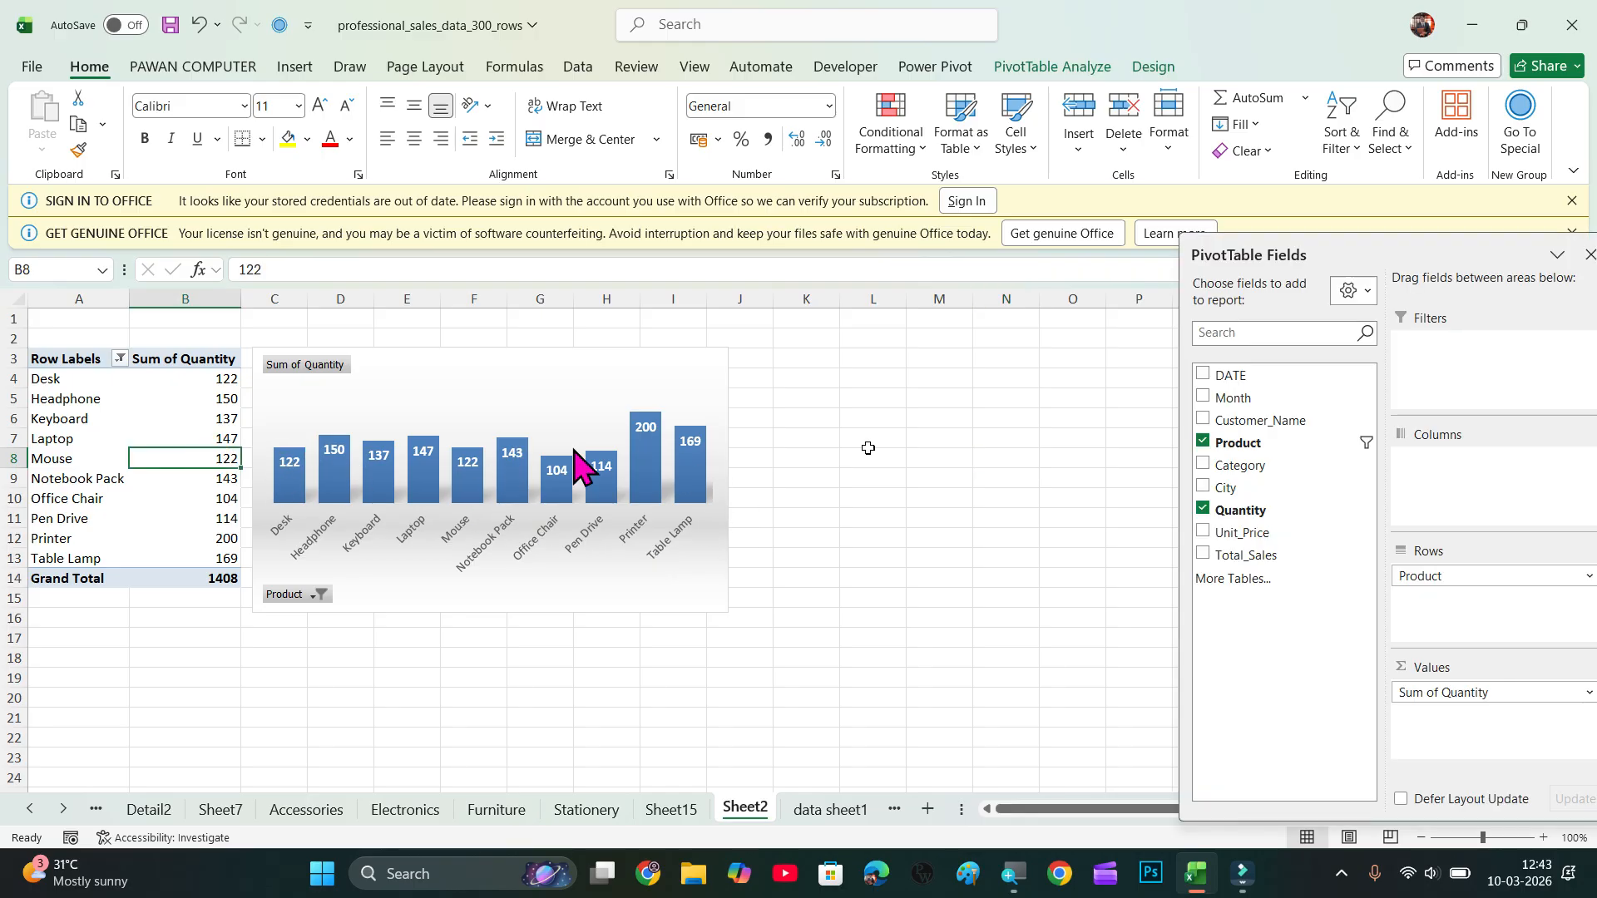
{"action": "key", "text": "Delete"}
{"action": "key", "text": "Return"}
Set the Monitor quantity in cell G4 of data sheet1 to 80 and return to the PivotTable on Sheet2.
{"action": "left_click", "coordinate": [828, 811]}
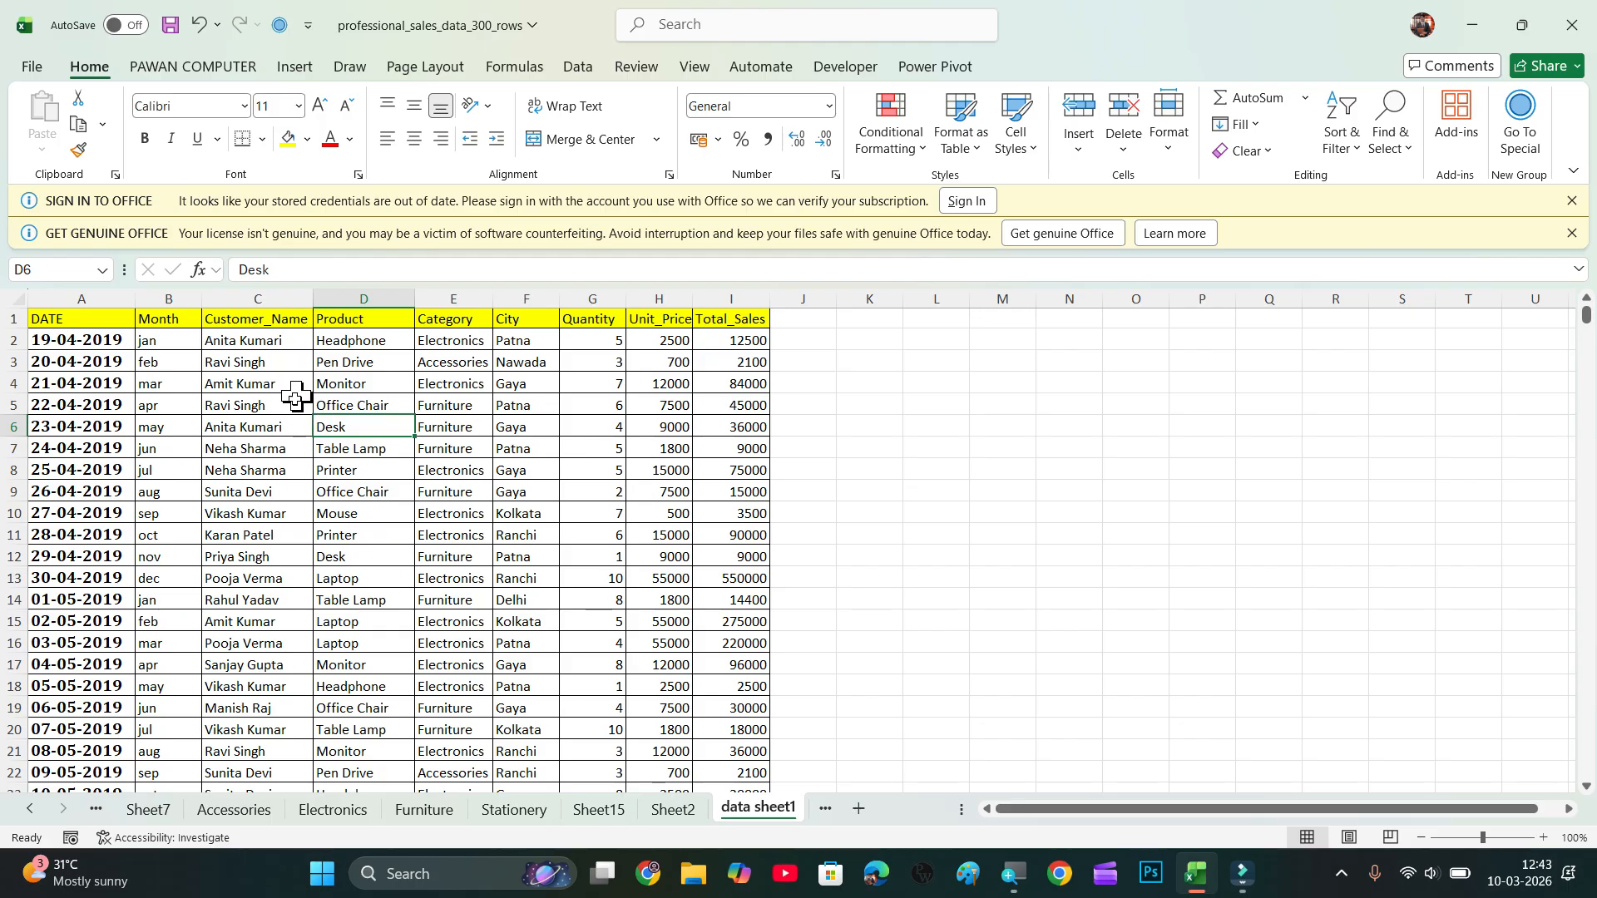
{"action": "left_click", "coordinate": [587, 386]}
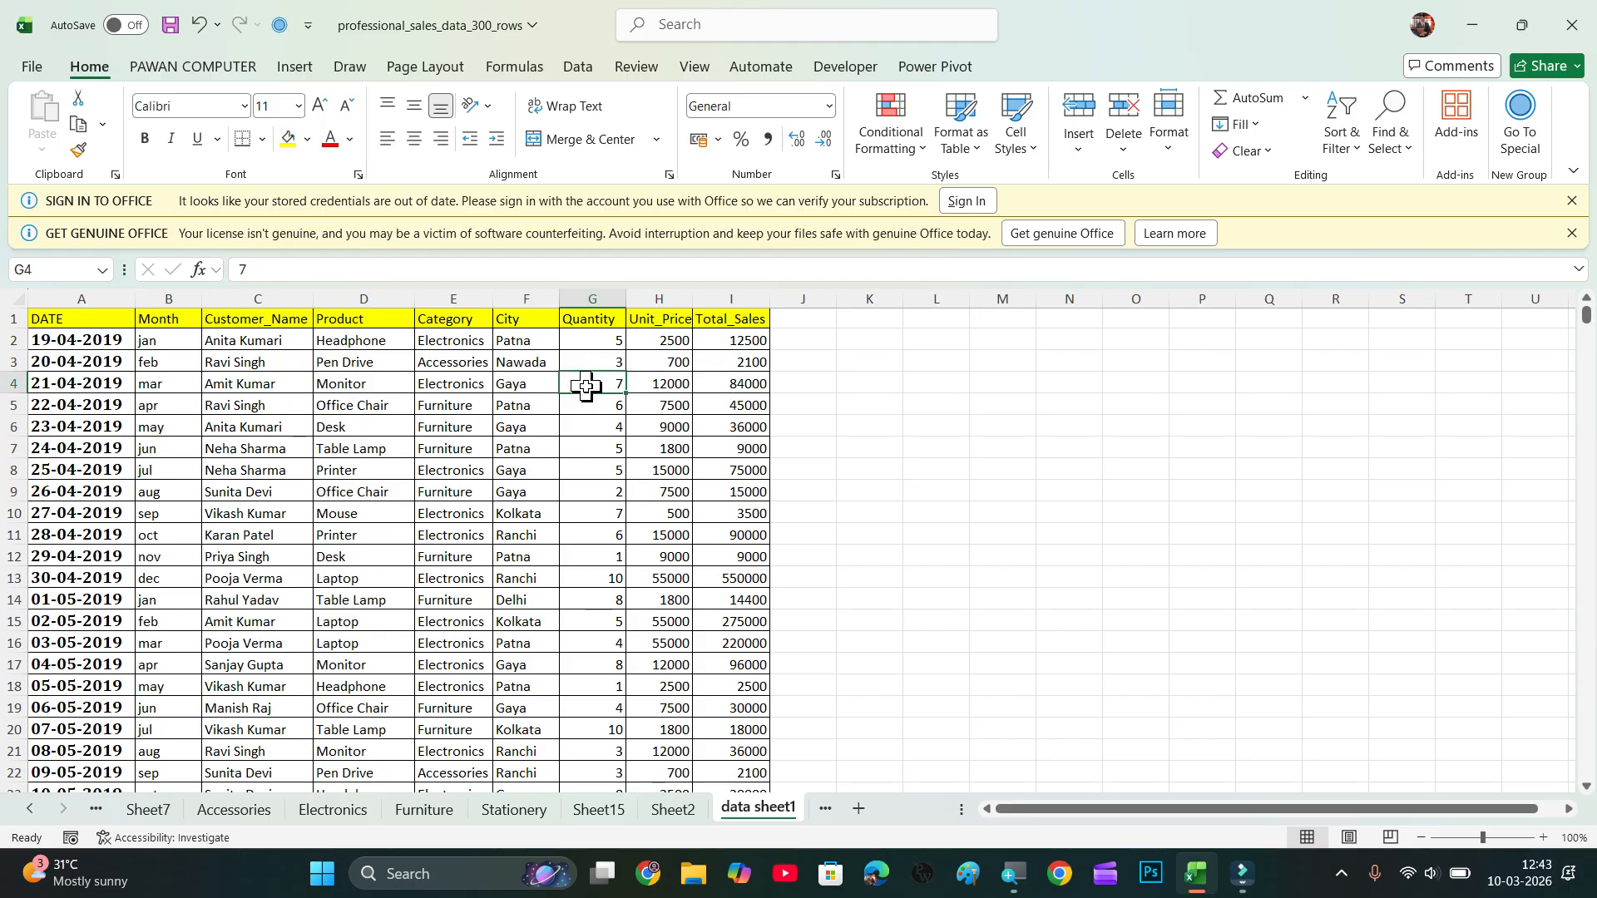
{"action": "type", "text": "80"}
{"action": "key", "text": "Return"}
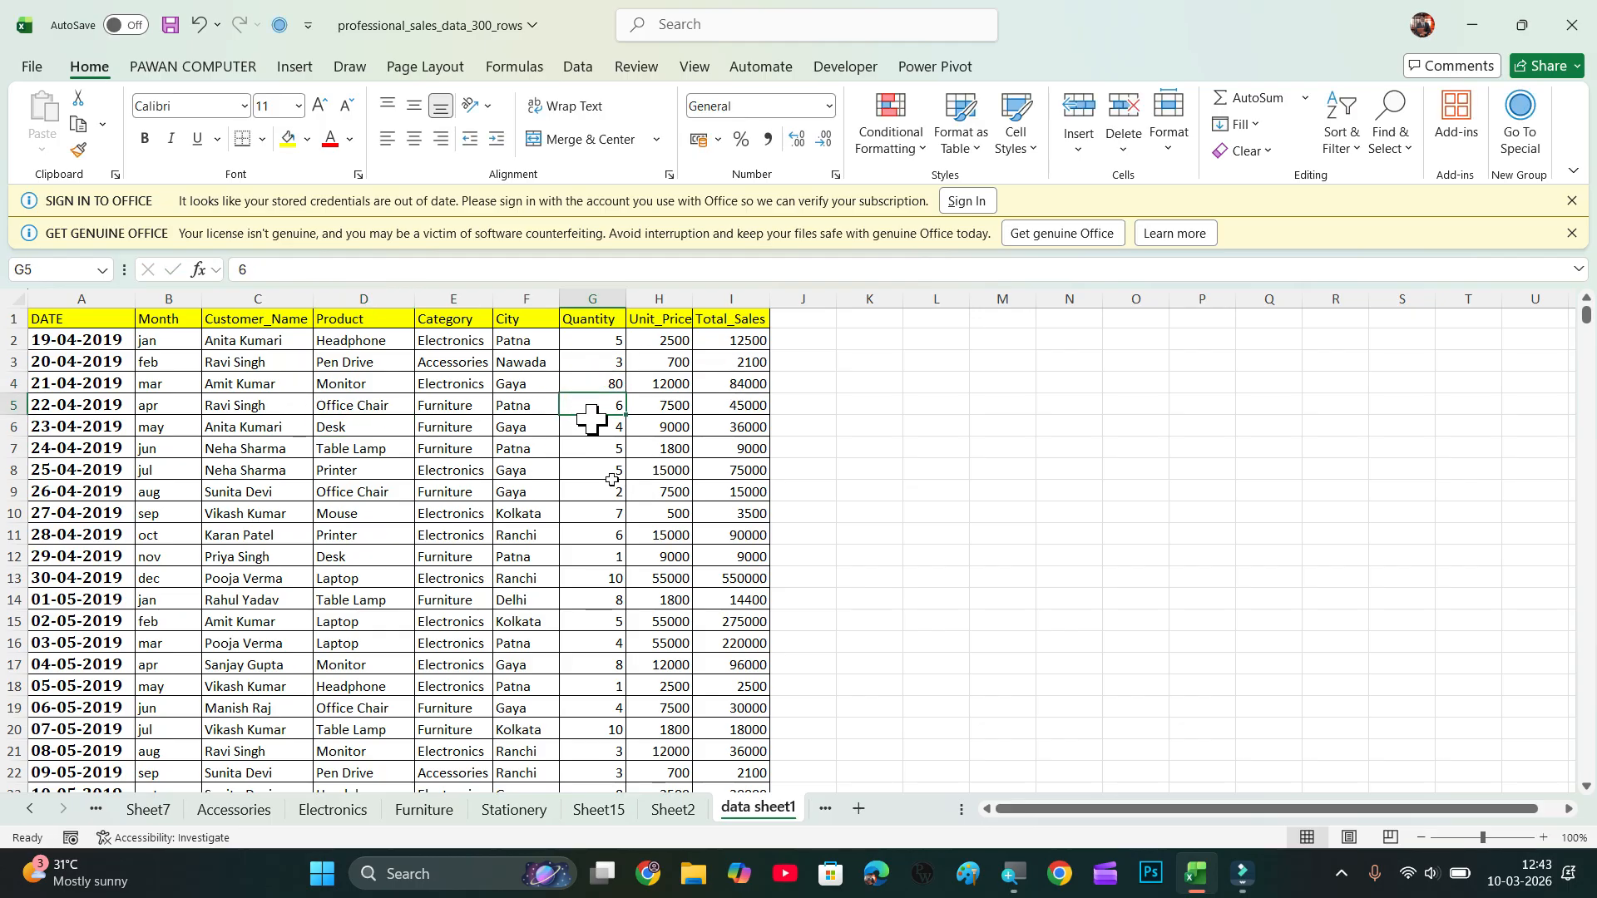
{"action": "left_click", "coordinate": [675, 817]}
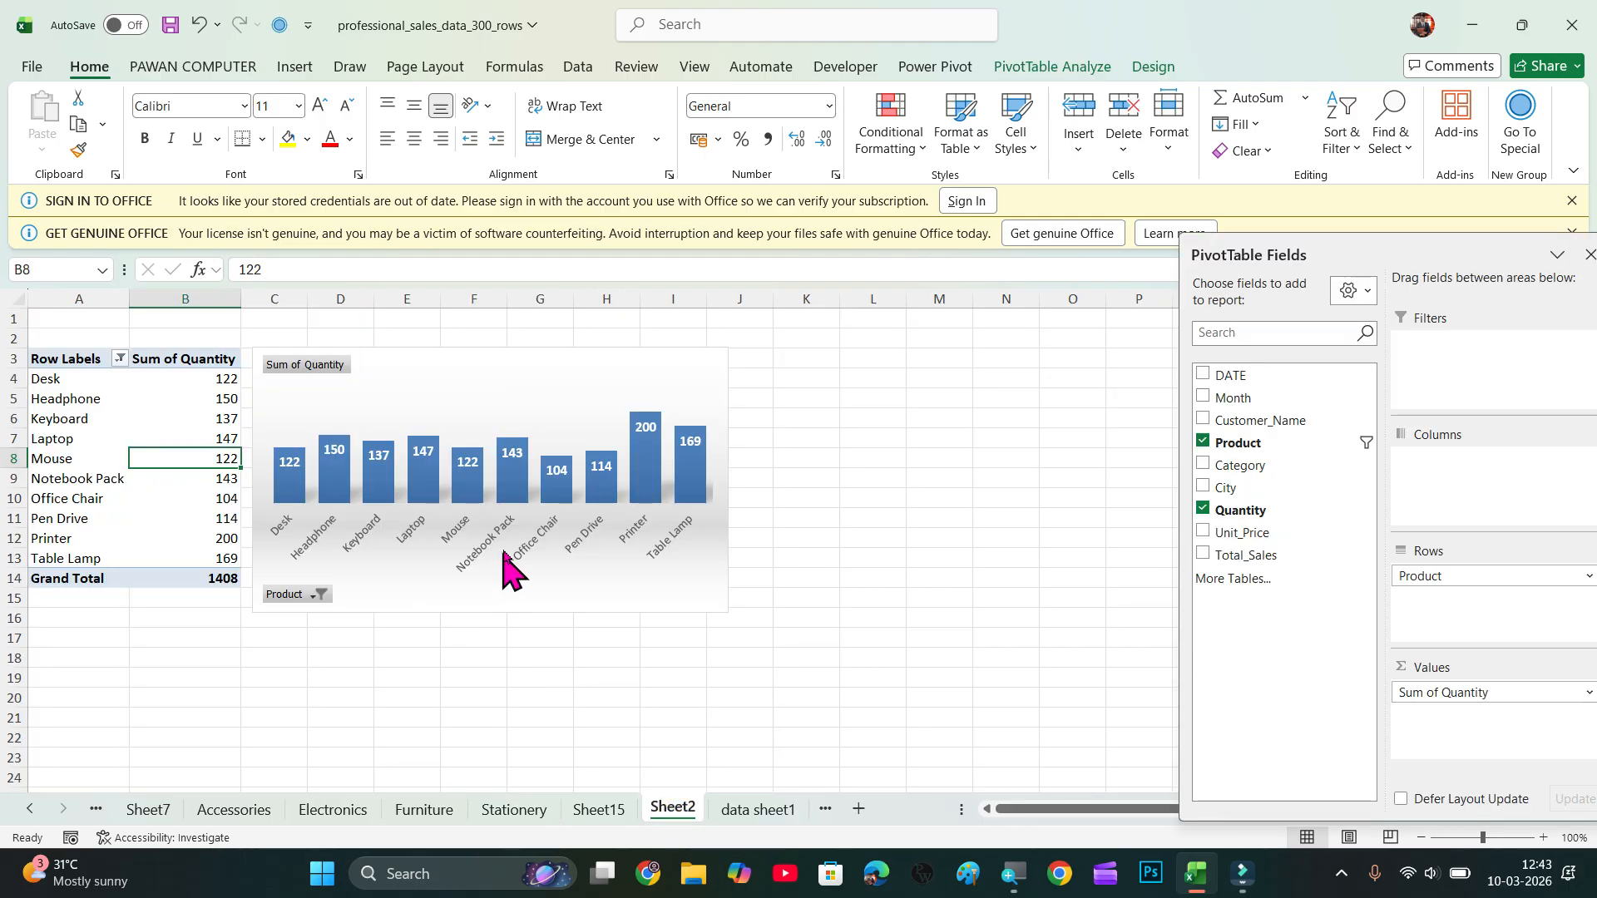
{"action": "left_click", "coordinate": [205, 421]}
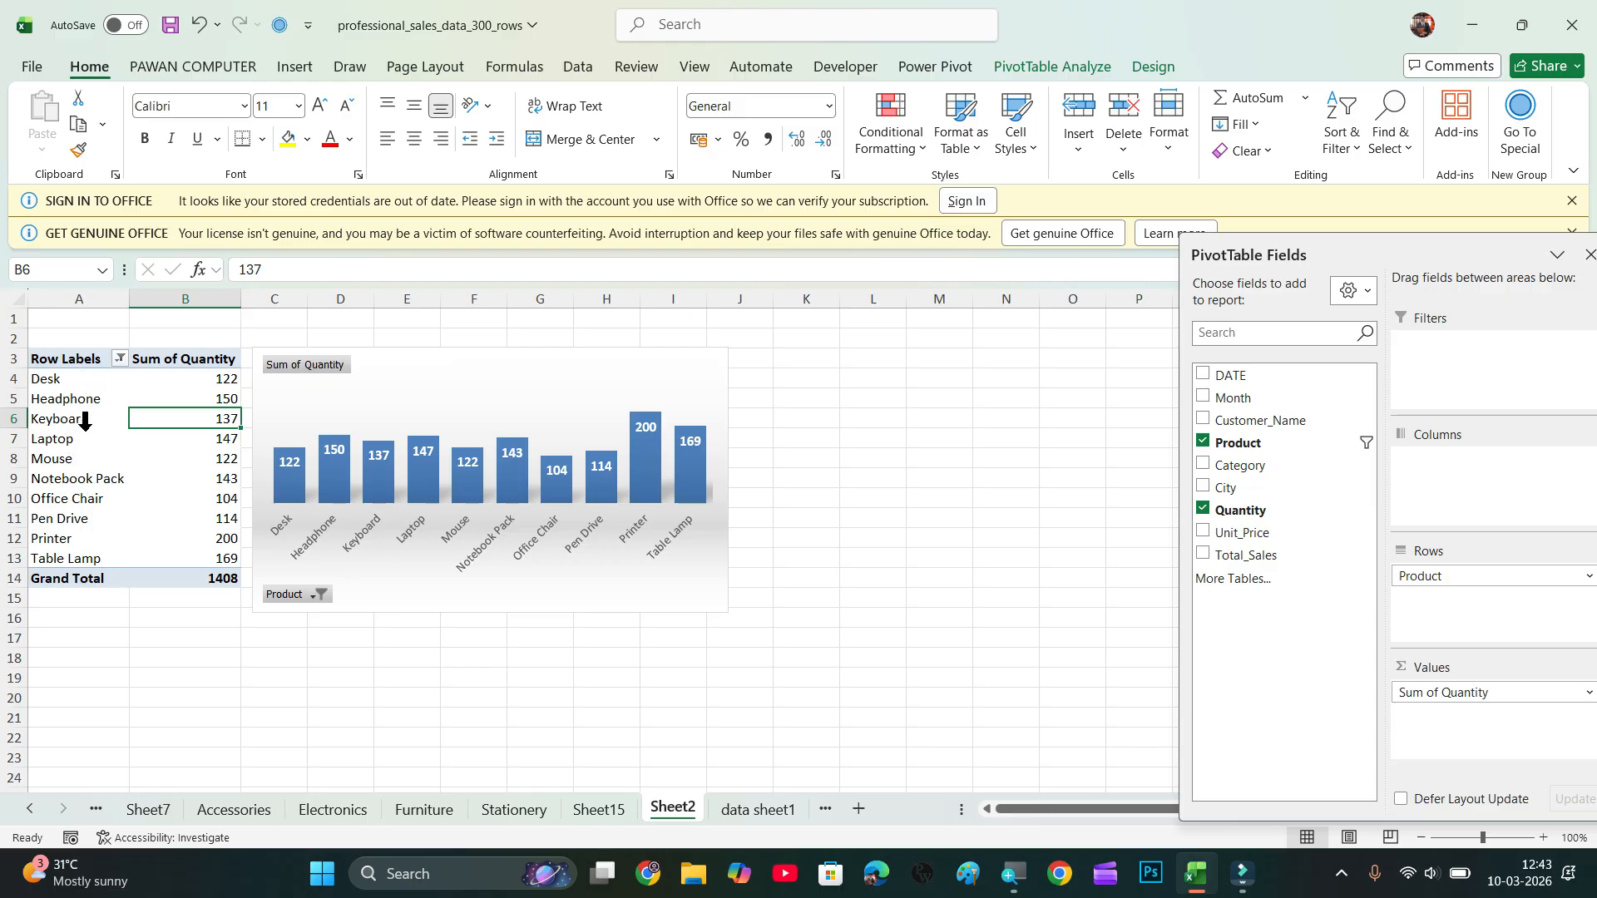
Set the Office Chair quantity in cell G5 of data sheet1 to 60.
{"action": "left_click", "coordinate": [741, 811]}
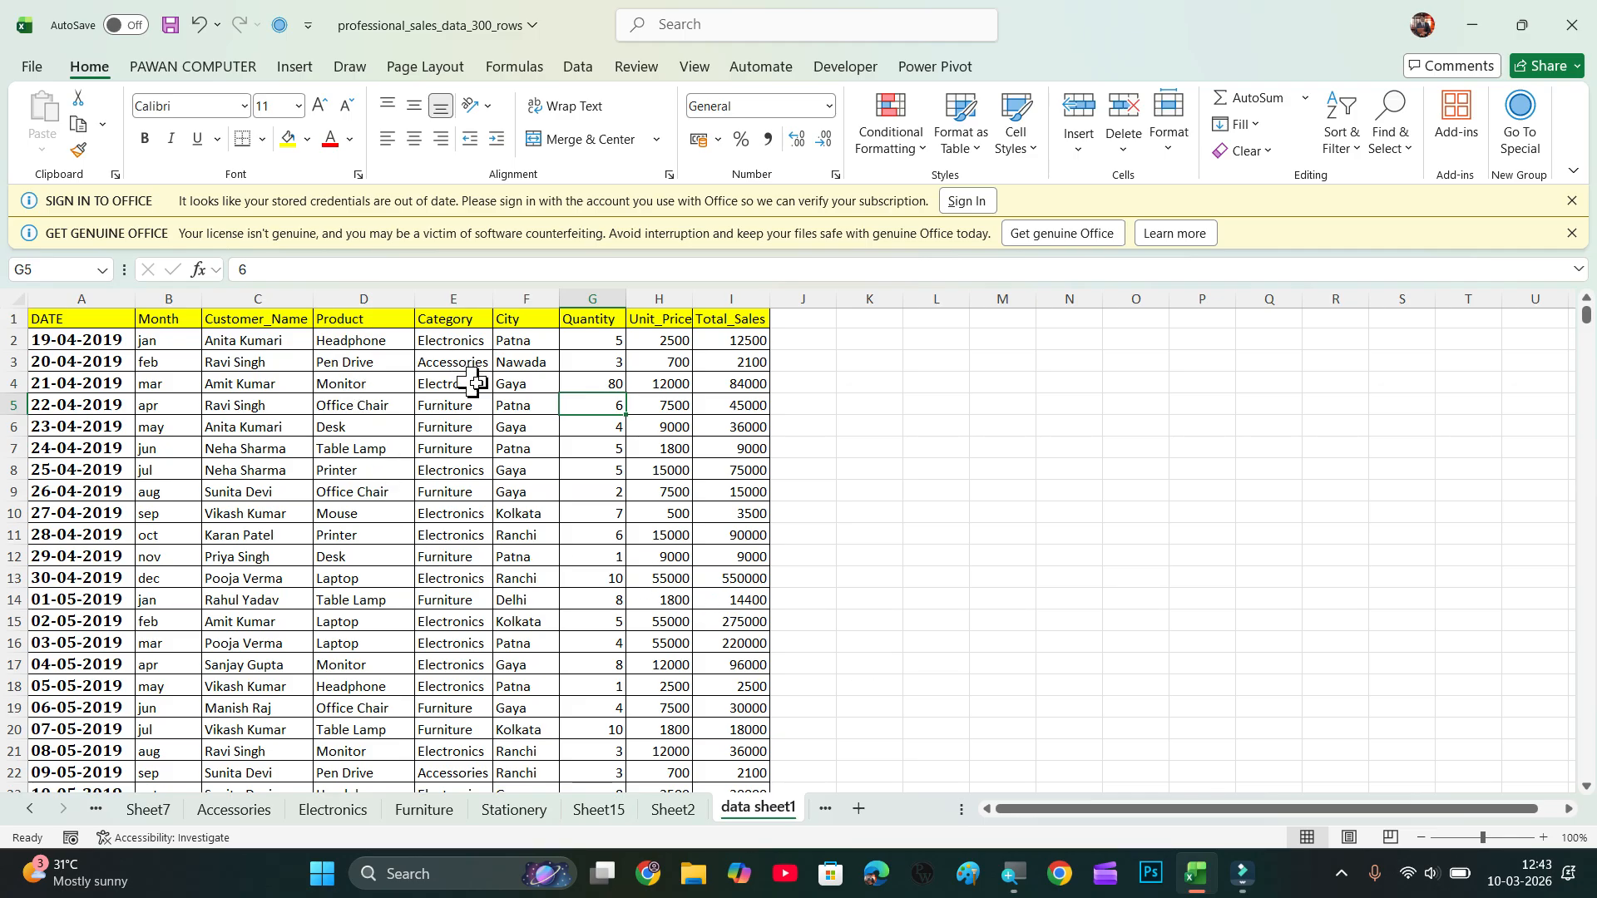
{"action": "left_click", "coordinate": [601, 410]}
{"action": "type", "text": "60"}
{"action": "key", "text": "Return"}
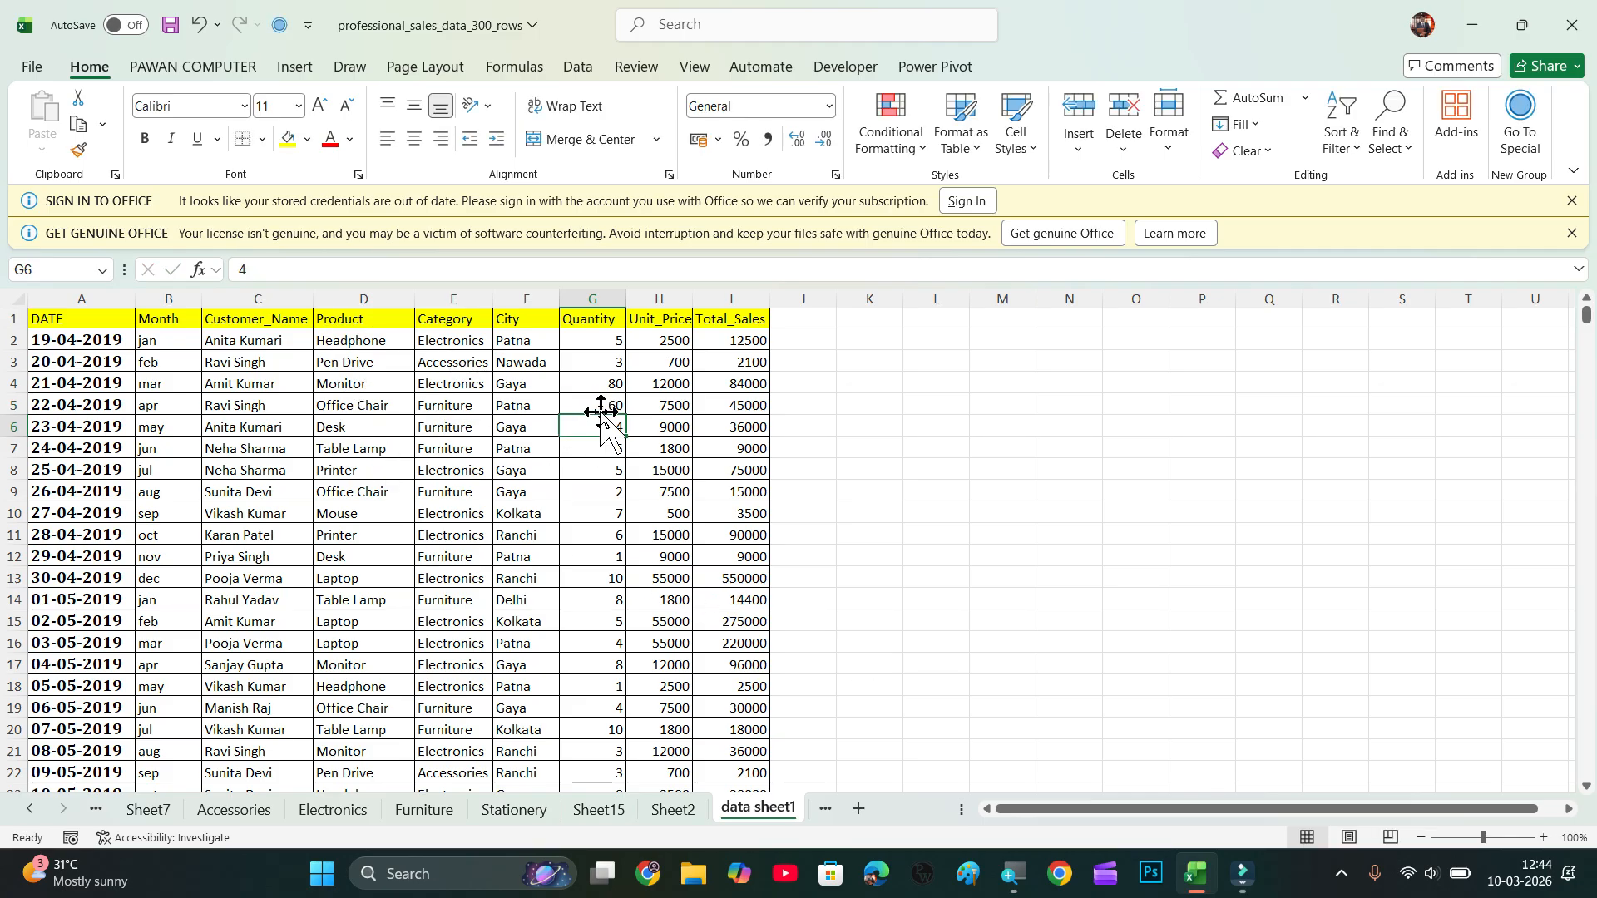
Run Refresh All from the PivotTable on Sheet2 to bring in the edited quantities, and dismiss the source file warning.
{"action": "left_click", "coordinate": [673, 810]}
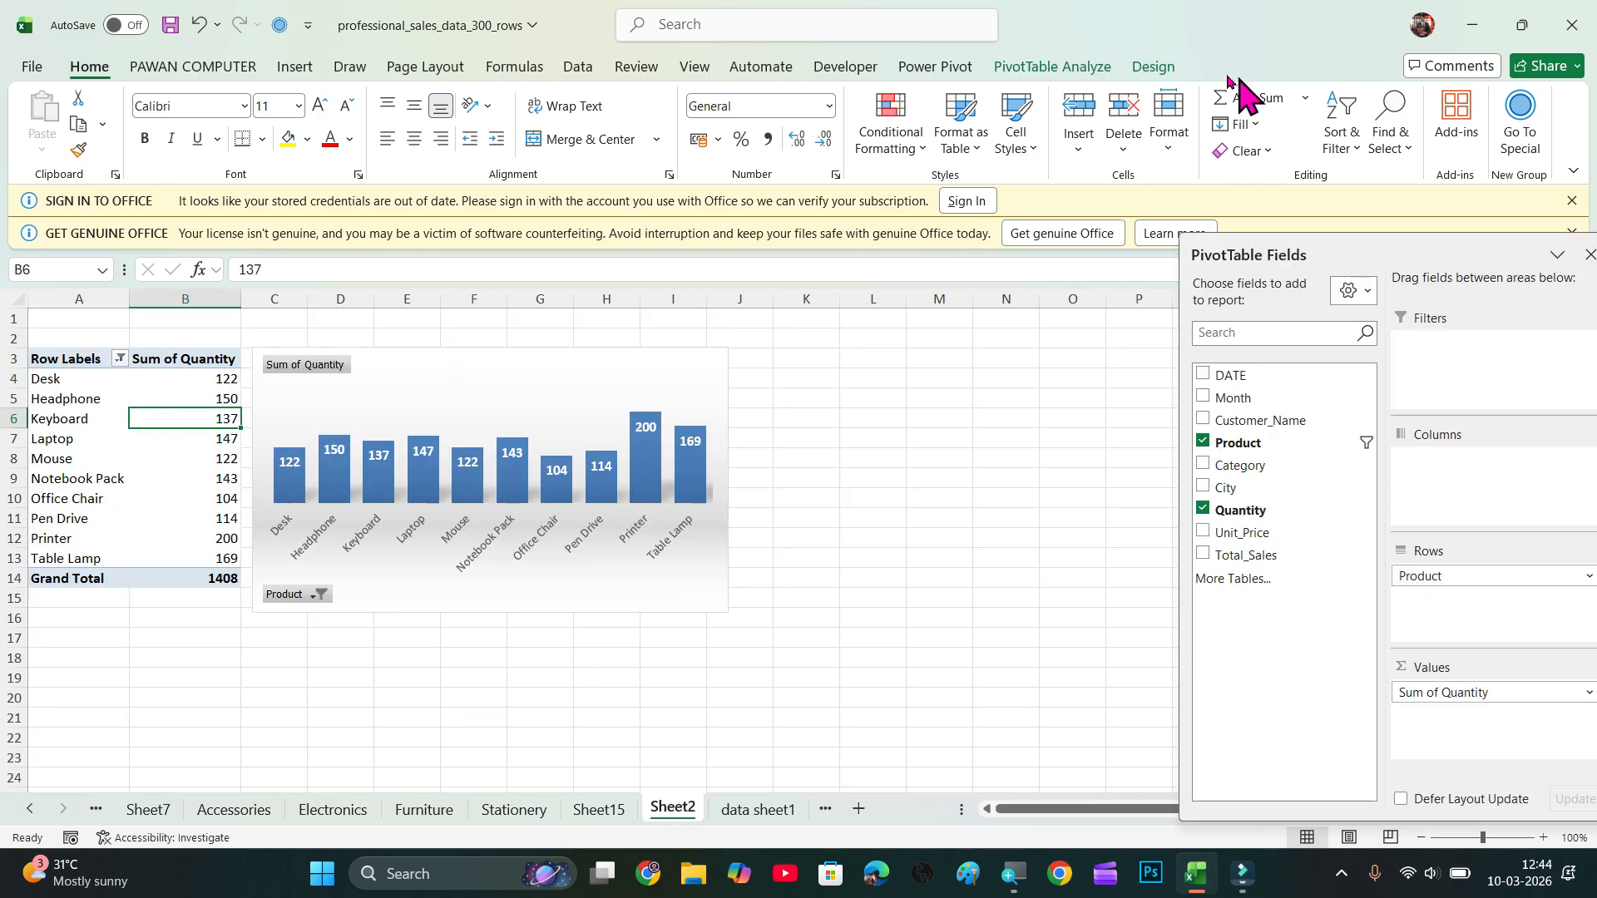
{"action": "left_click", "coordinate": [1074, 73]}
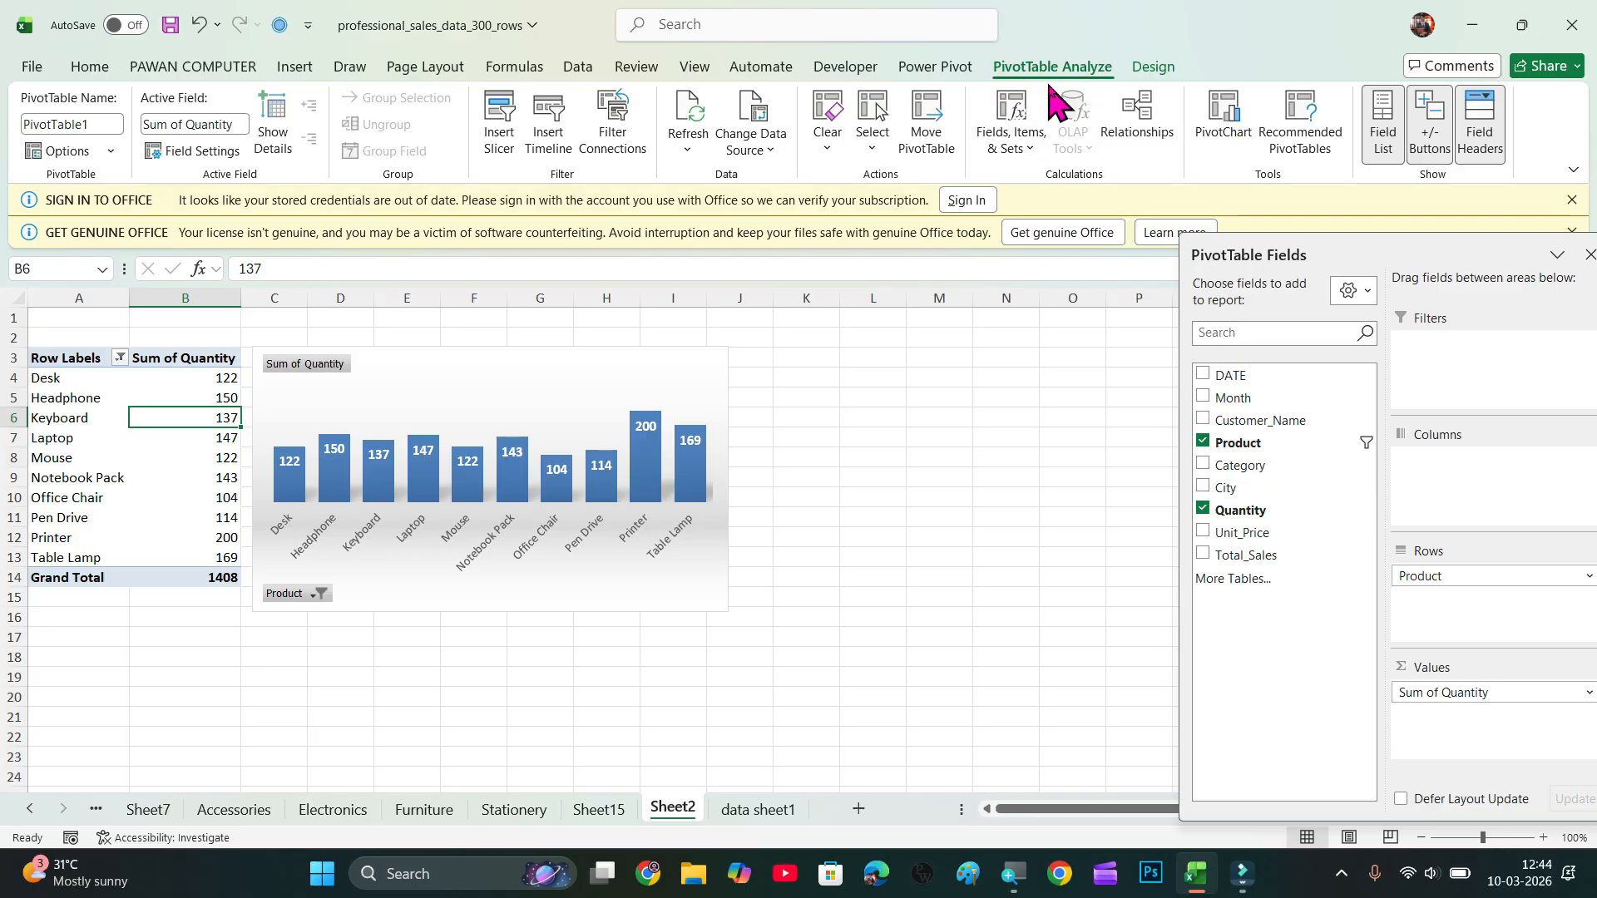
{"action": "left_click", "coordinate": [687, 151]}
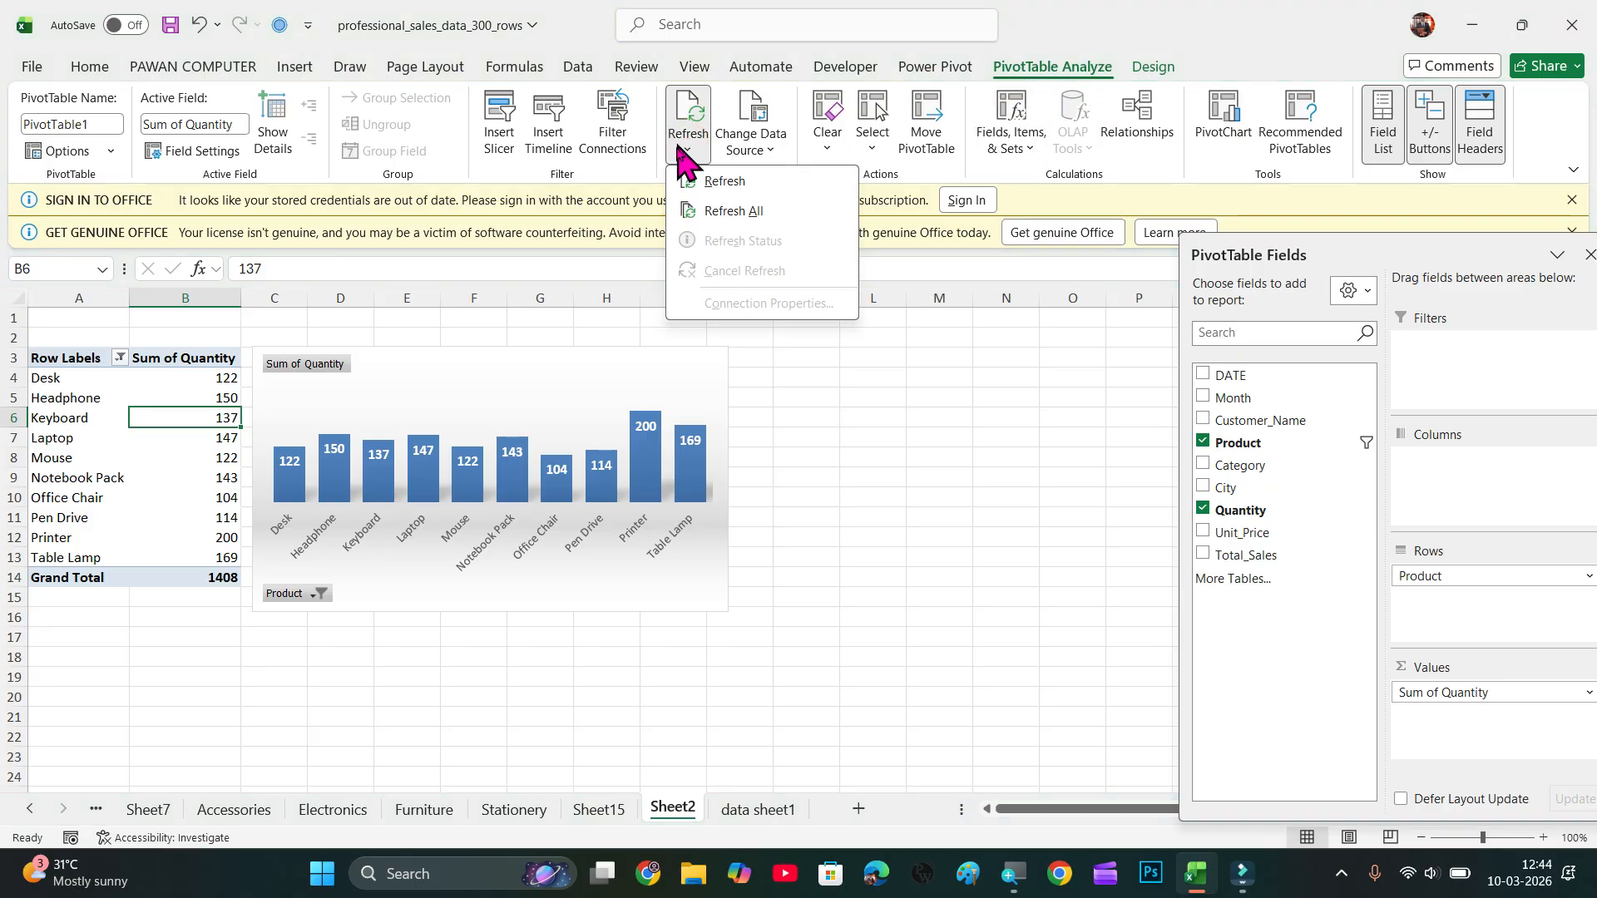
{"action": "left_click", "coordinate": [733, 213]}
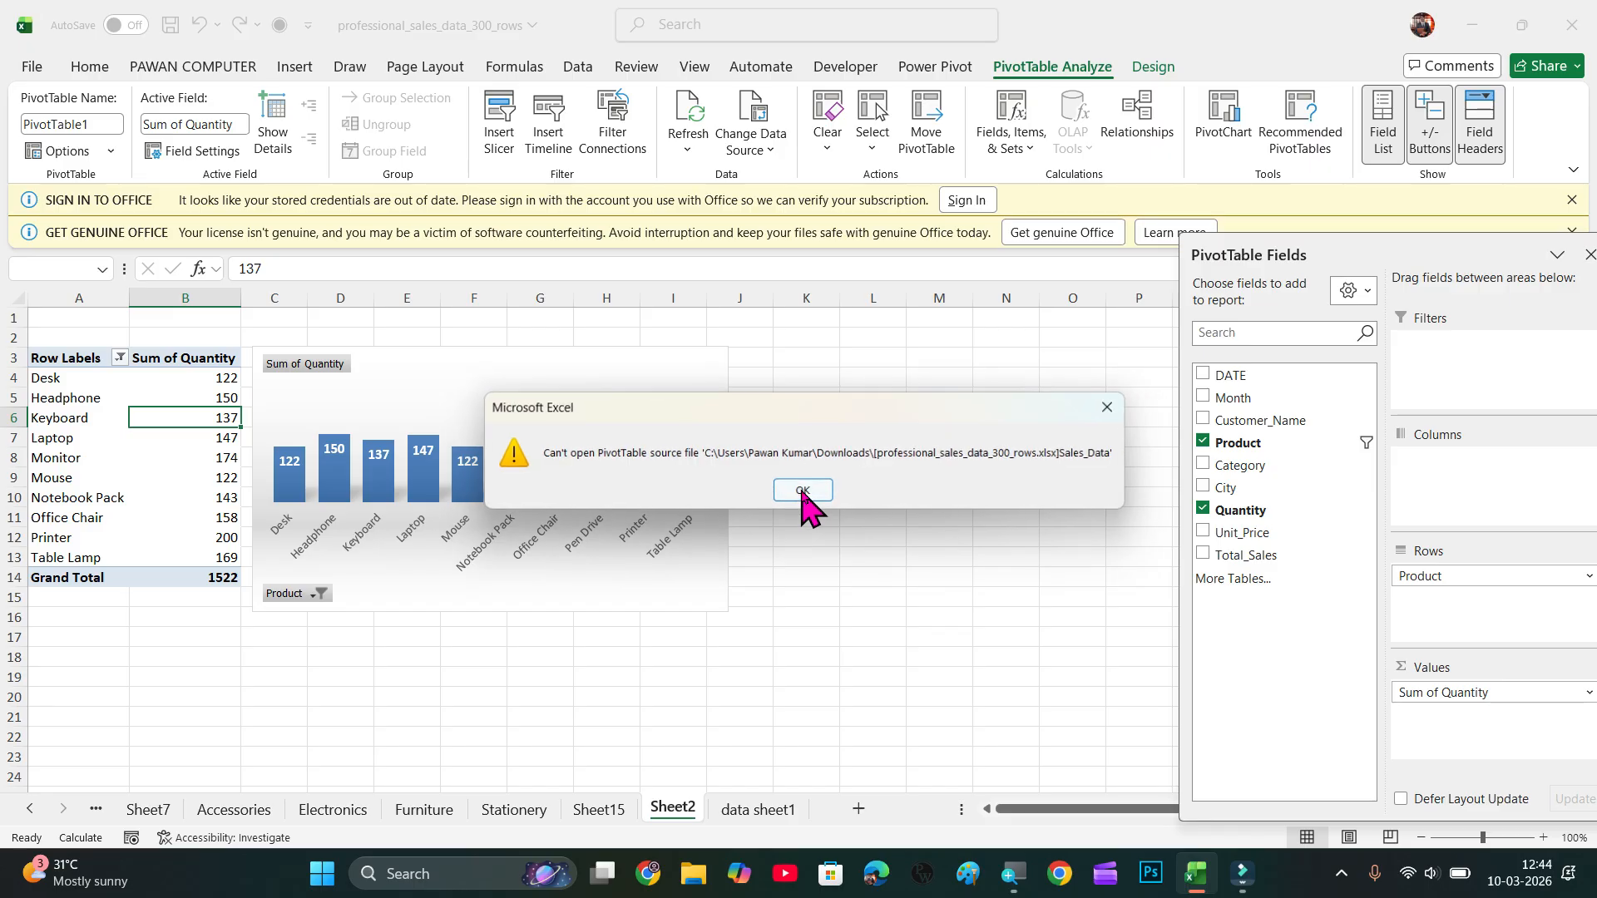
{"action": "left_click", "coordinate": [804, 493]}
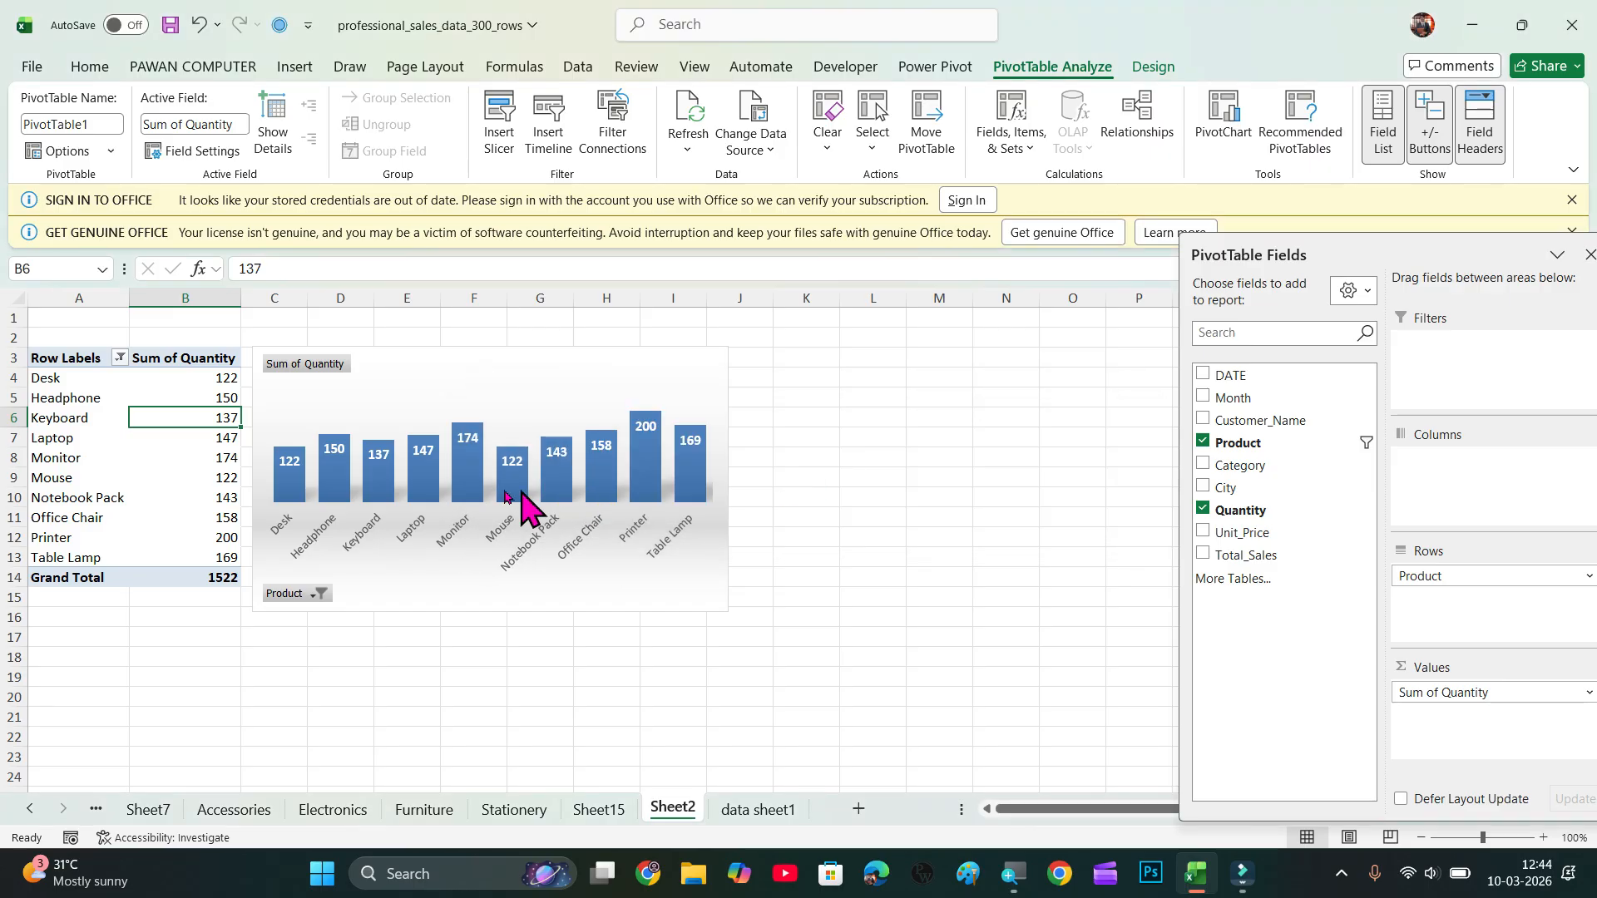
{"action": "mouse_move", "coordinate": [477, 459]}
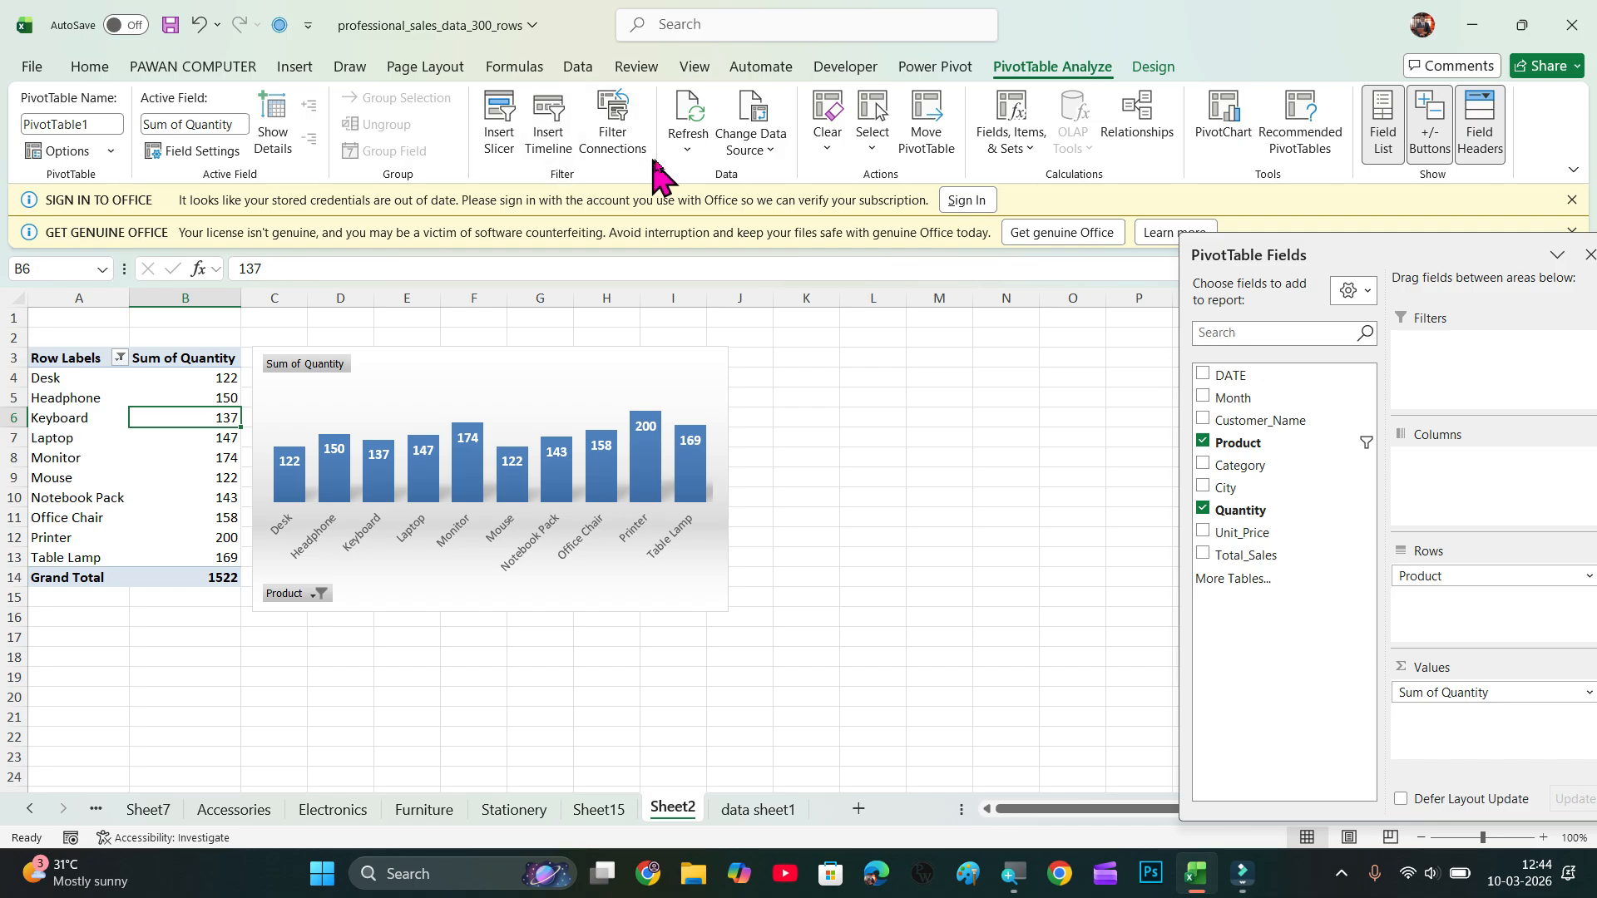
{"action": "left_click", "coordinate": [687, 143]}
{"action": "left_click", "coordinate": [809, 443]}
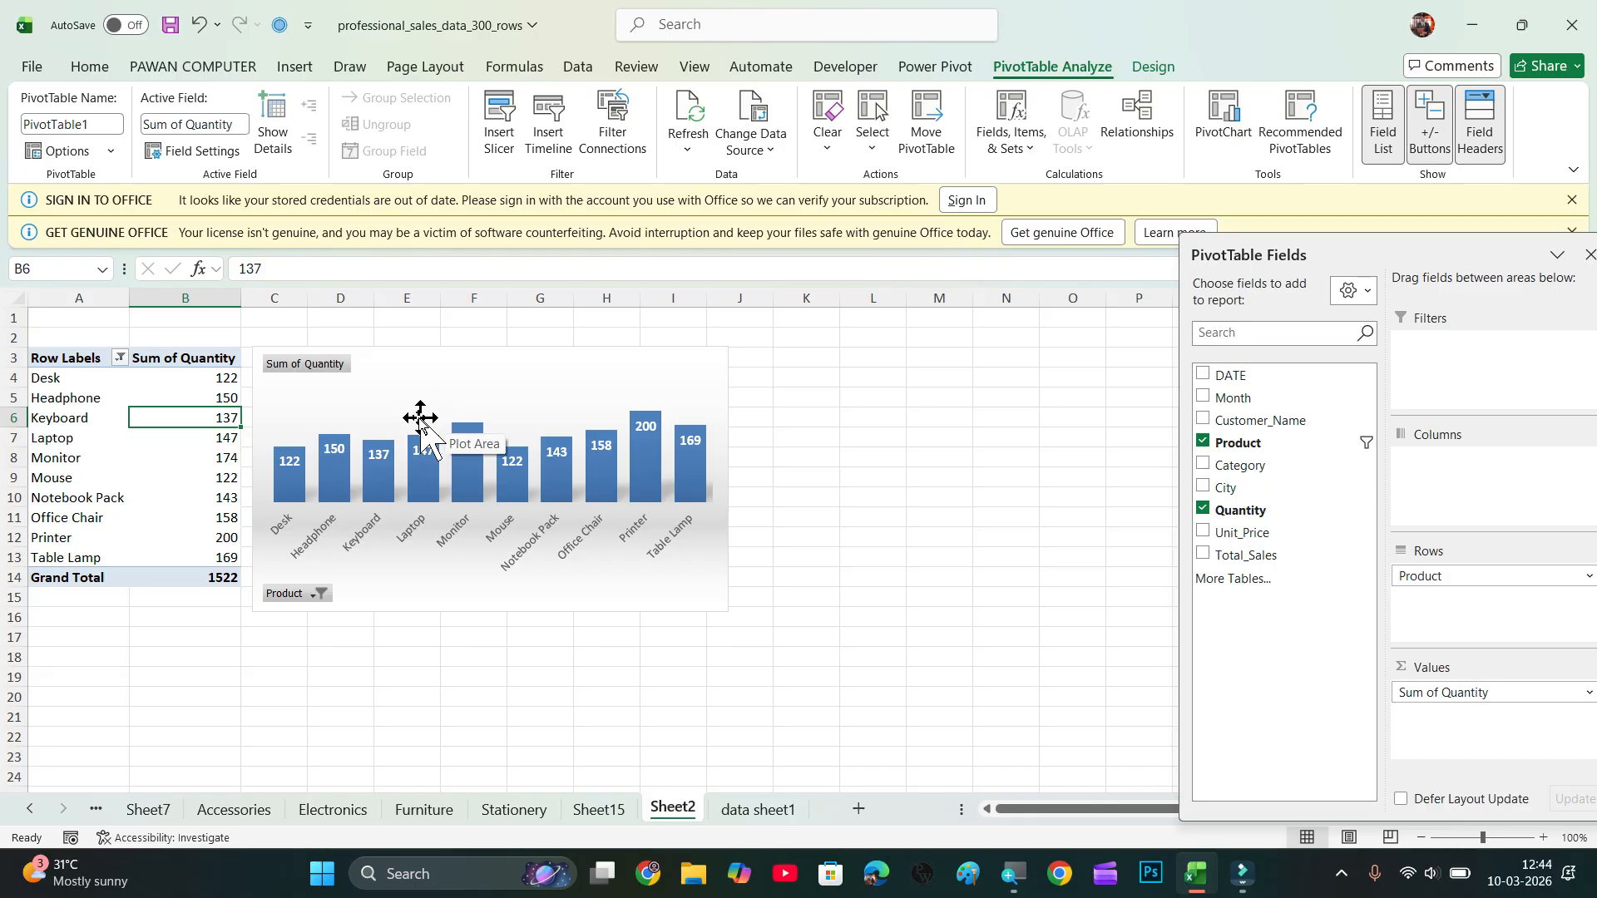
Insert a slicer for the City field of the PivotTable.
{"action": "left_click", "coordinate": [513, 154]}
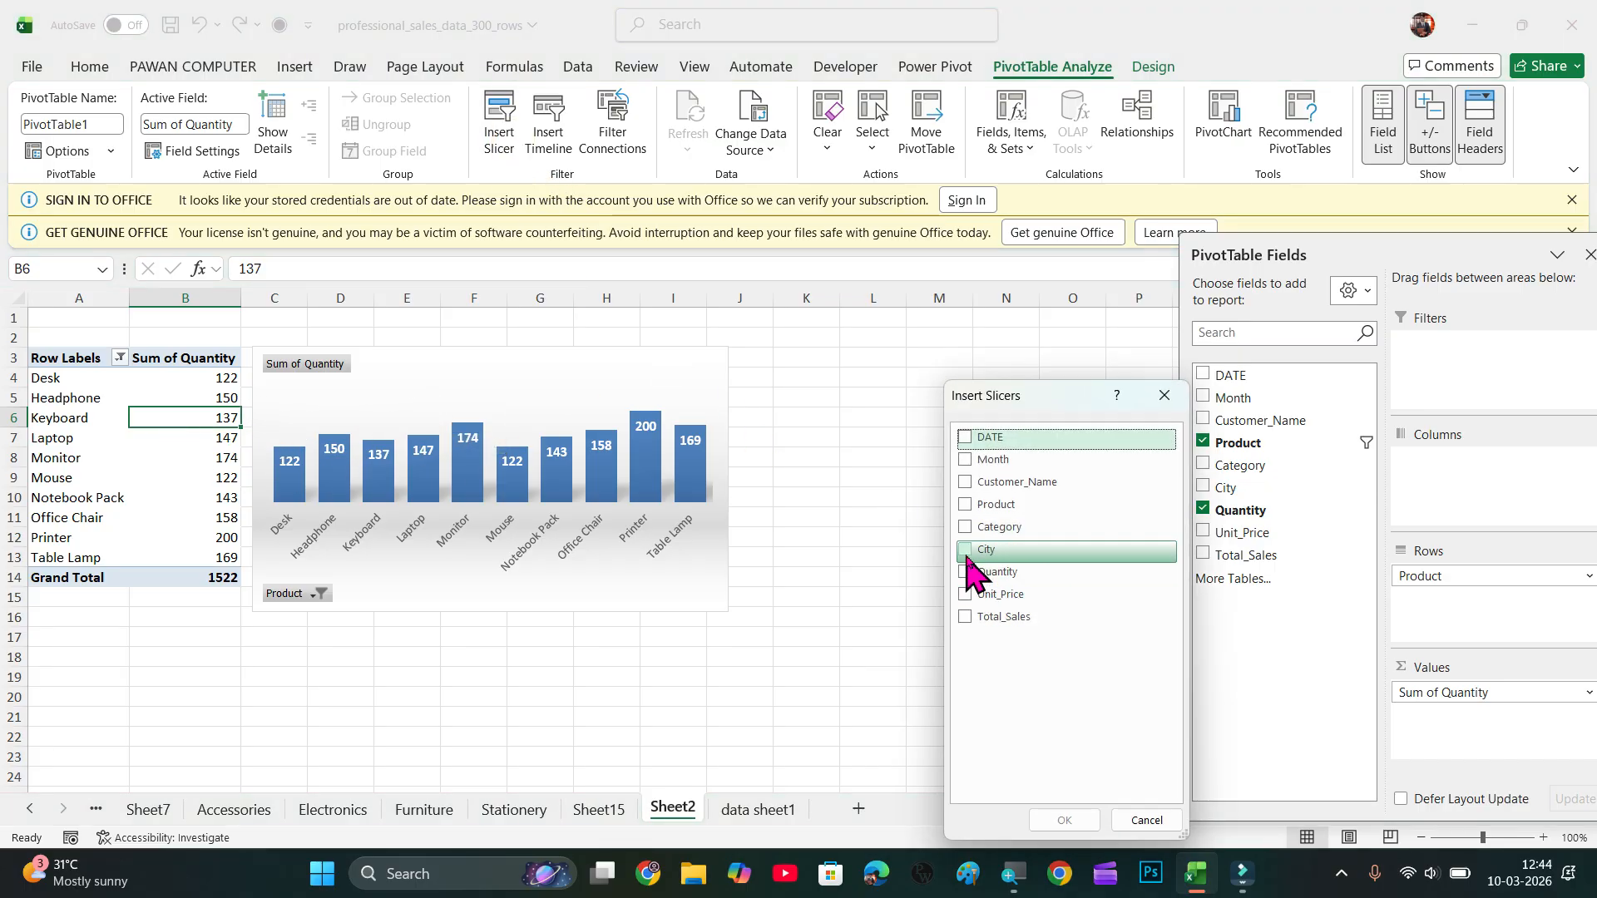
{"action": "left_click", "coordinate": [966, 550]}
{"action": "left_click", "coordinate": [1065, 821]}
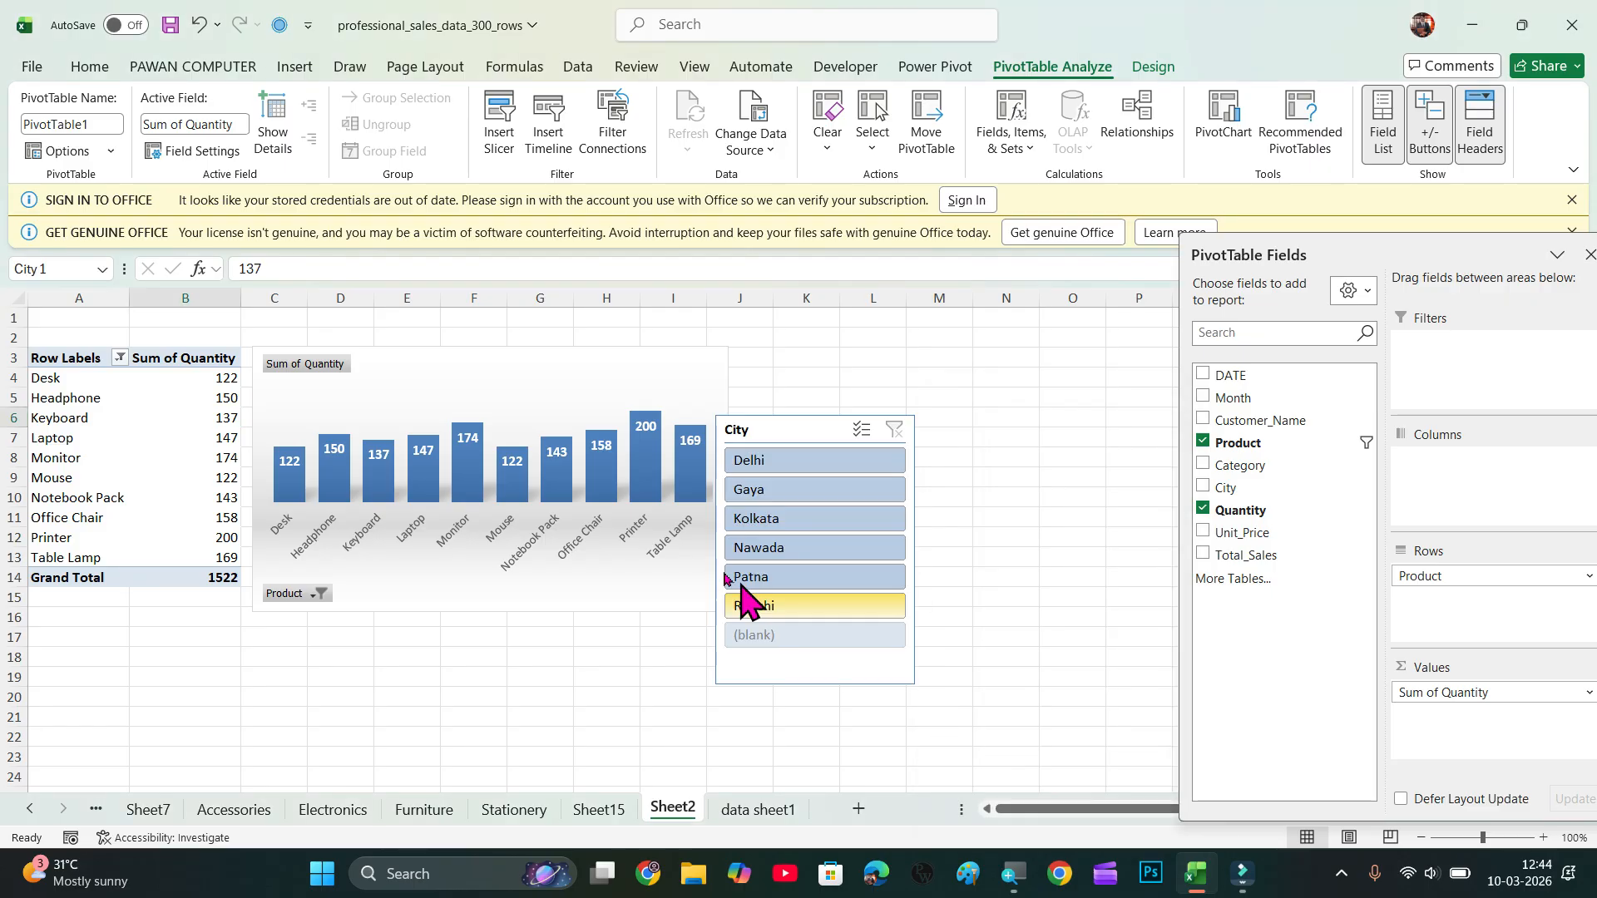
Filter the PivotTable and chart by Delhi, Kolkata and Patna in turn with the City slicer, and clear the filter.
{"action": "left_click", "coordinate": [796, 463]}
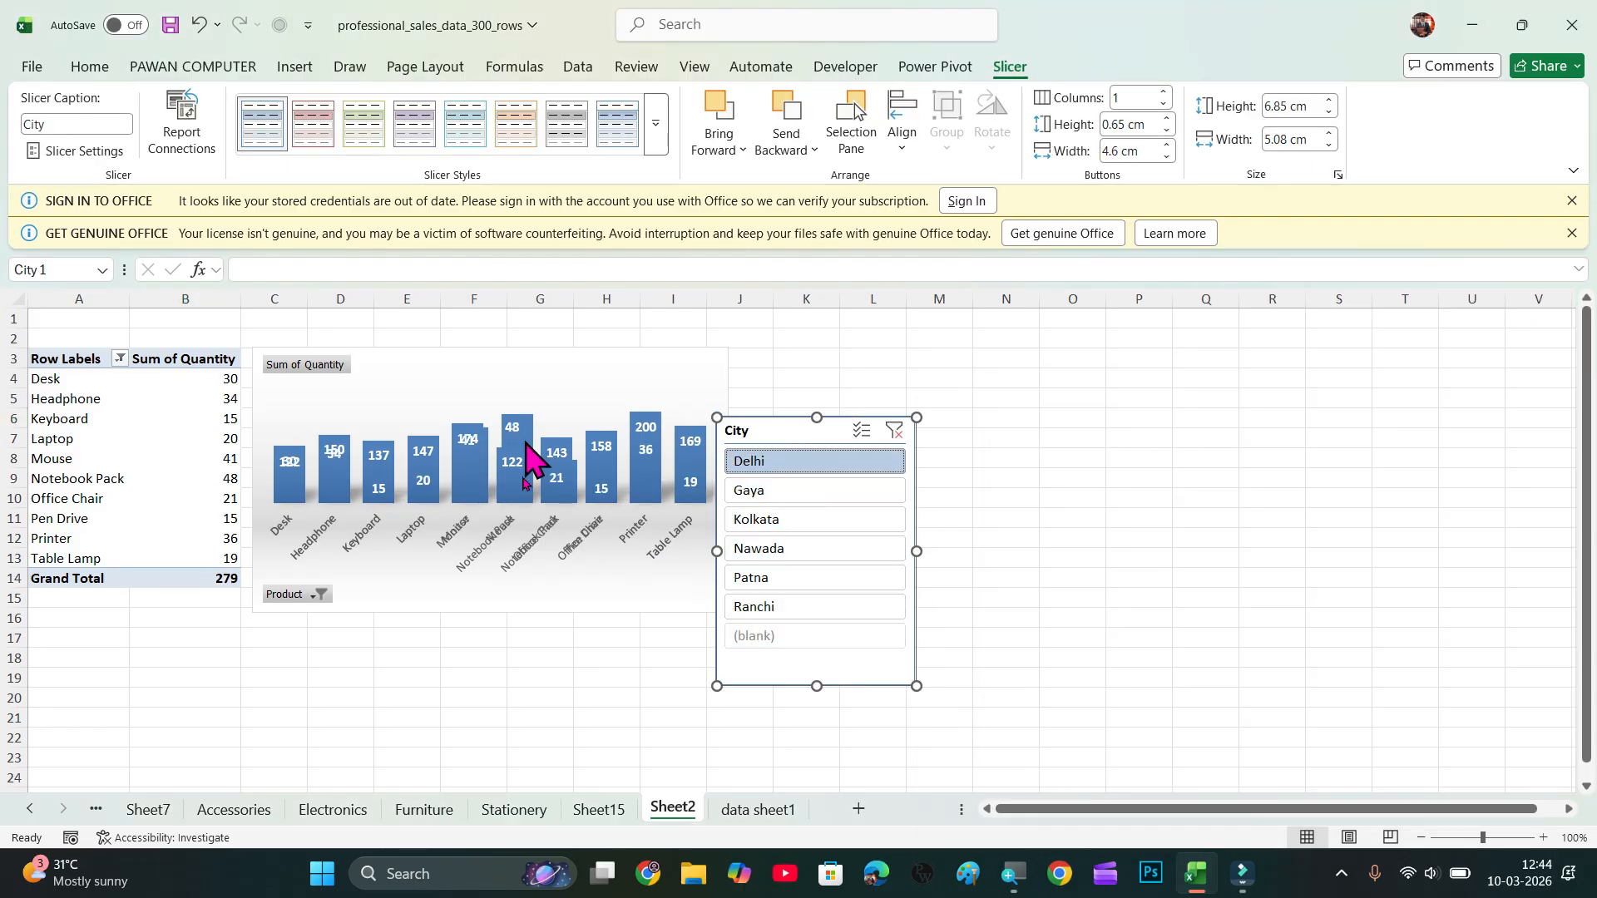
{"action": "left_click", "coordinate": [791, 521]}
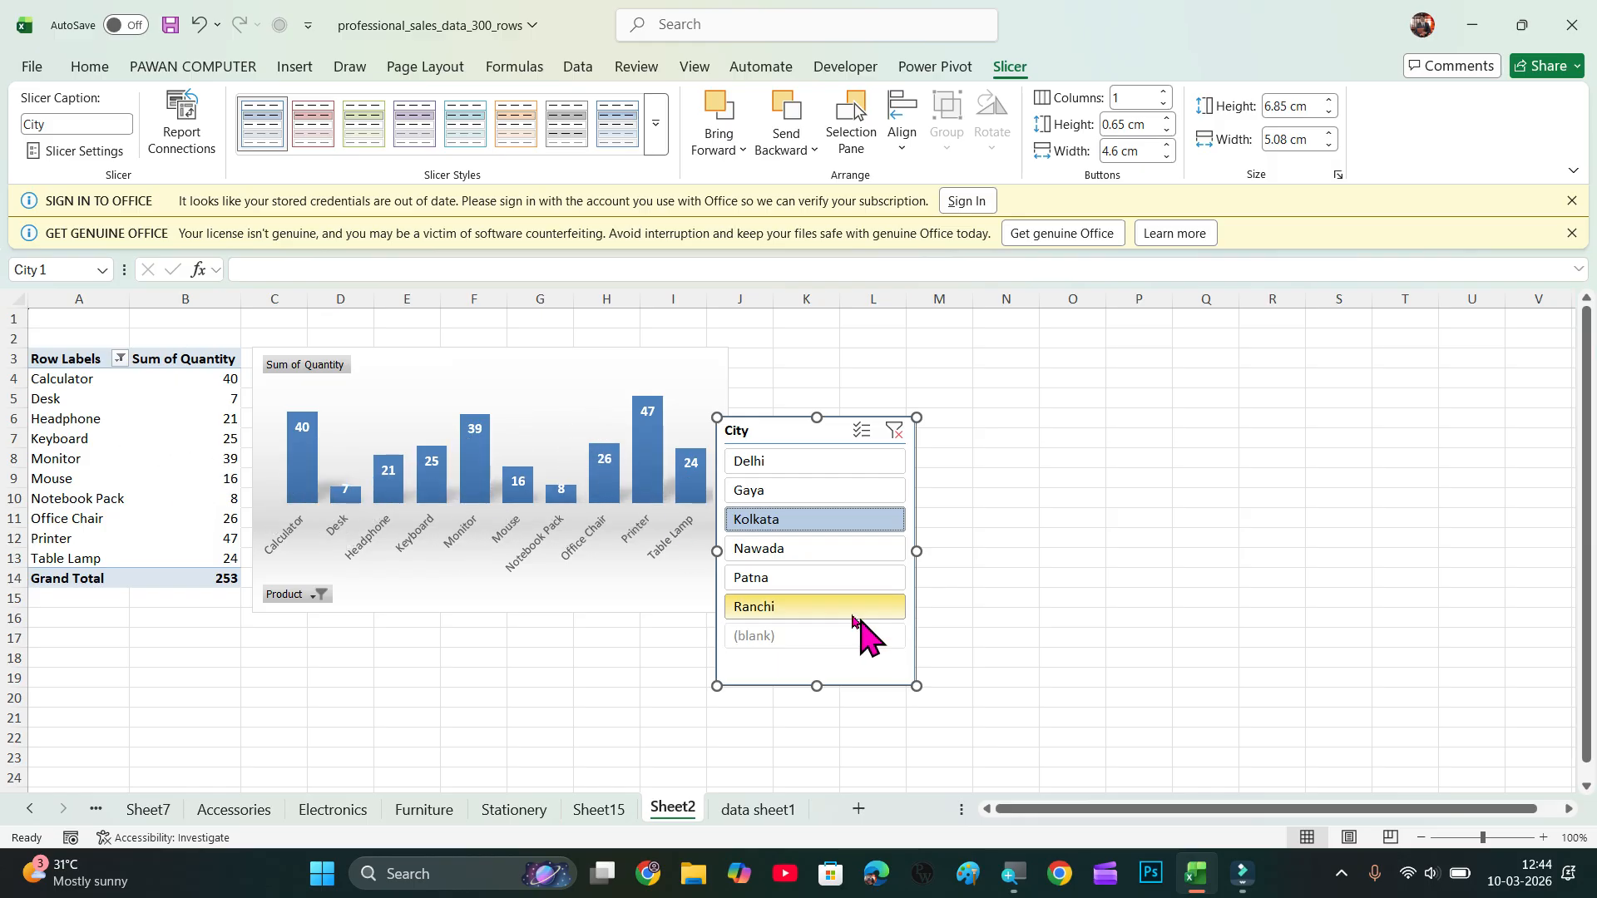
{"action": "left_click", "coordinate": [805, 581]}
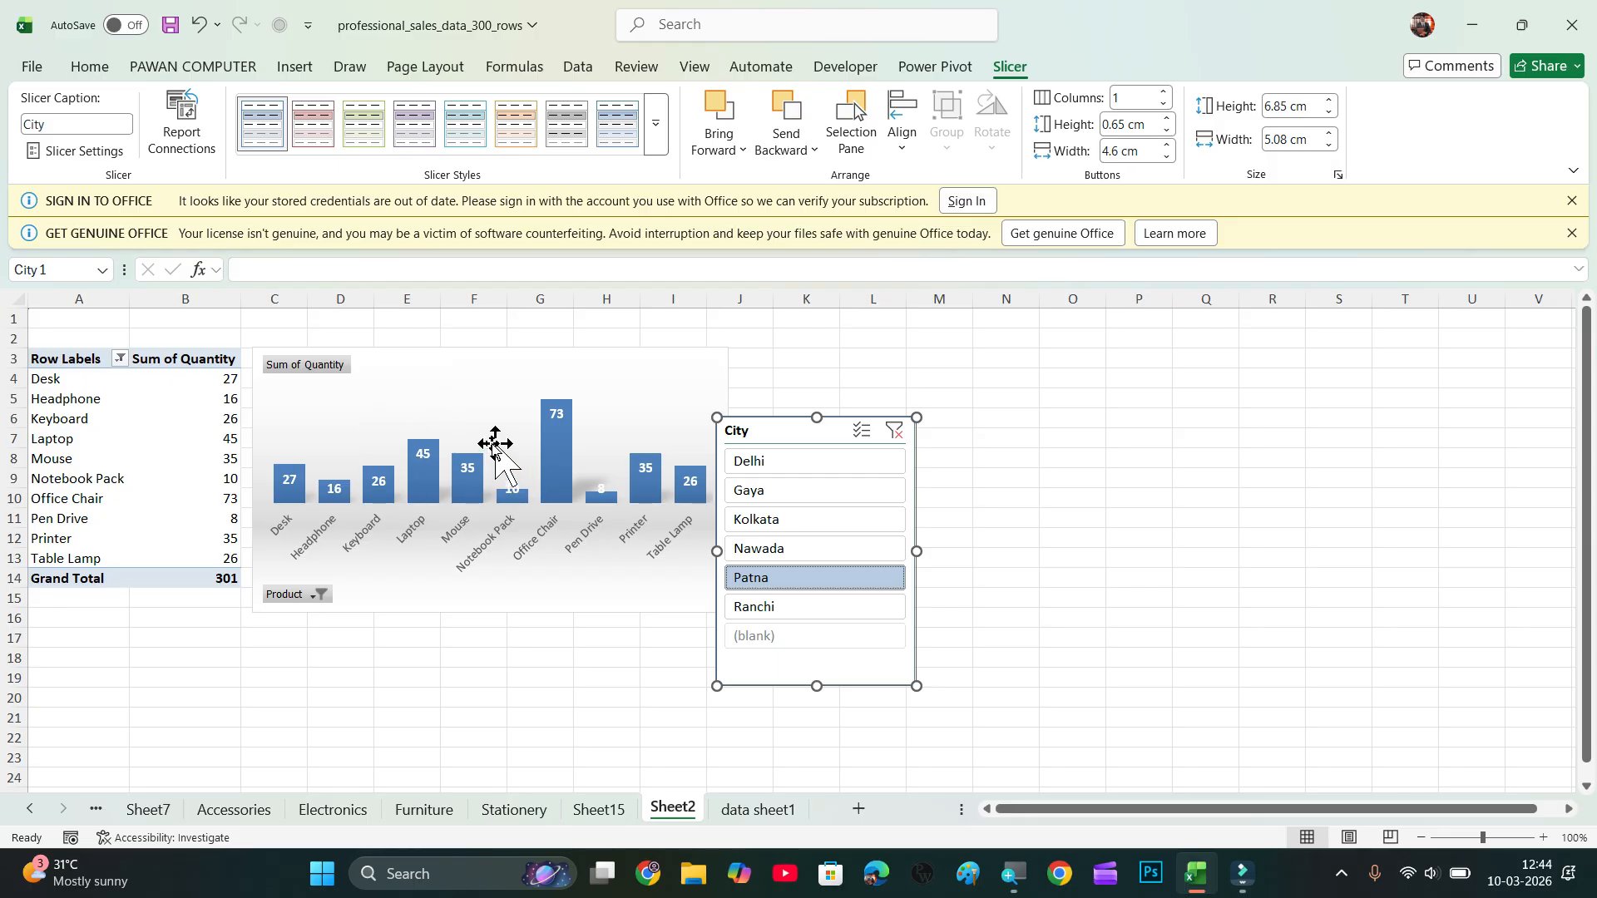
{"action": "left_click", "coordinate": [896, 432]}
Move the City slicer below the PivotChart and remove it from the sheet.
{"action": "left_click_drag", "start_coordinate": [866, 418], "coordinate": [417, 642]}
{"action": "key", "text": "Escape"}
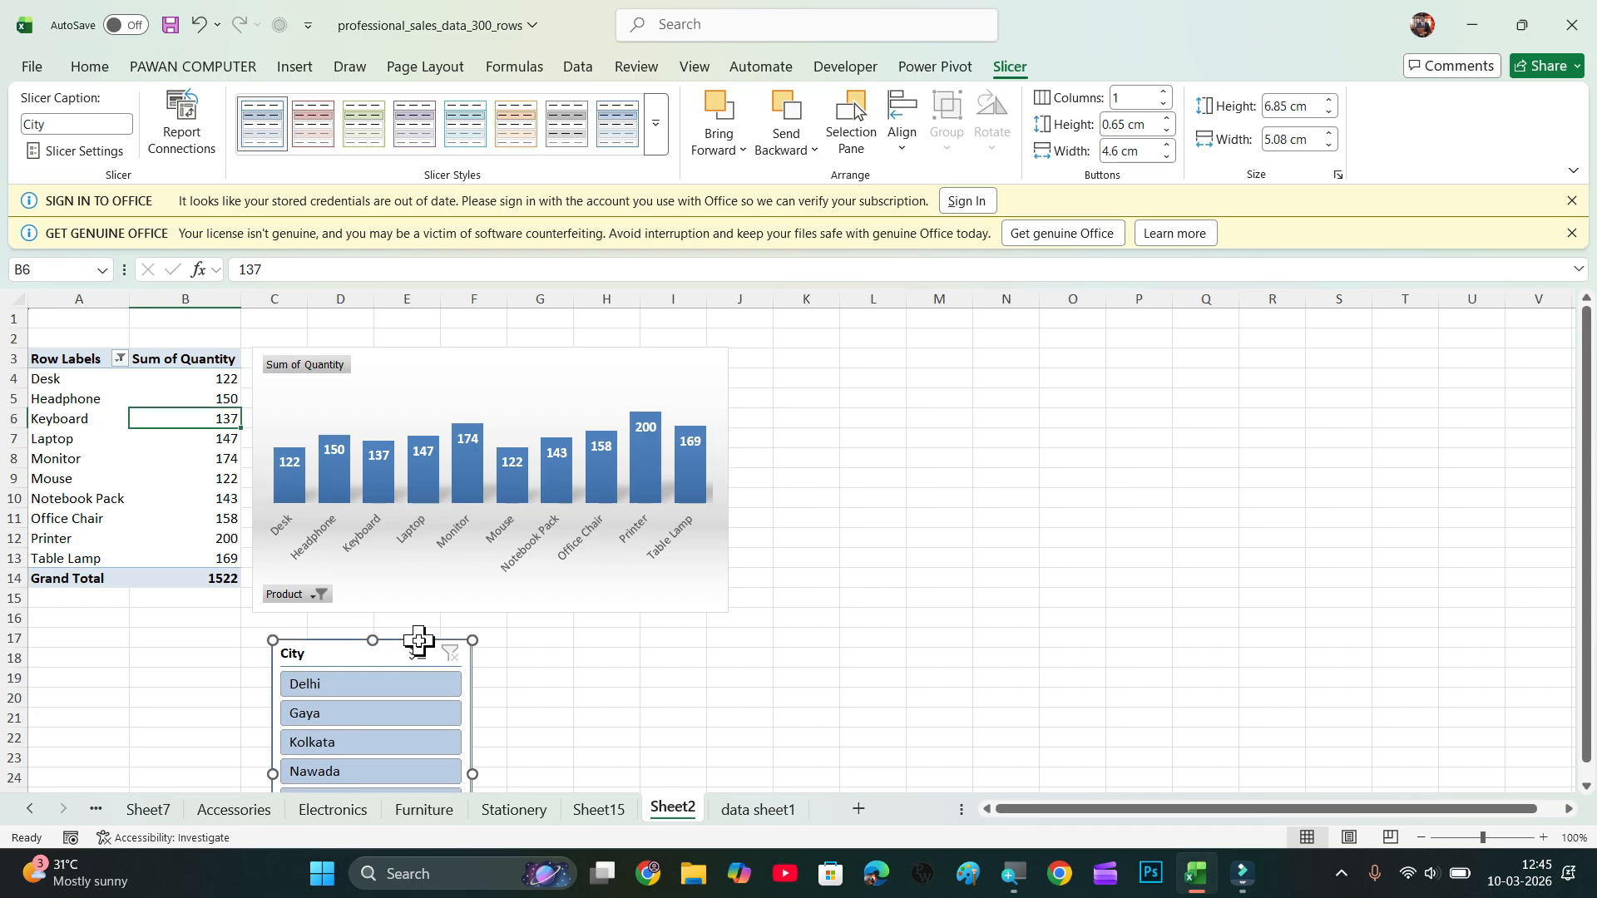
Copy the PivotTable in A3:B14 to cell K3 and autofit column L to its contents.
{"action": "left_click_drag", "start_coordinate": [40, 359], "coordinate": [163, 583]}
{"action": "key", "text": "ctrl+c"}
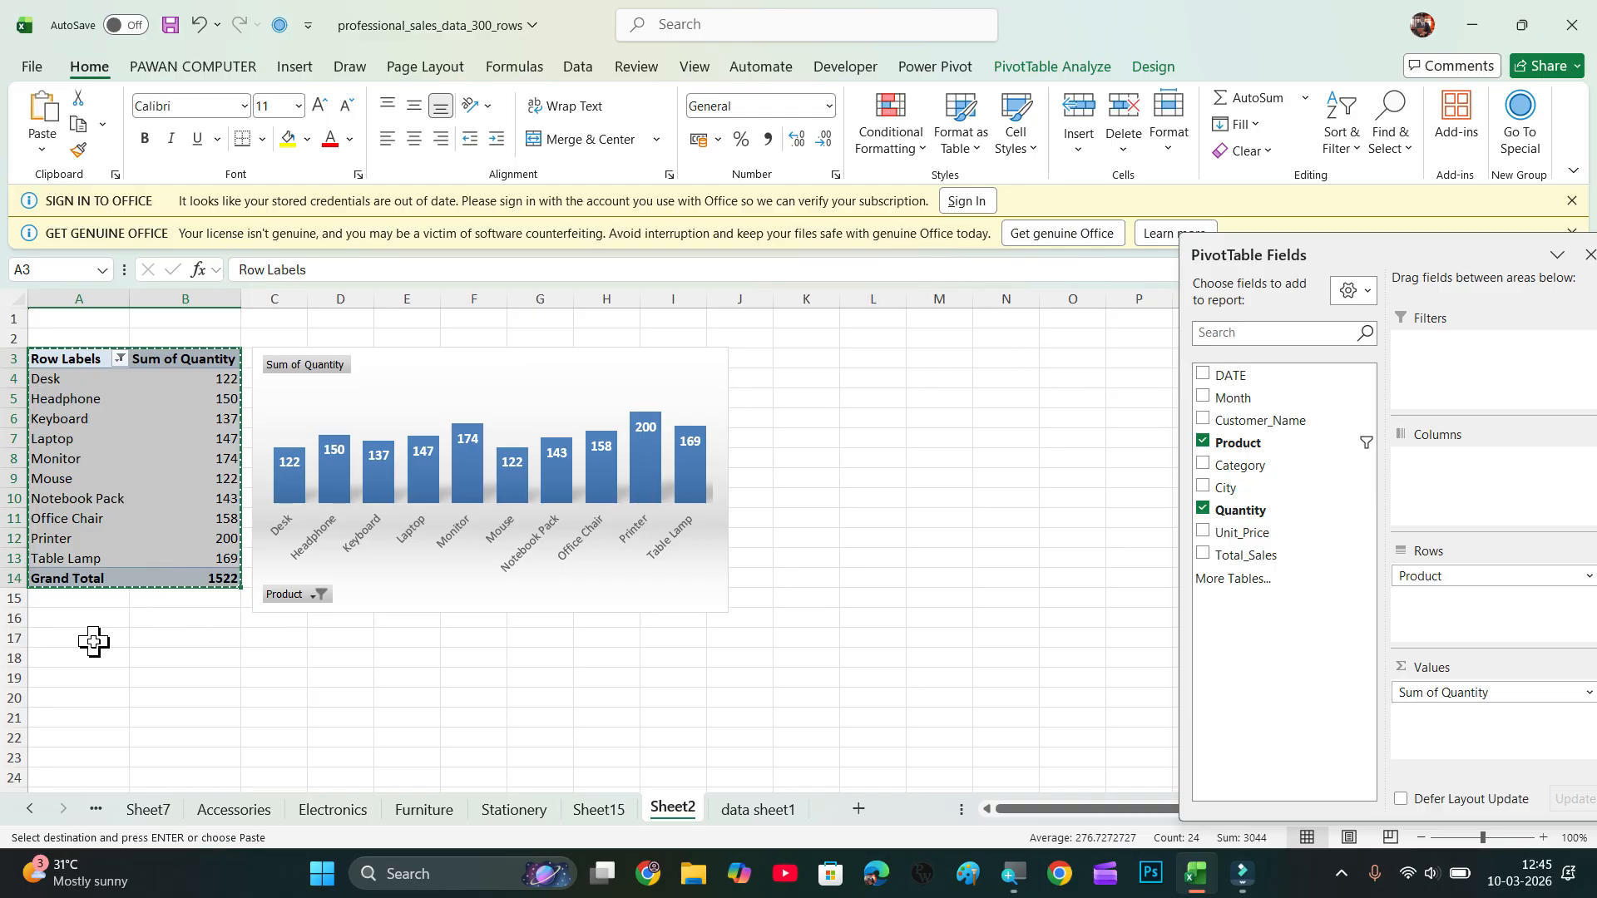
{"action": "left_click", "coordinate": [804, 359]}
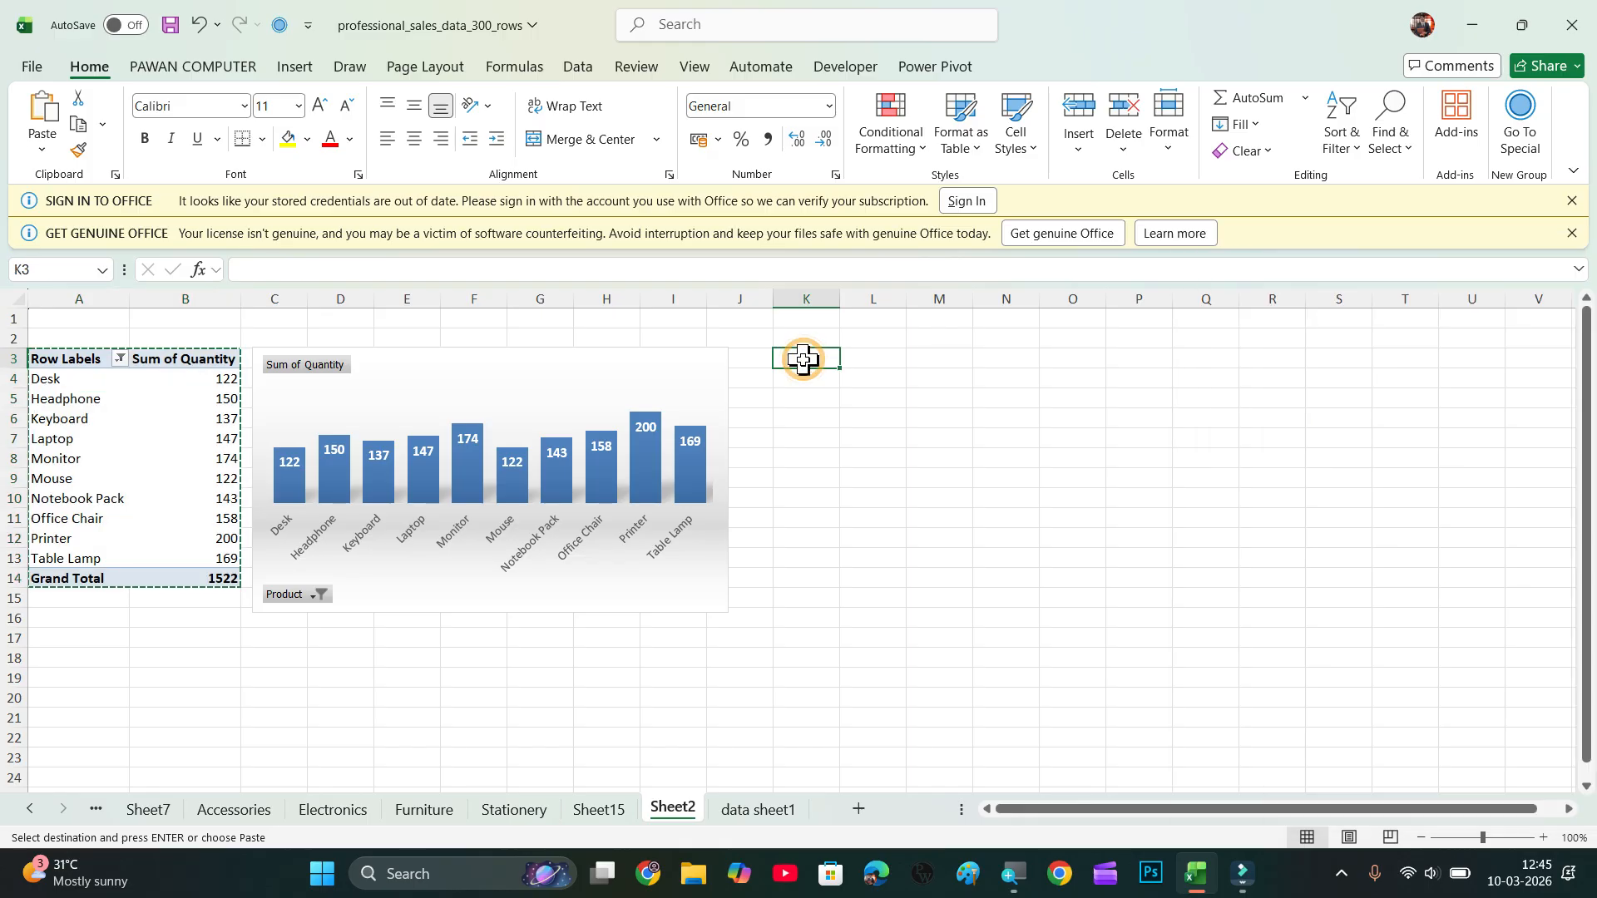
{"action": "key", "text": "ctrl+v"}
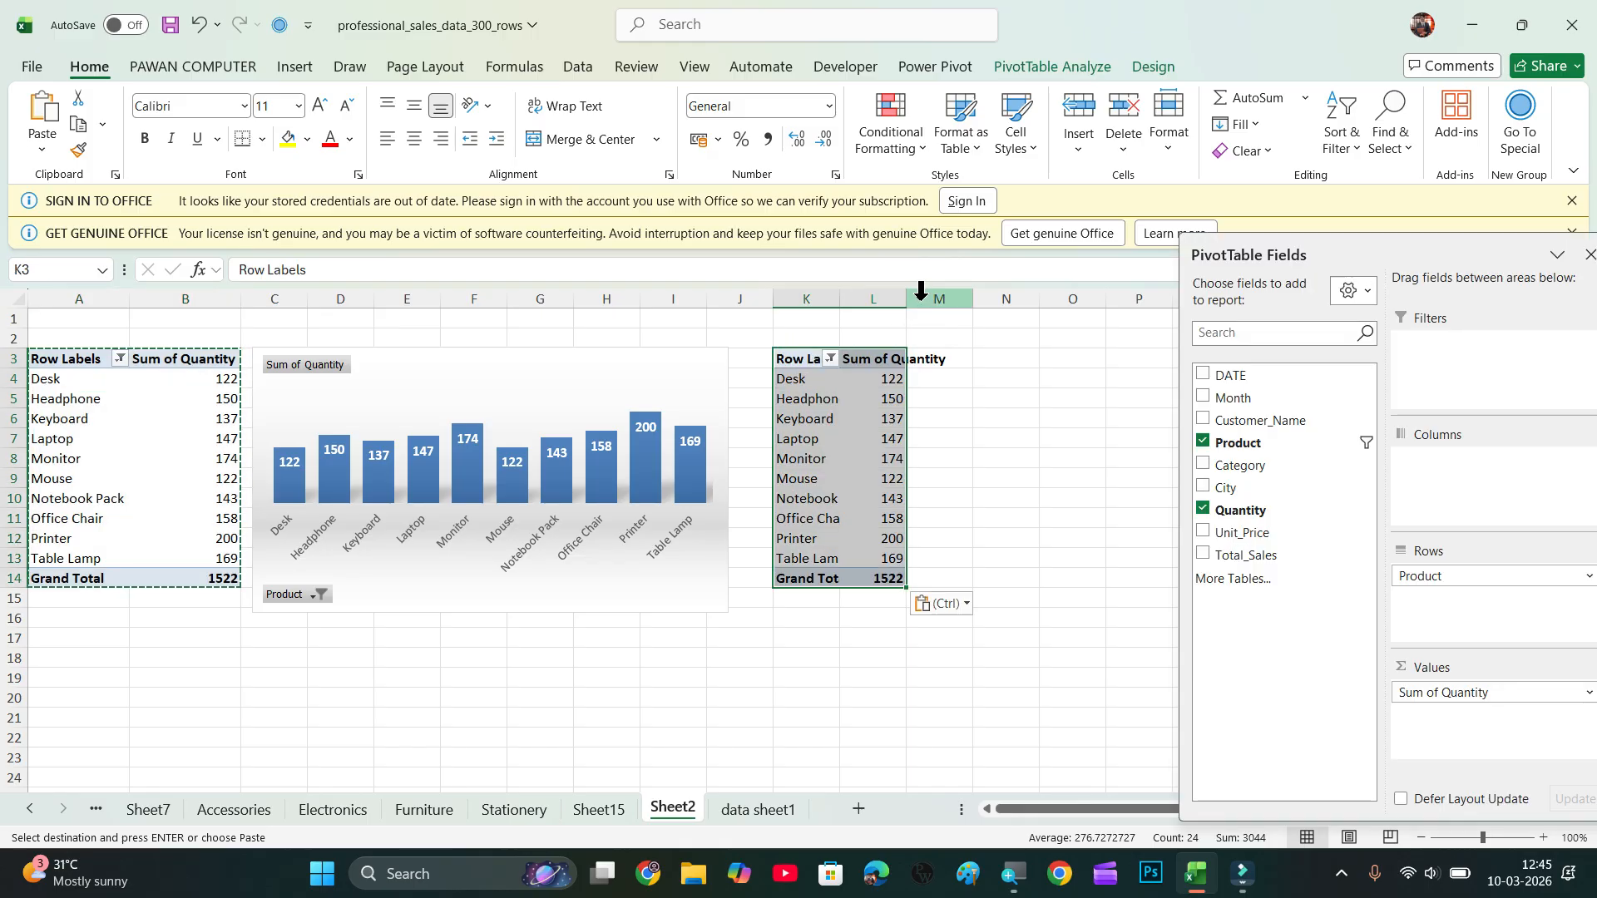
{"action": "double_click", "coordinate": [912, 296]}
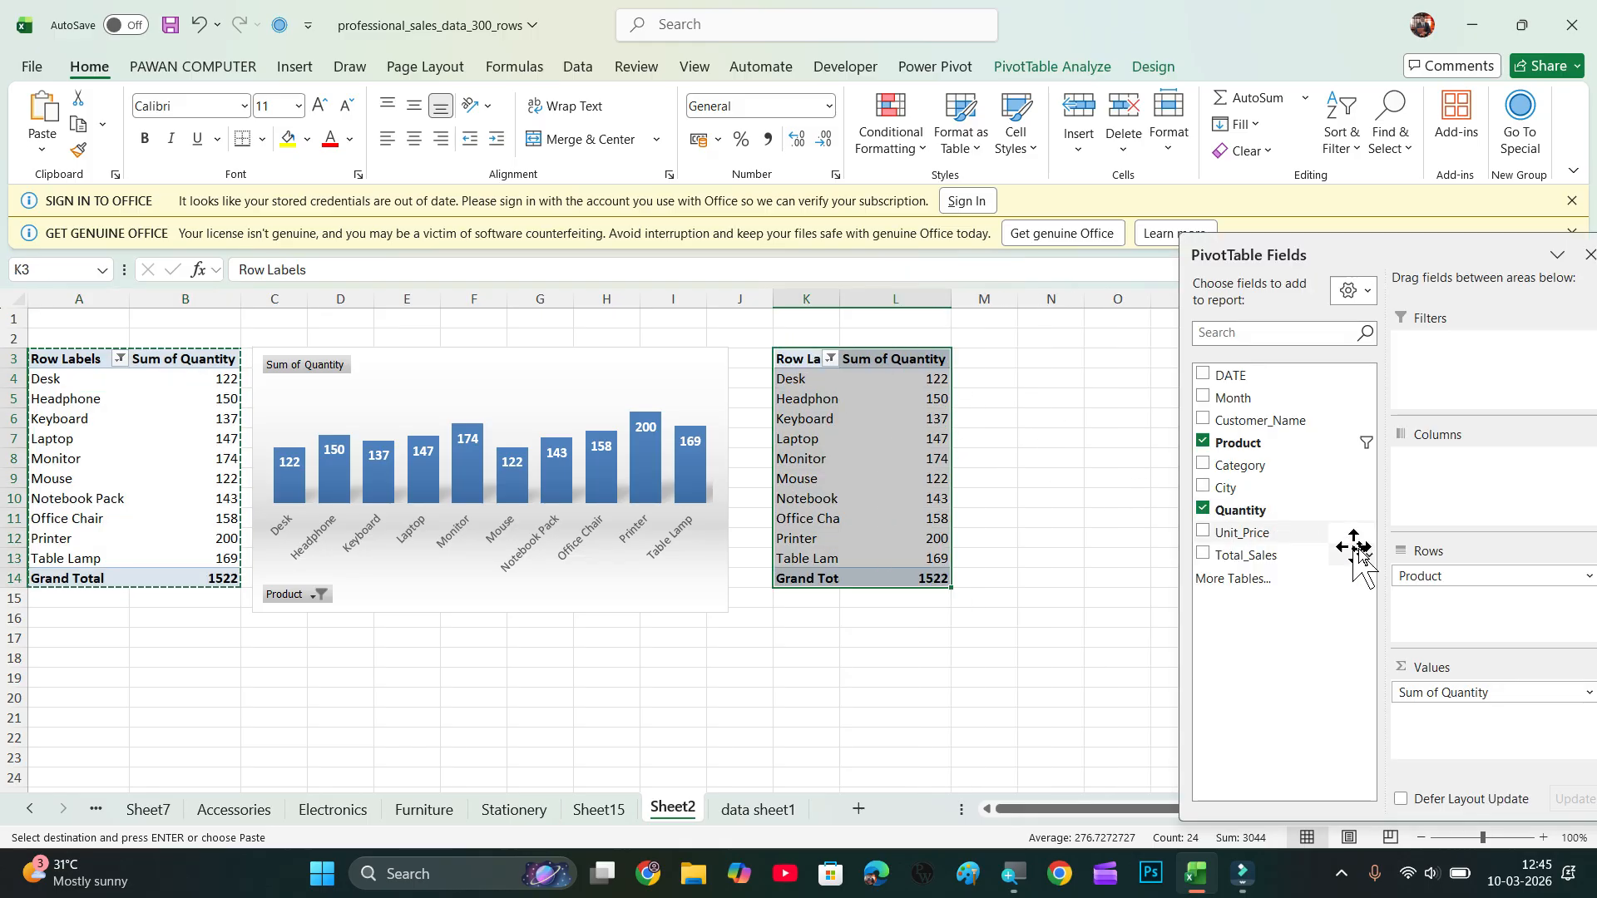
Replace Product with Category as the row field of the copied PivotTable, and swap Category for City.
{"action": "left_click_drag", "start_coordinate": [1441, 577], "coordinate": [1240, 441]}
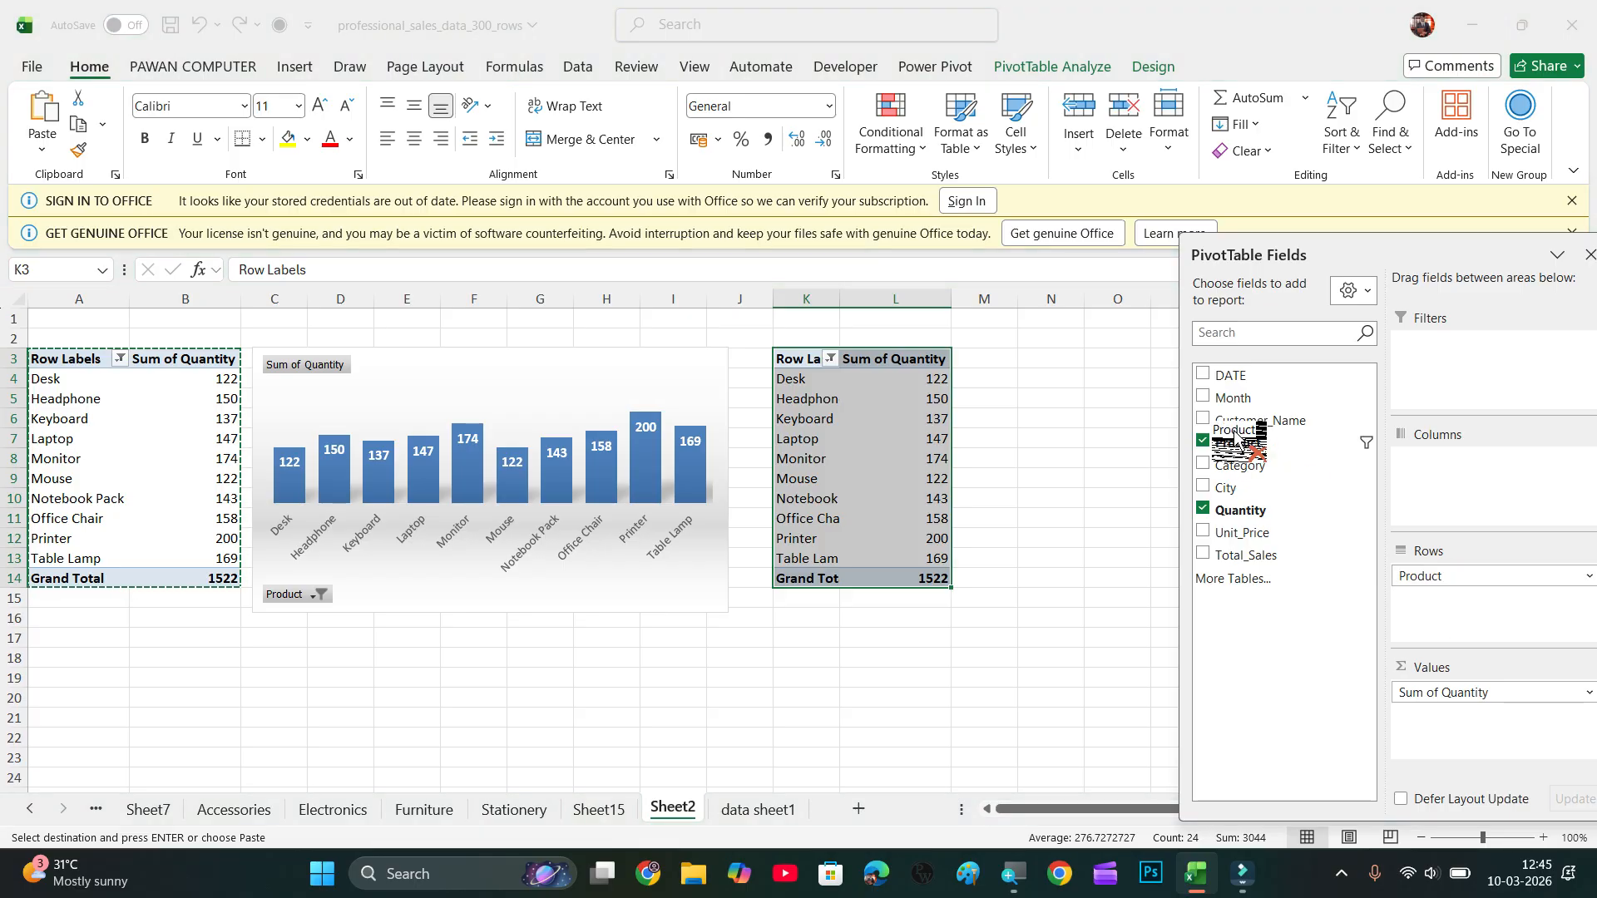
{"action": "left_click_drag", "start_coordinate": [1240, 441], "coordinate": [1243, 446]}
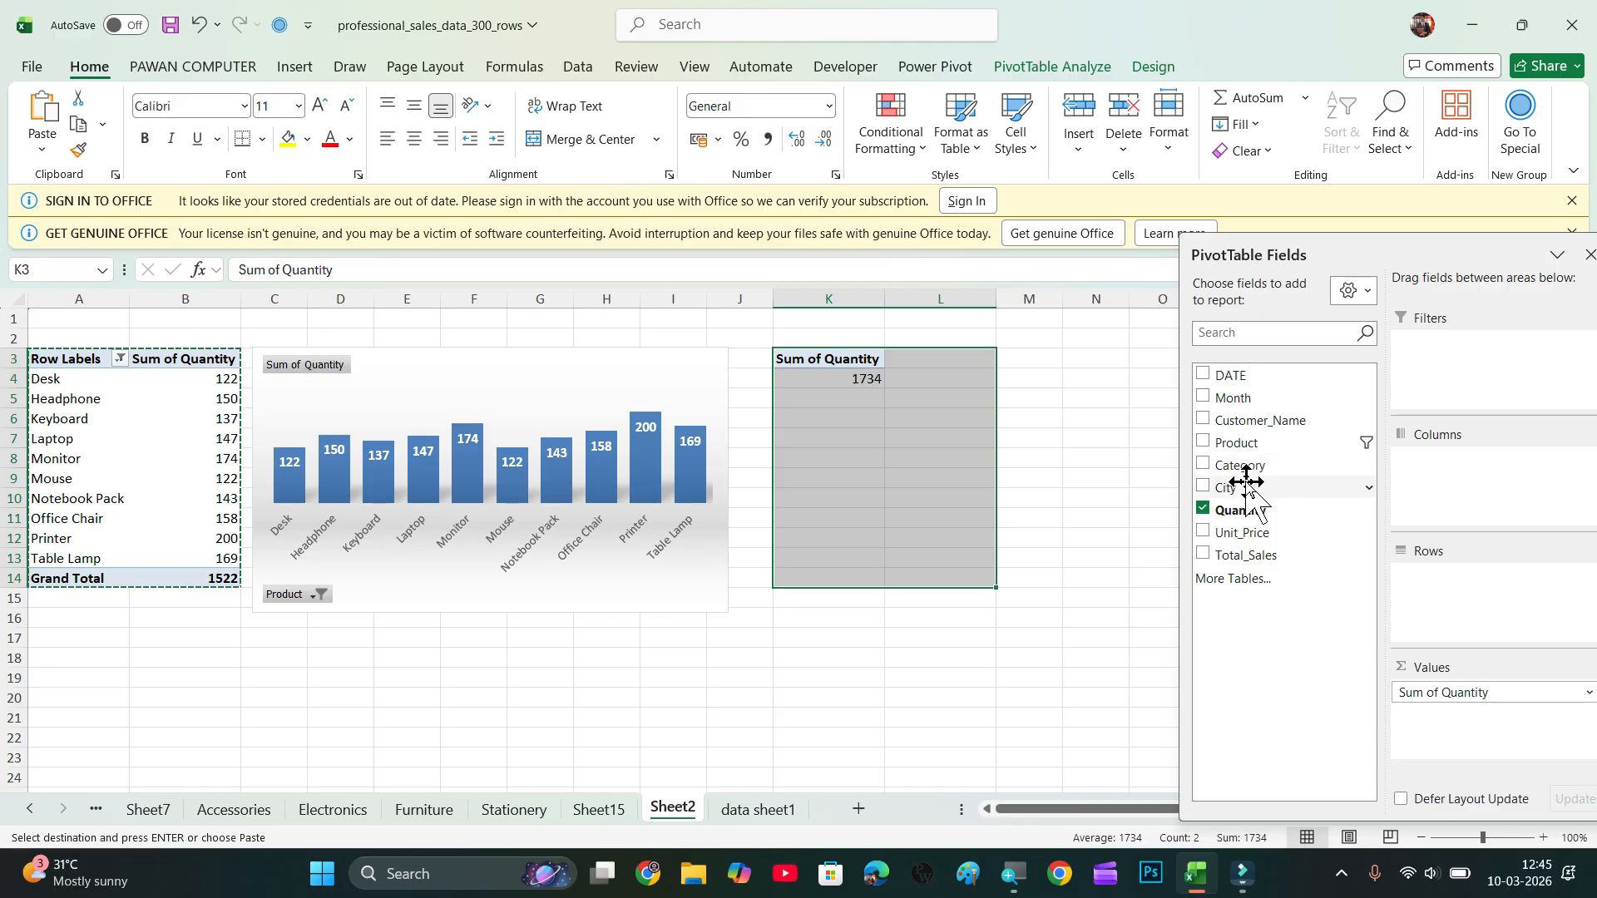
{"action": "left_click_drag", "start_coordinate": [1247, 468], "coordinate": [1462, 620]}
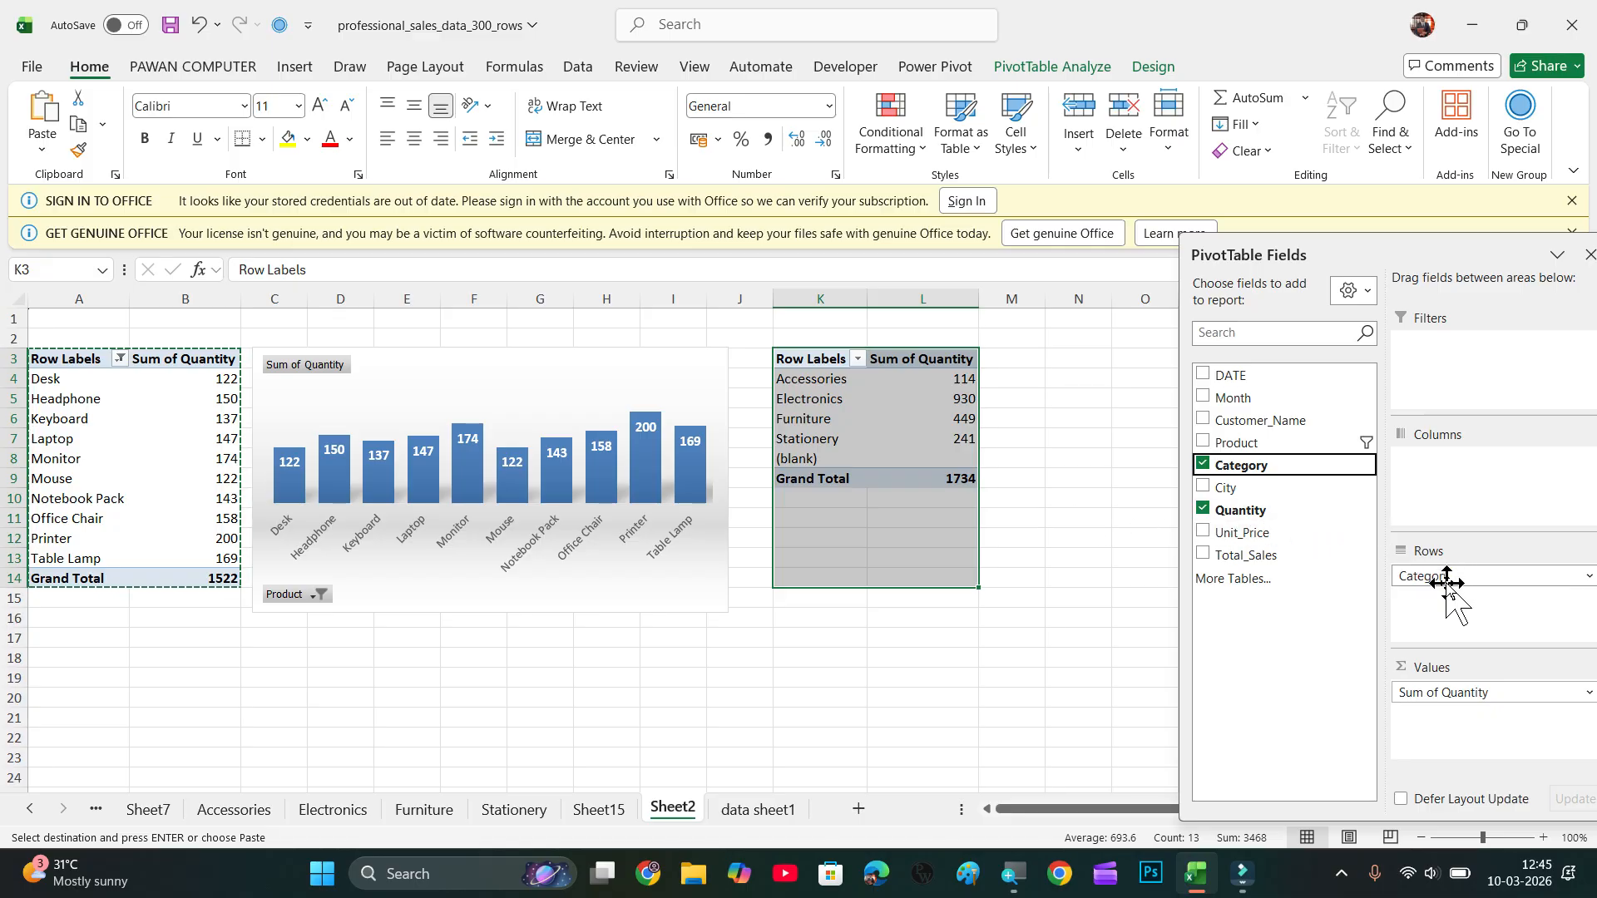
{"action": "mouse_move", "coordinate": [1448, 583]}
{"action": "left_mouse_down"}
{"action": "mouse_move", "coordinate": [1301, 471]}
{"action": "mouse_move", "coordinate": [1256, 459]}
{"action": "mouse_move", "coordinate": [1247, 499]}
{"action": "mouse_move", "coordinate": [1440, 582]}
{"action": "left_mouse_up"}
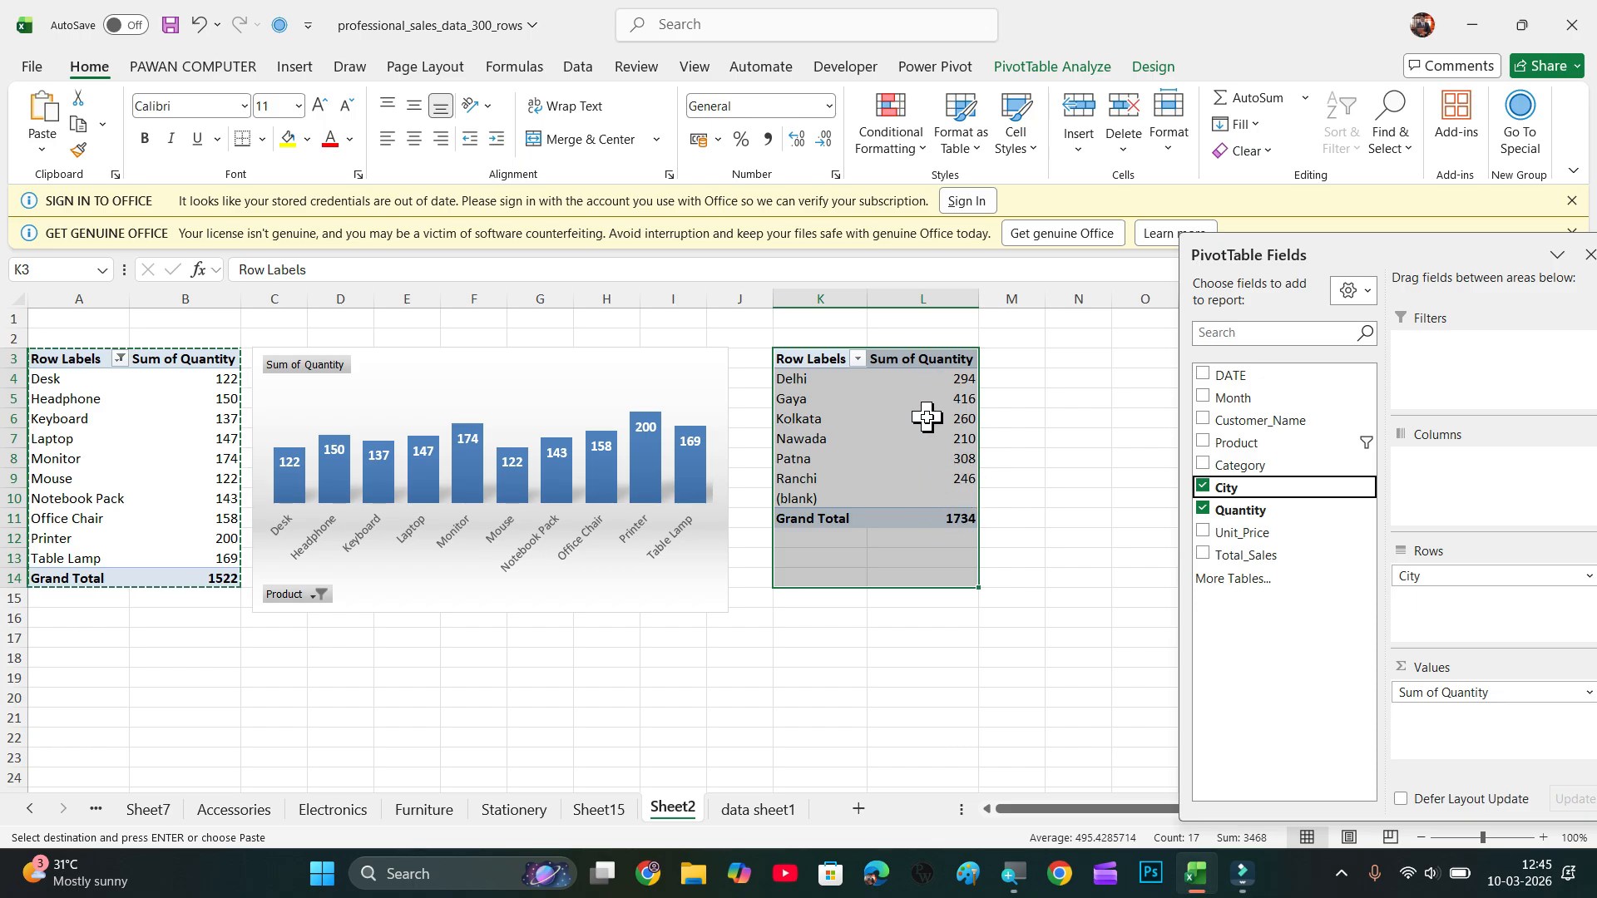
{"action": "left_click", "coordinate": [1117, 517]}
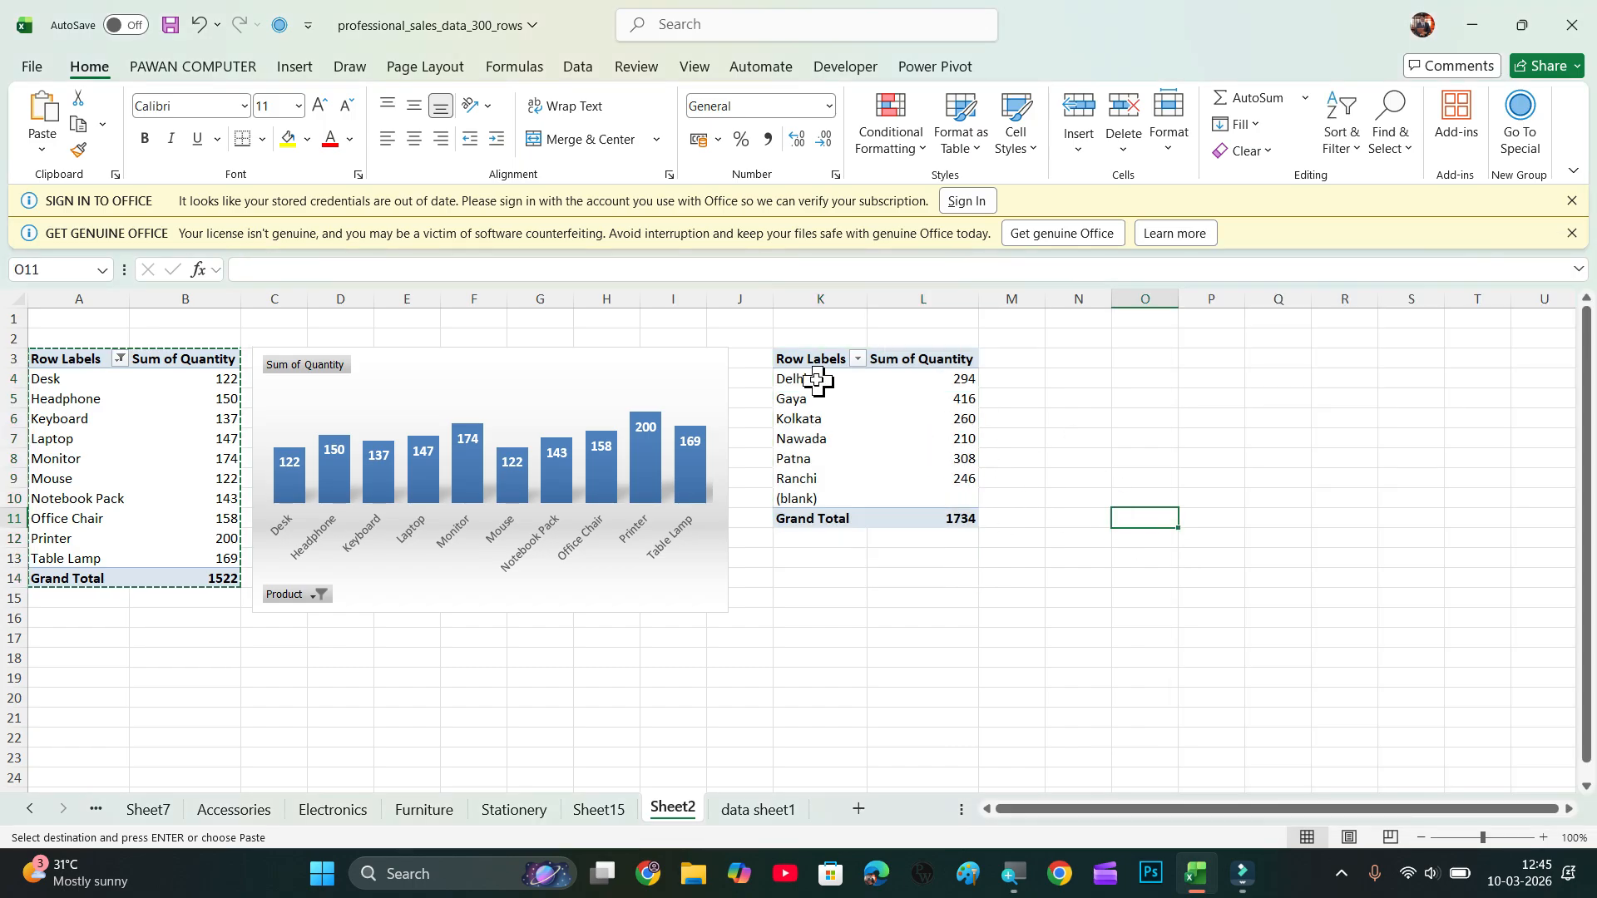
Insert a pie PivotChart based on the city PivotTable in K3:L11.
{"action": "left_click_drag", "start_coordinate": [799, 360], "coordinate": [928, 499]}
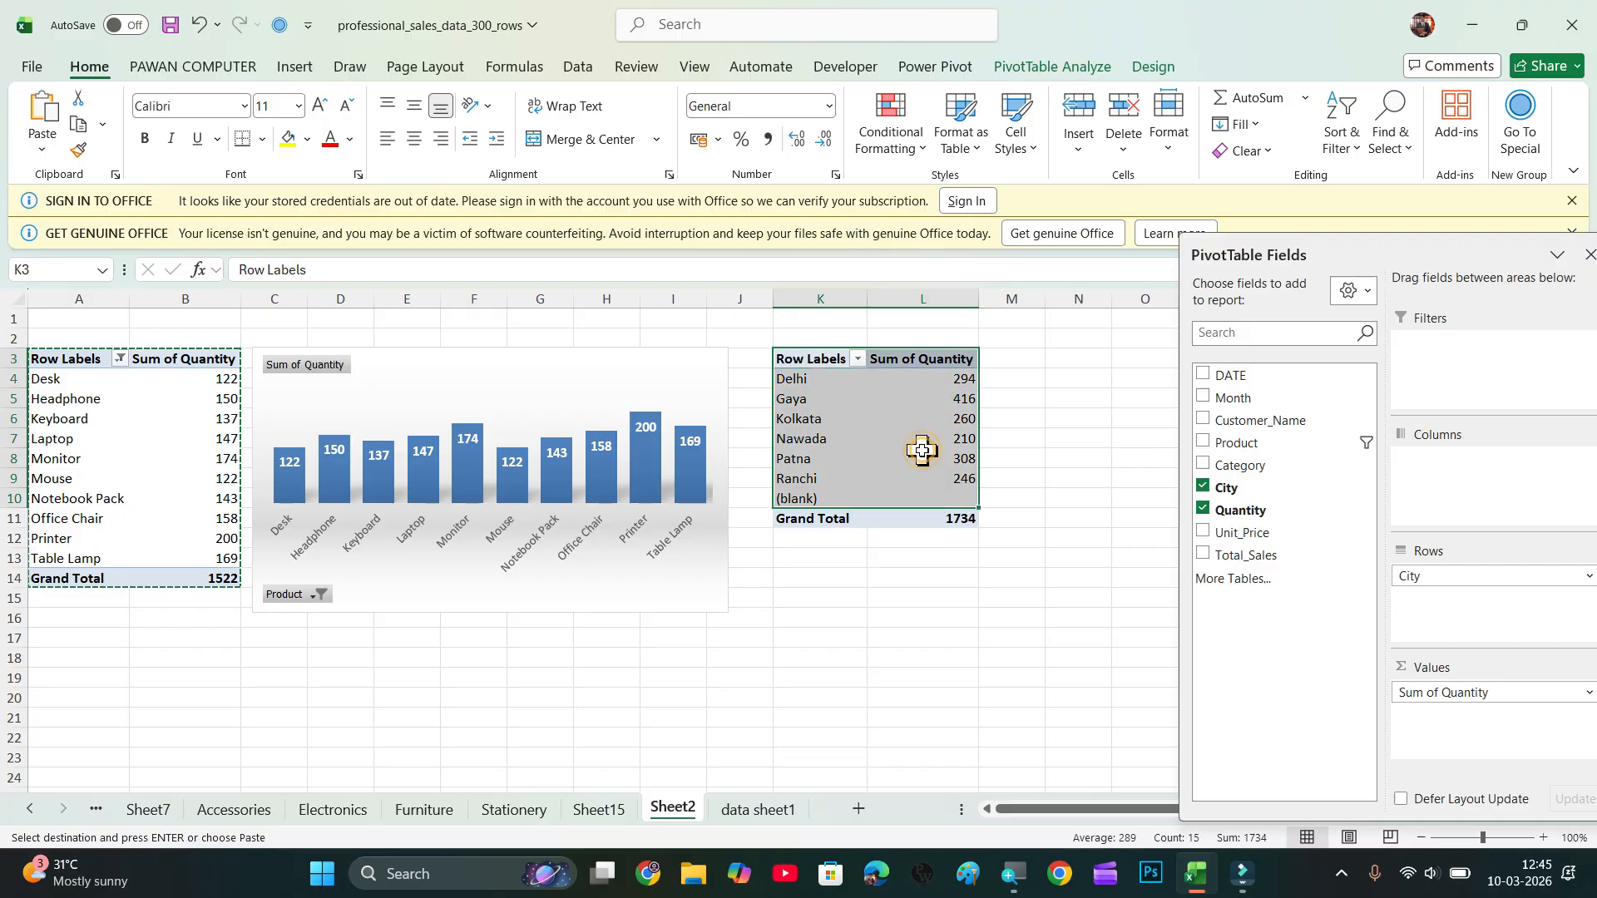
{"action": "left_click", "coordinate": [921, 454]}
{"action": "left_click", "coordinate": [296, 66]}
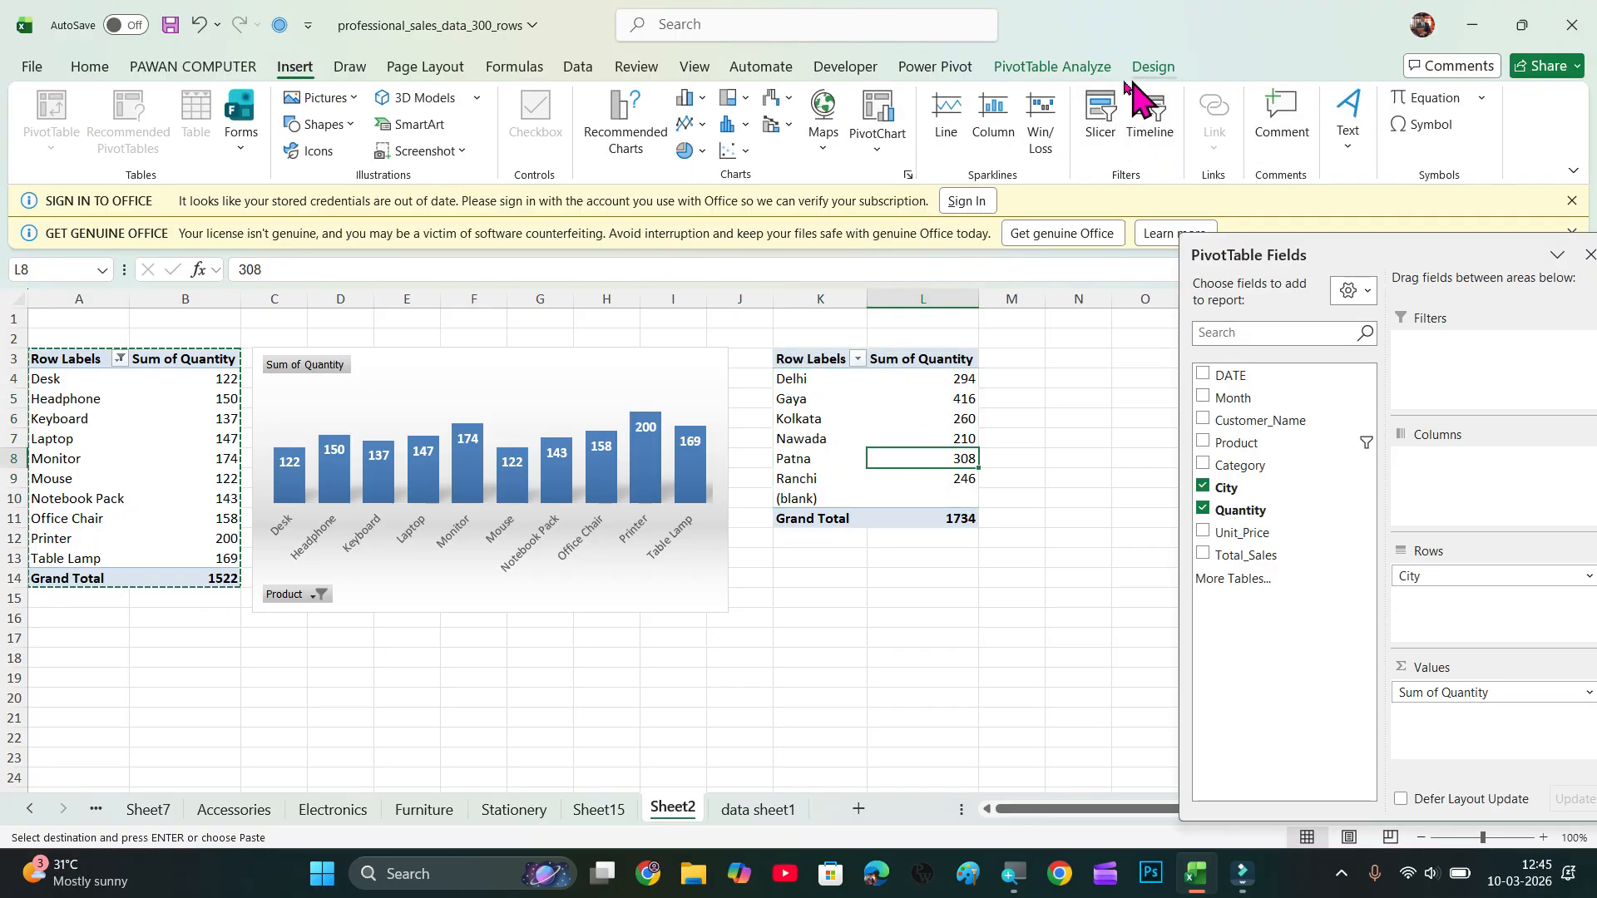
{"action": "left_click", "coordinate": [1090, 71]}
{"action": "left_click", "coordinate": [1216, 129]}
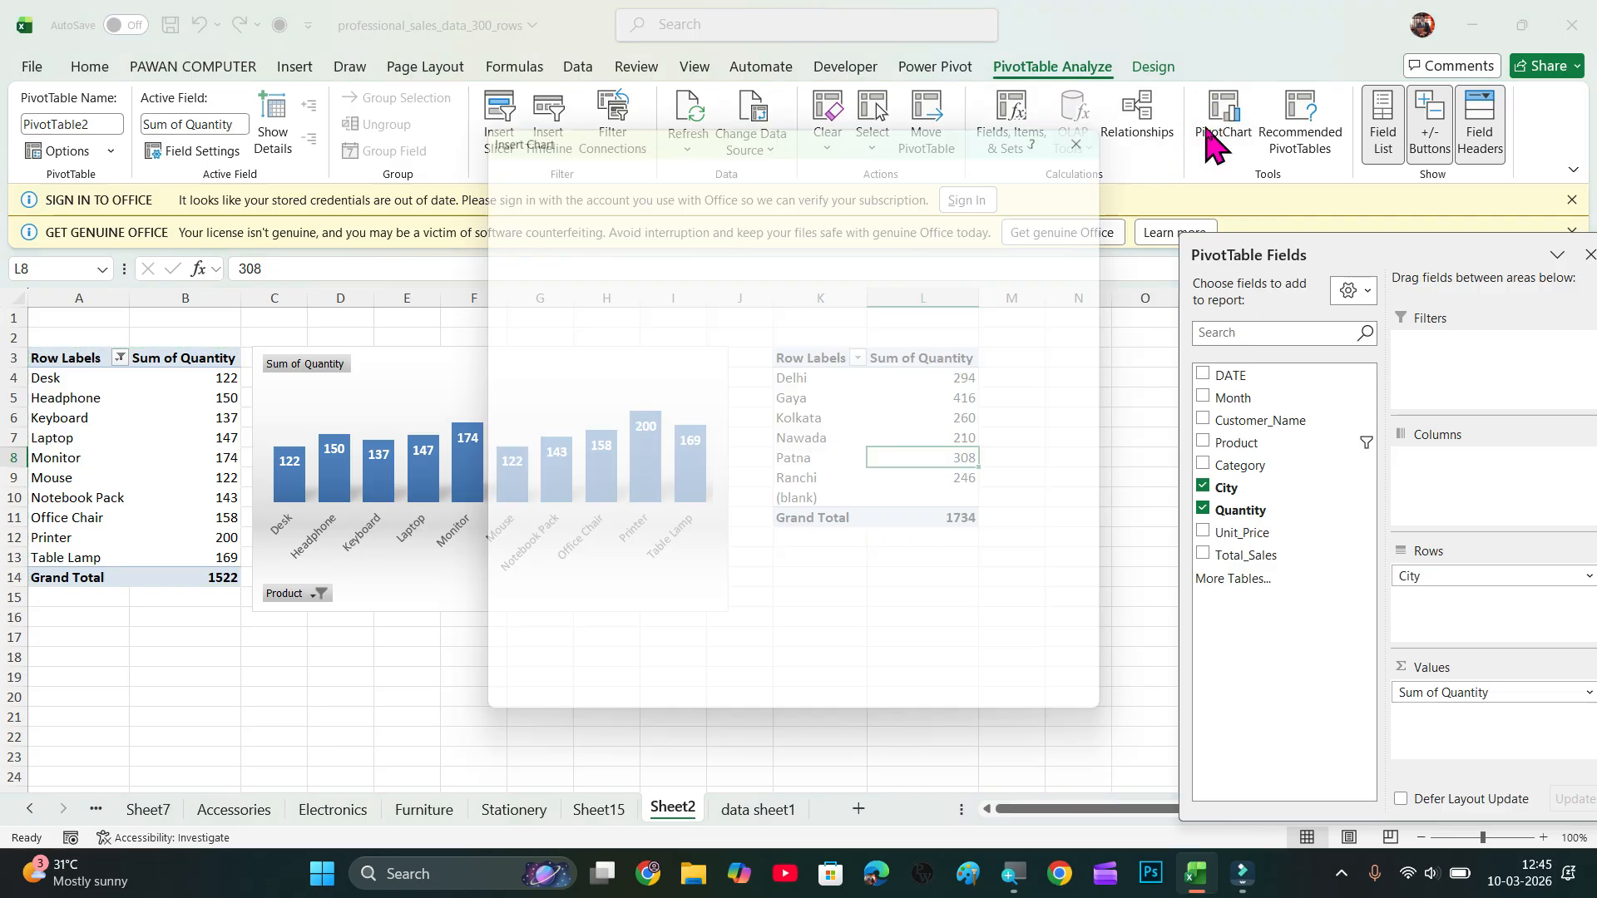
{"action": "left_click", "coordinate": [532, 291]}
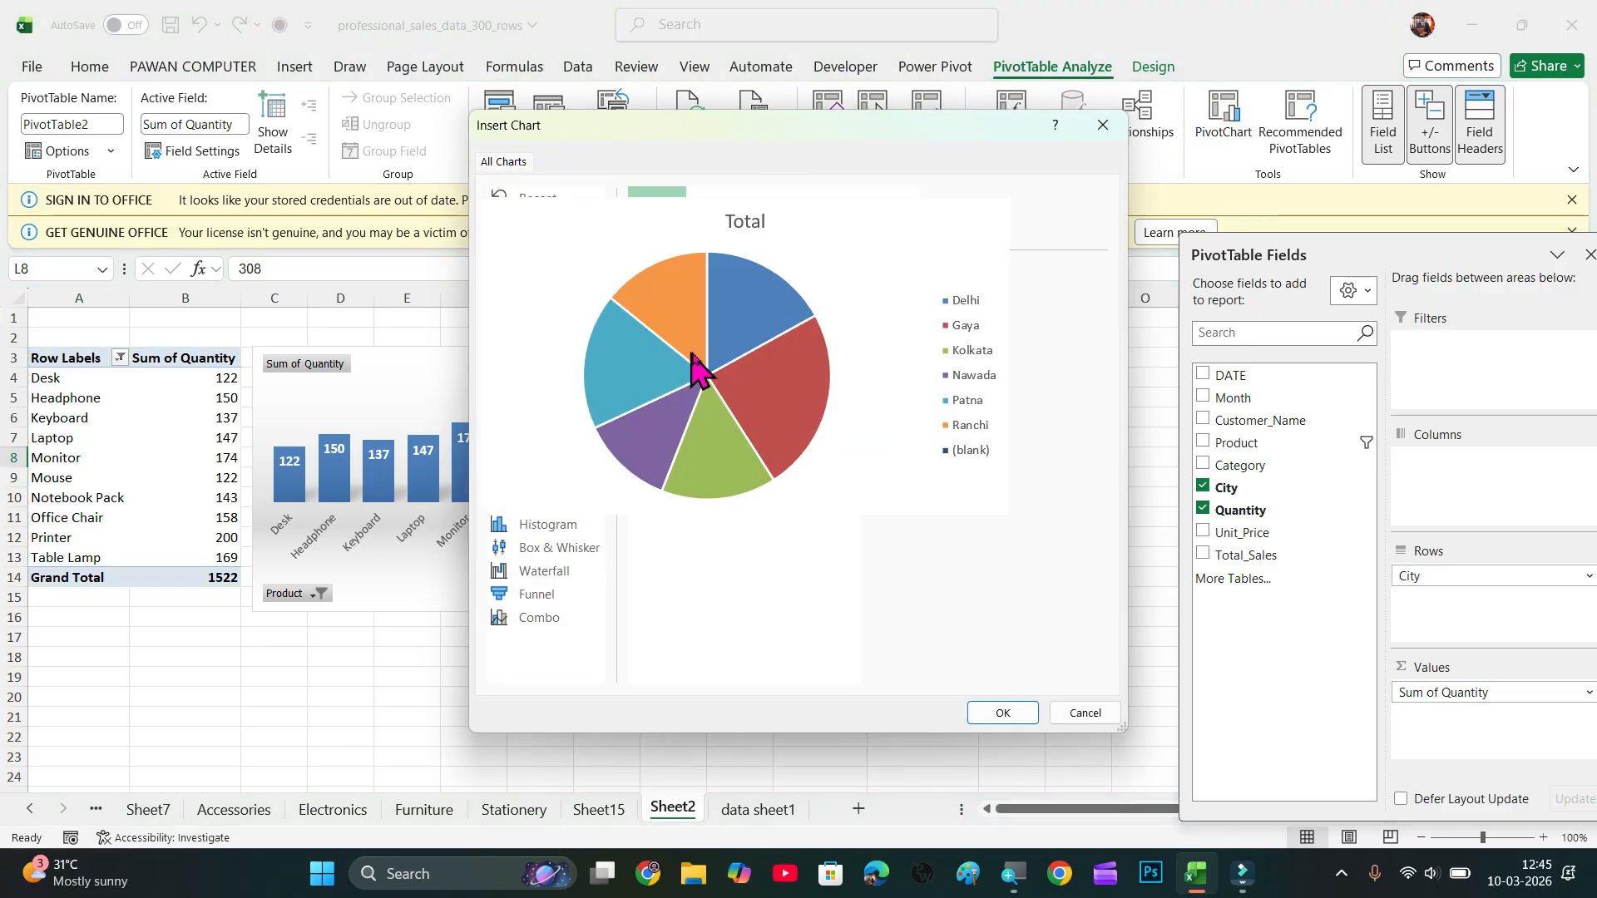
{"action": "left_click", "coordinate": [1012, 714]}
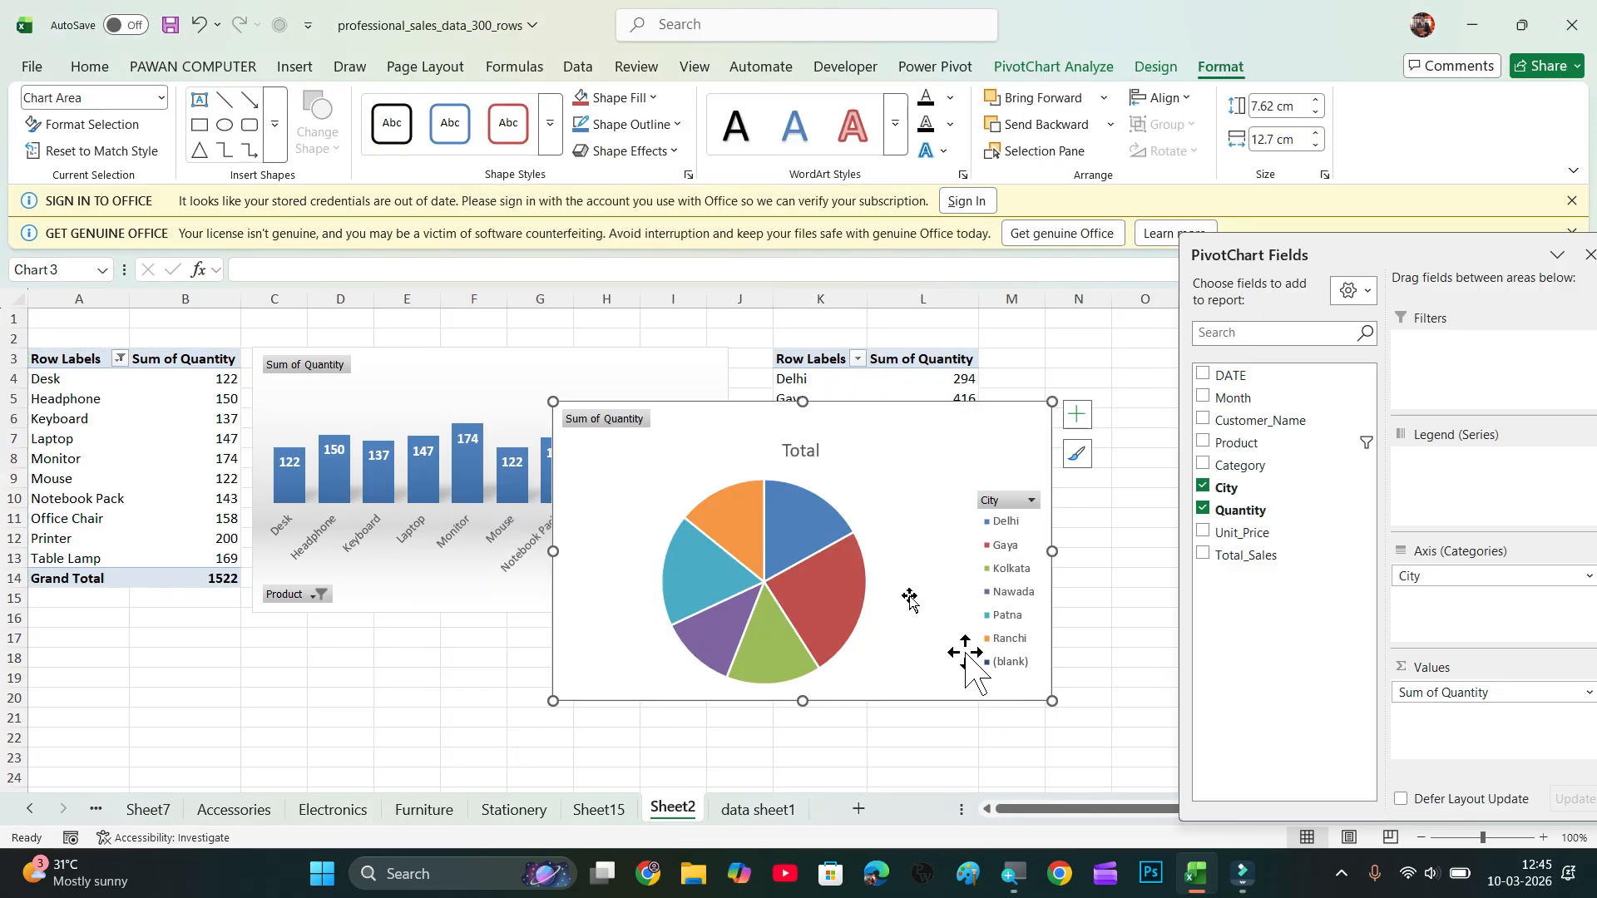
Remove the legend and the Total title from the city pie chart.
{"action": "left_click", "coordinate": [1031, 584]}
{"action": "key", "text": "Delete"}
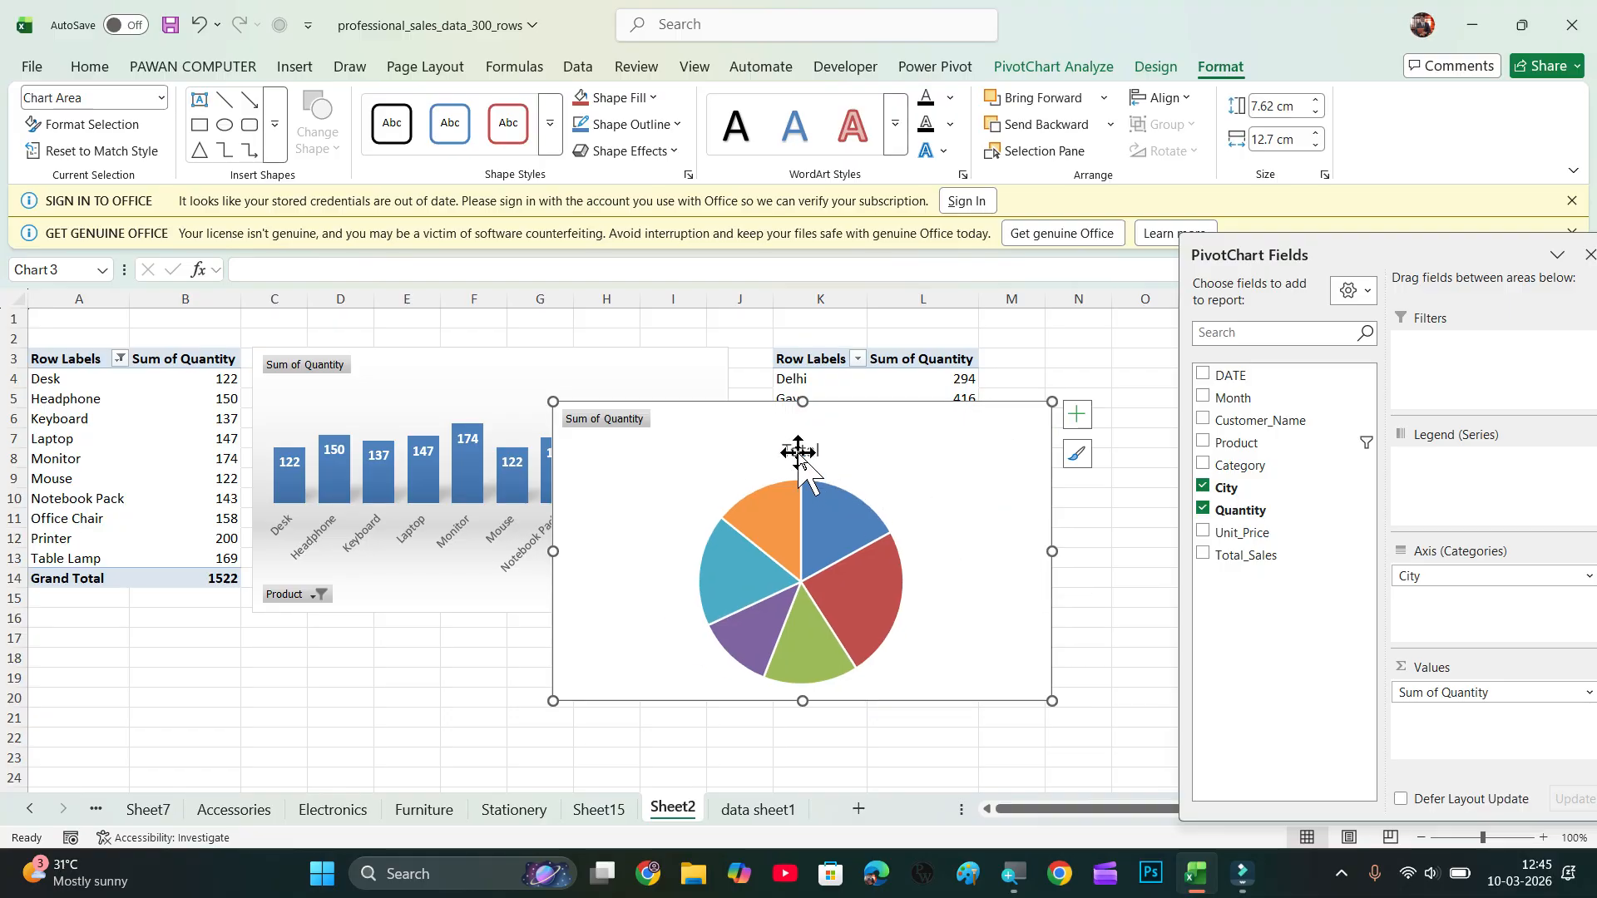
{"action": "left_click", "coordinate": [804, 453]}
{"action": "key", "text": "Delete"}
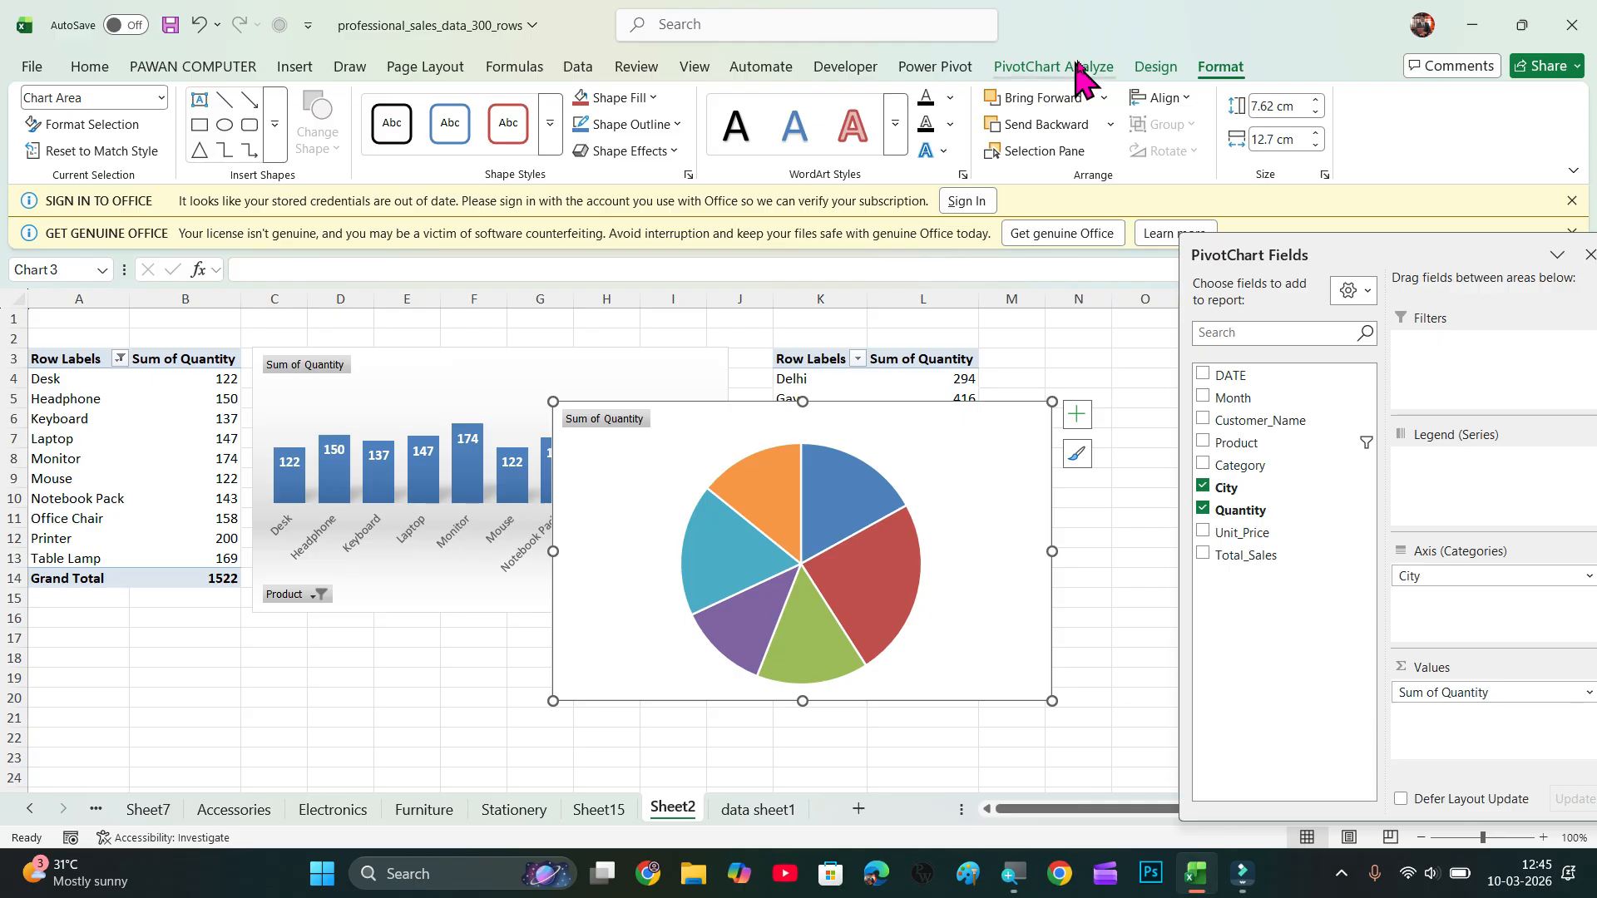
Apply the grey-gradient chart style with dark percentage labels to the pie chart and delete its legend.
{"action": "left_click", "coordinate": [1158, 68]}
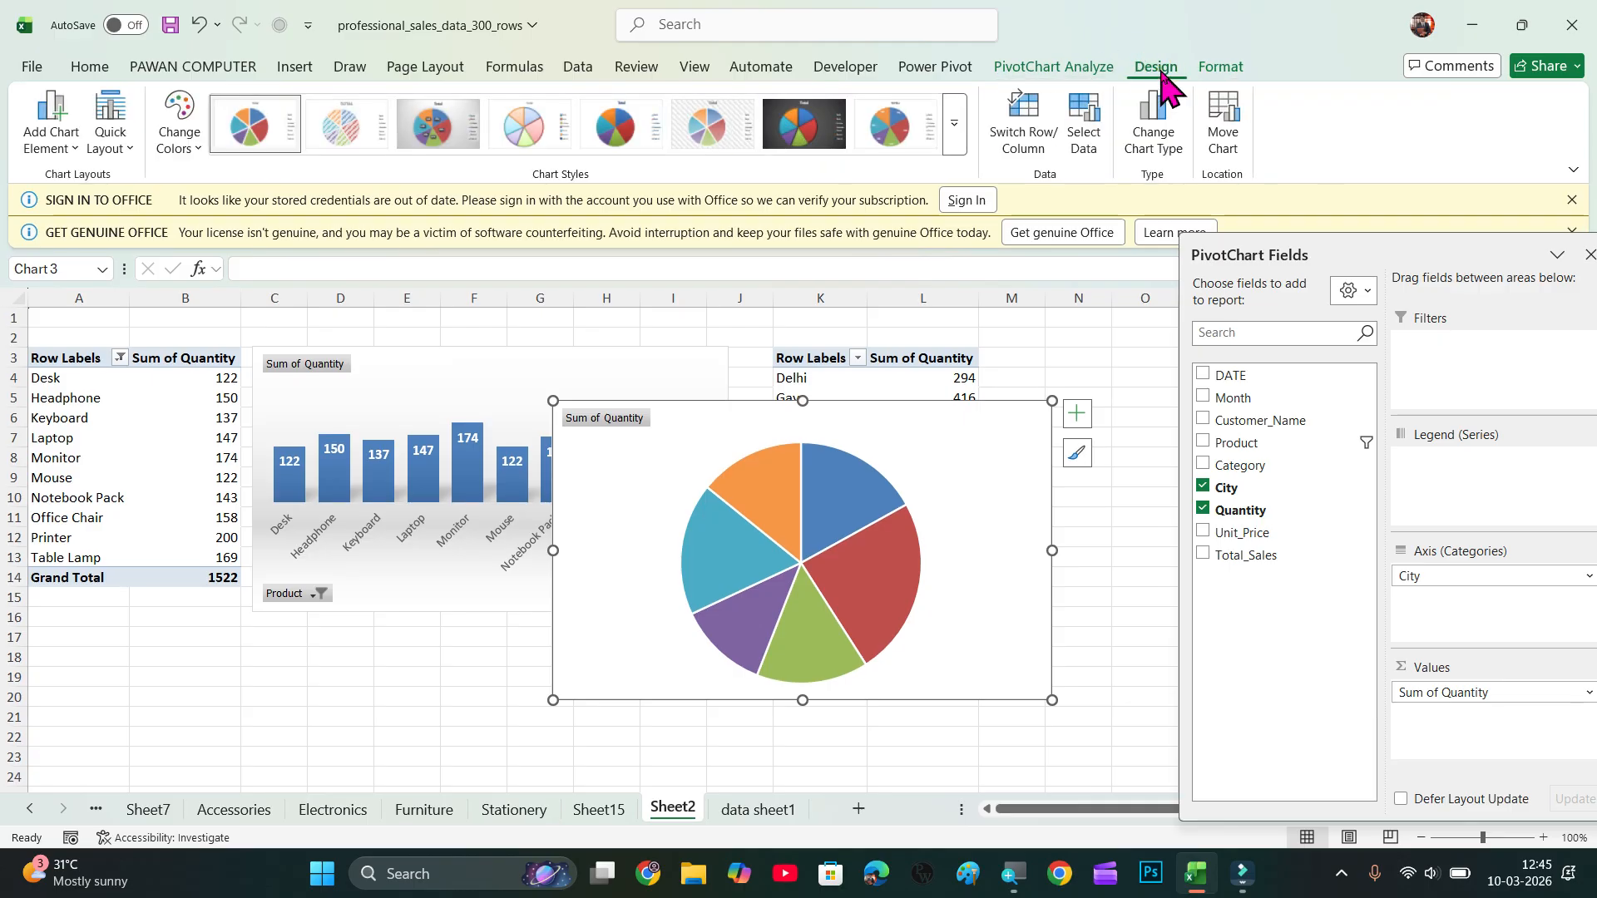
{"action": "left_click", "coordinate": [463, 133]}
{"action": "left_click", "coordinate": [1014, 530]}
{"action": "key", "text": "Delete"}
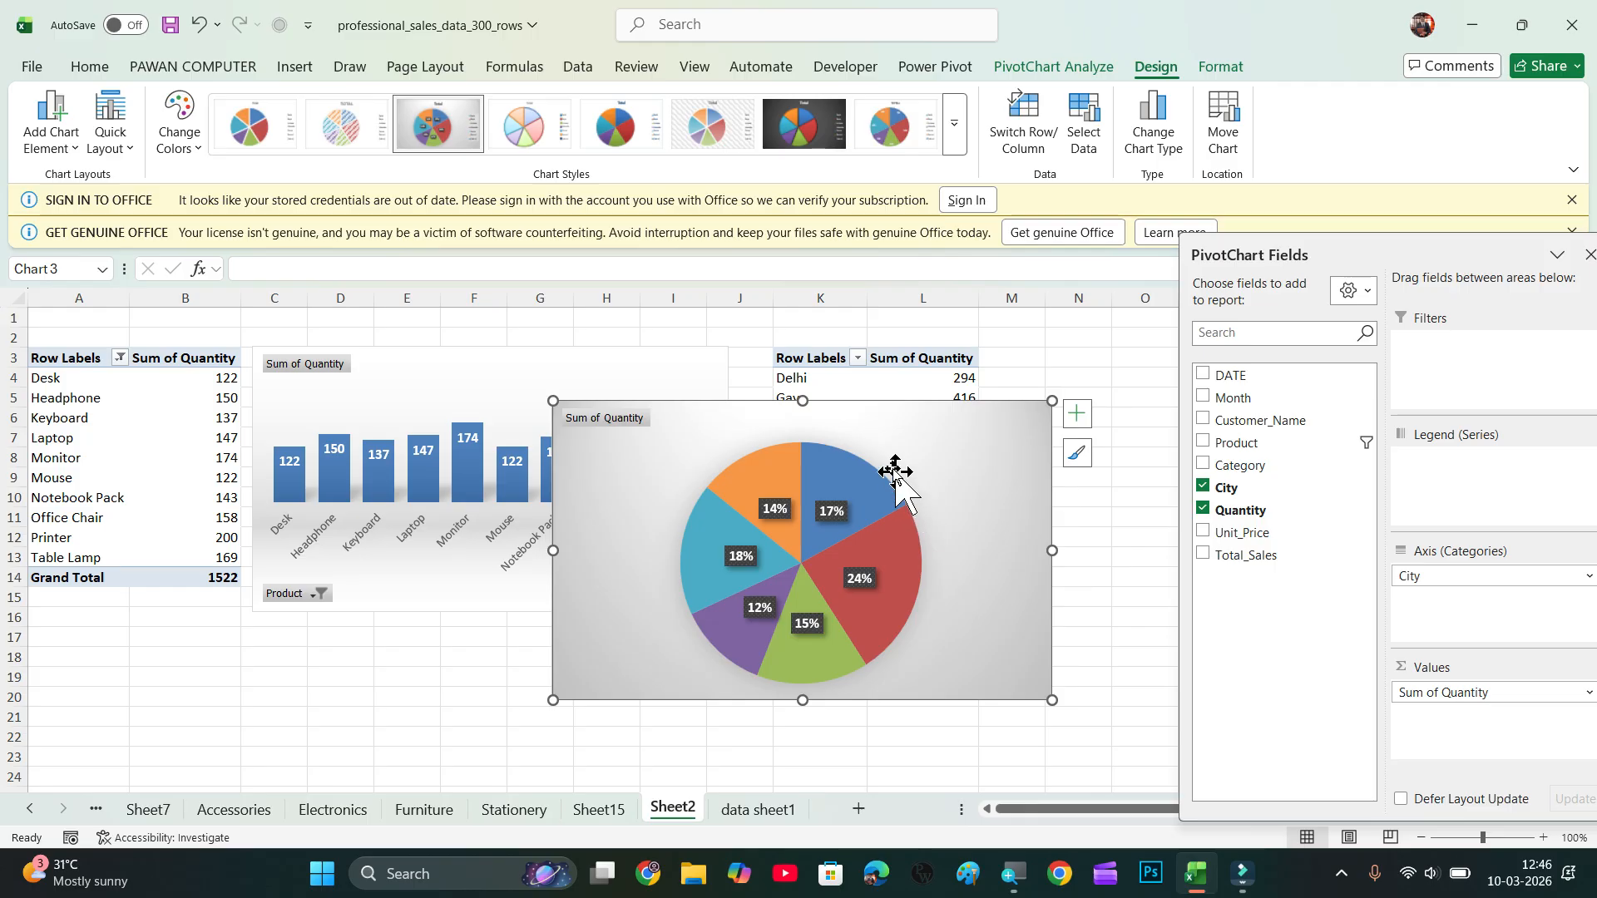
Close the PivotChart Fields pane and place the pie chart beside the city PivotTable, across columns M to T.
{"action": "left_click_drag", "start_coordinate": [866, 407], "coordinate": [557, 619]}
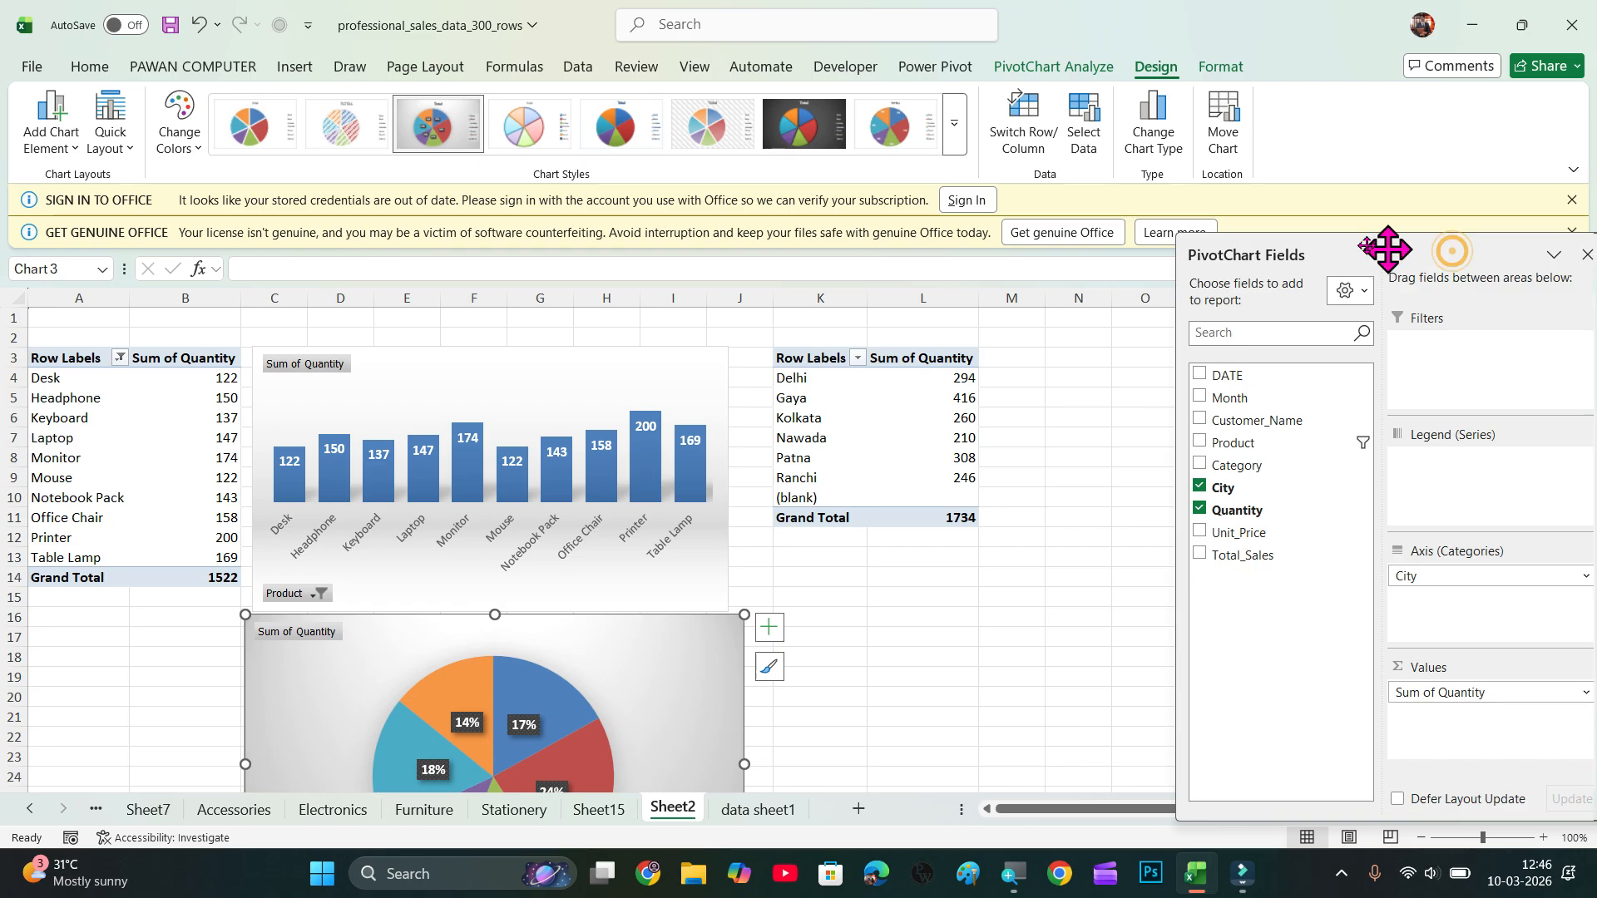
{"action": "left_click_drag", "start_coordinate": [1391, 250], "coordinate": [1178, 159]}
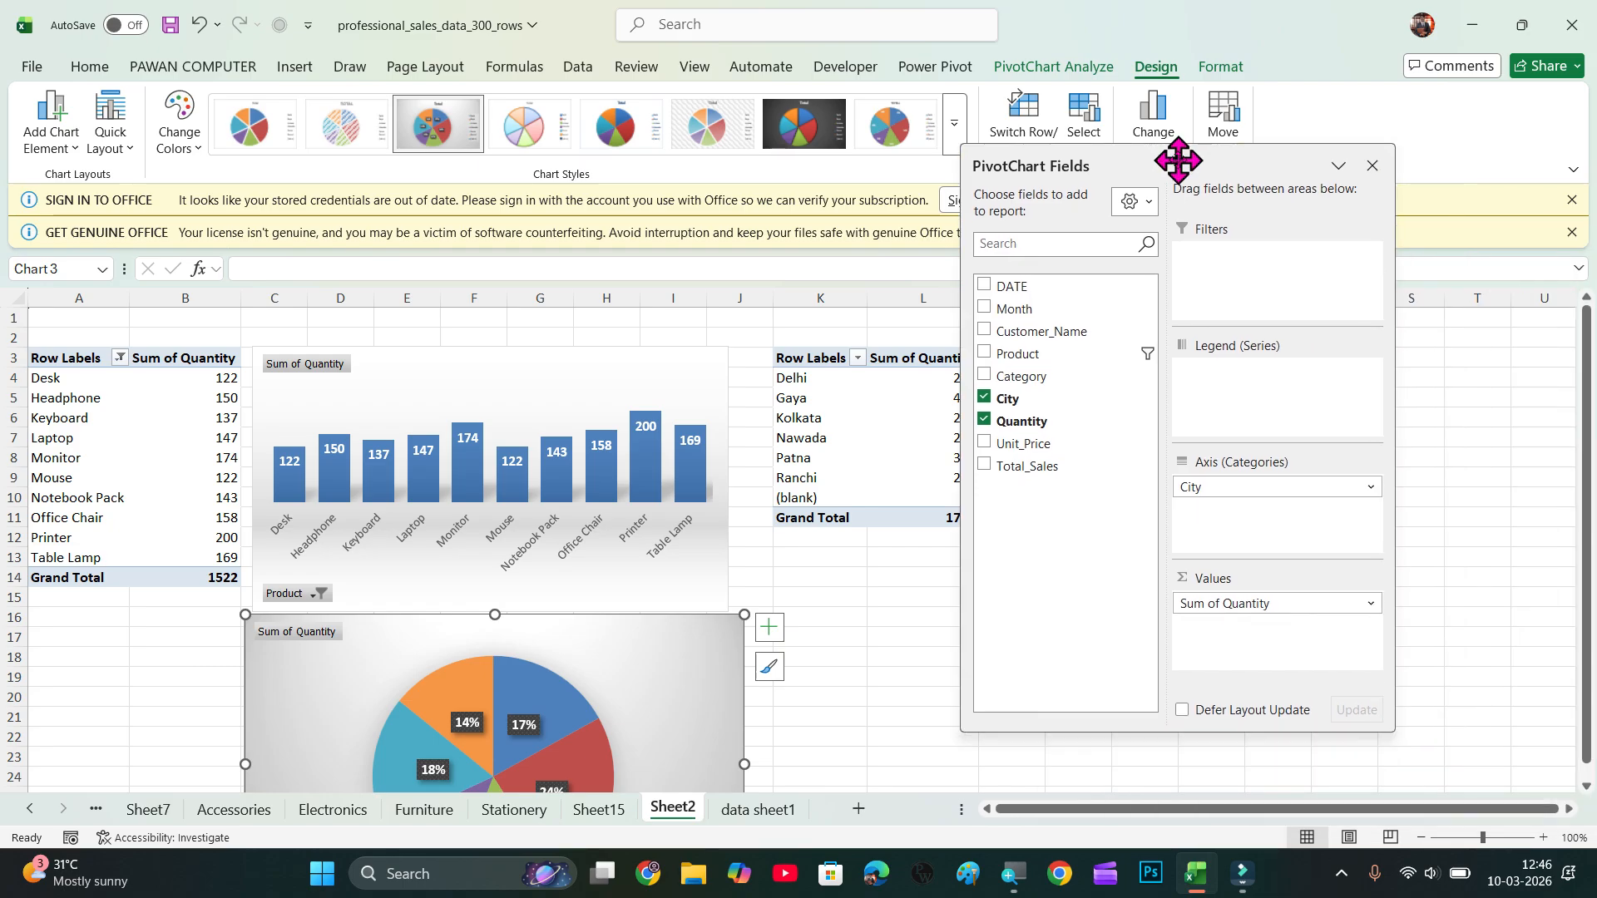
{"action": "left_click", "coordinate": [1373, 165]}
{"action": "left_click_drag", "start_coordinate": [623, 645], "coordinate": [1387, 358]}
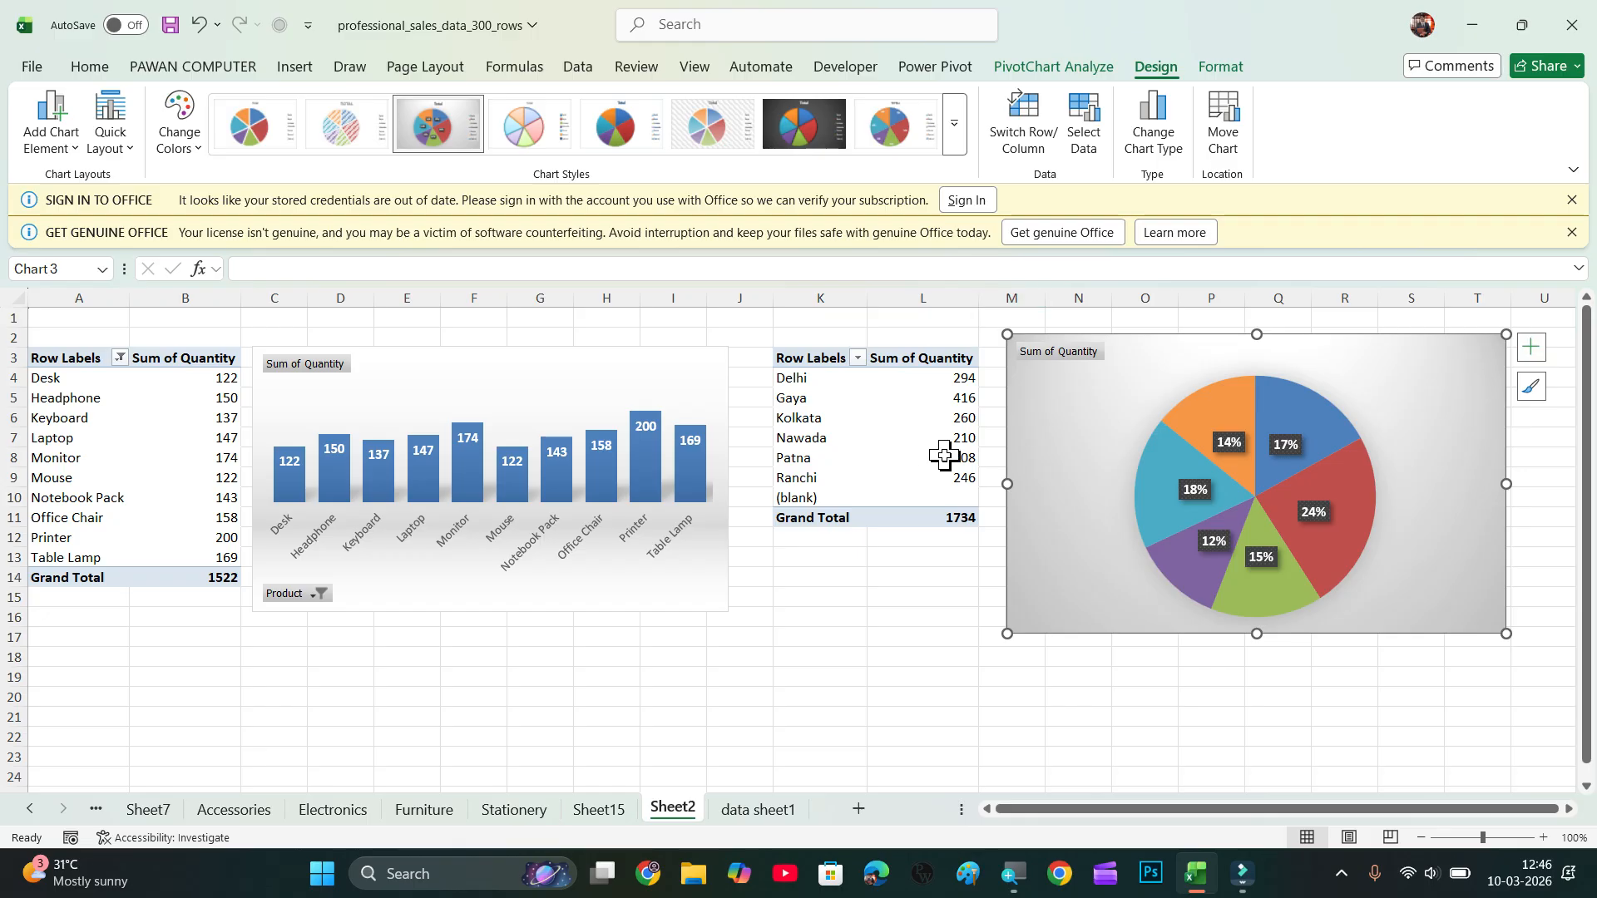
Insert a Category slicer for the product PivotTable and place it over the column chart.
{"action": "left_click", "coordinate": [133, 422]}
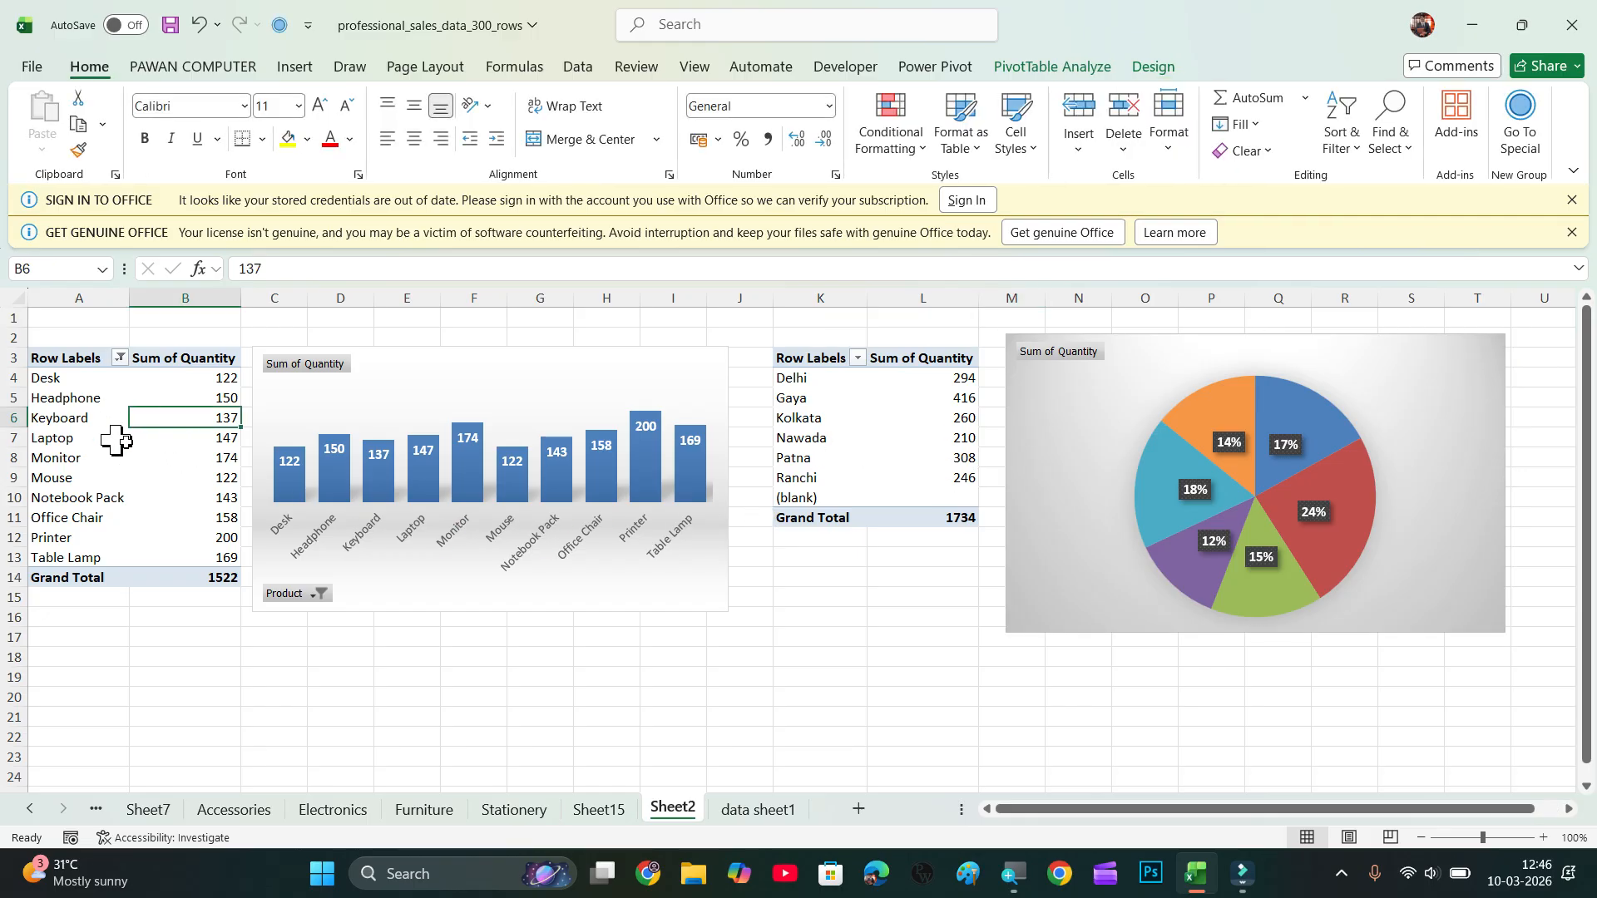
{"action": "left_click", "coordinate": [1019, 70]}
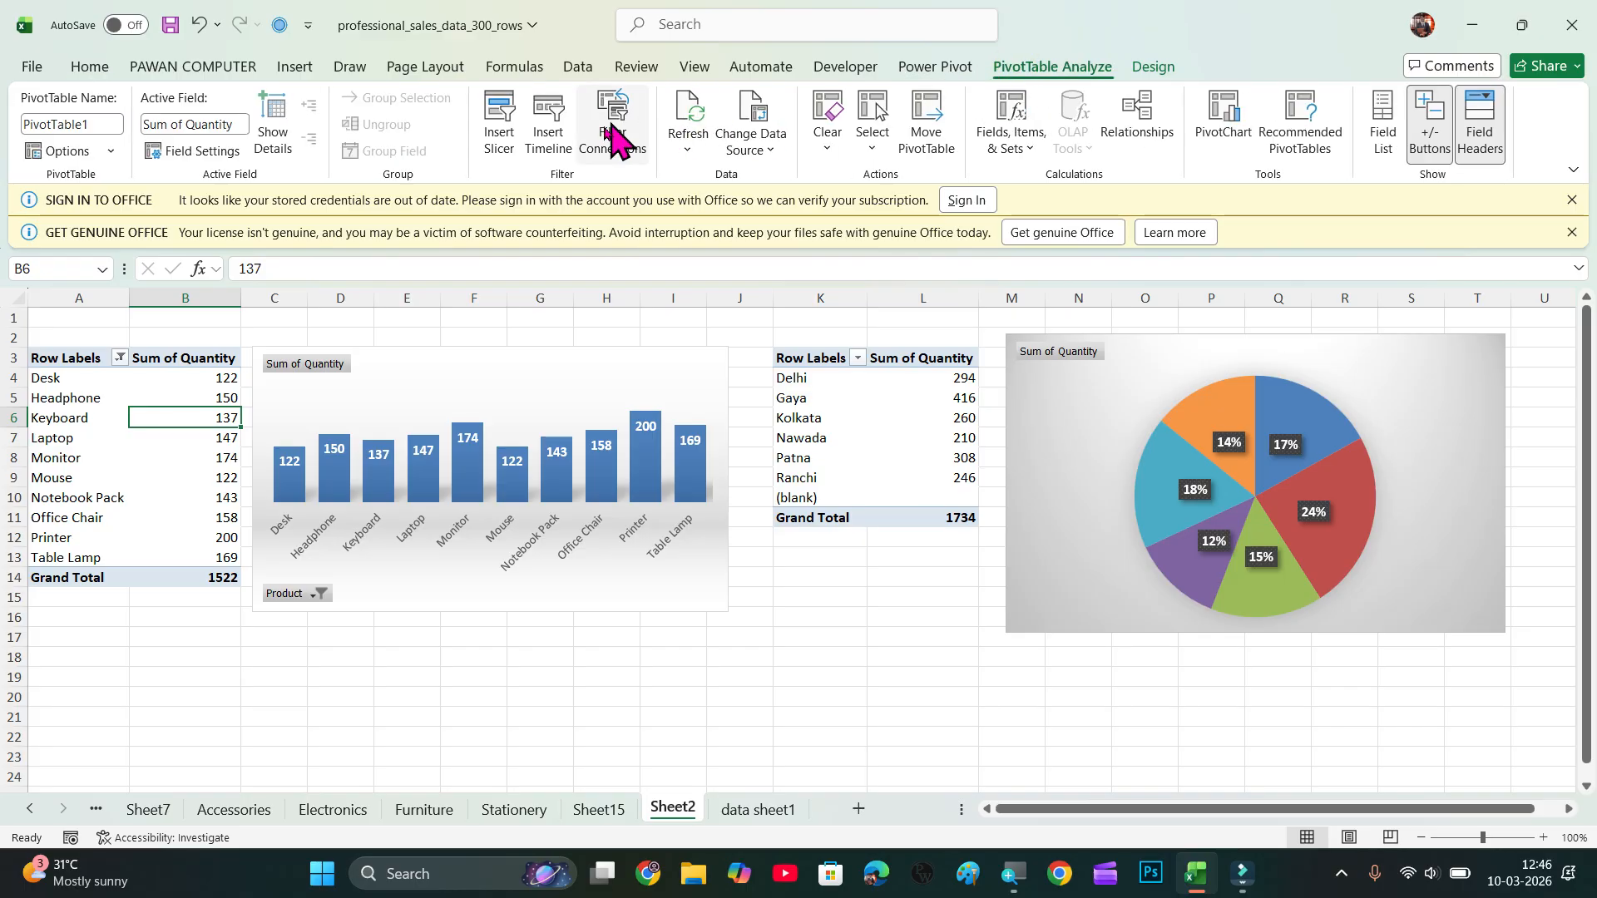
{"action": "left_click", "coordinate": [500, 125]}
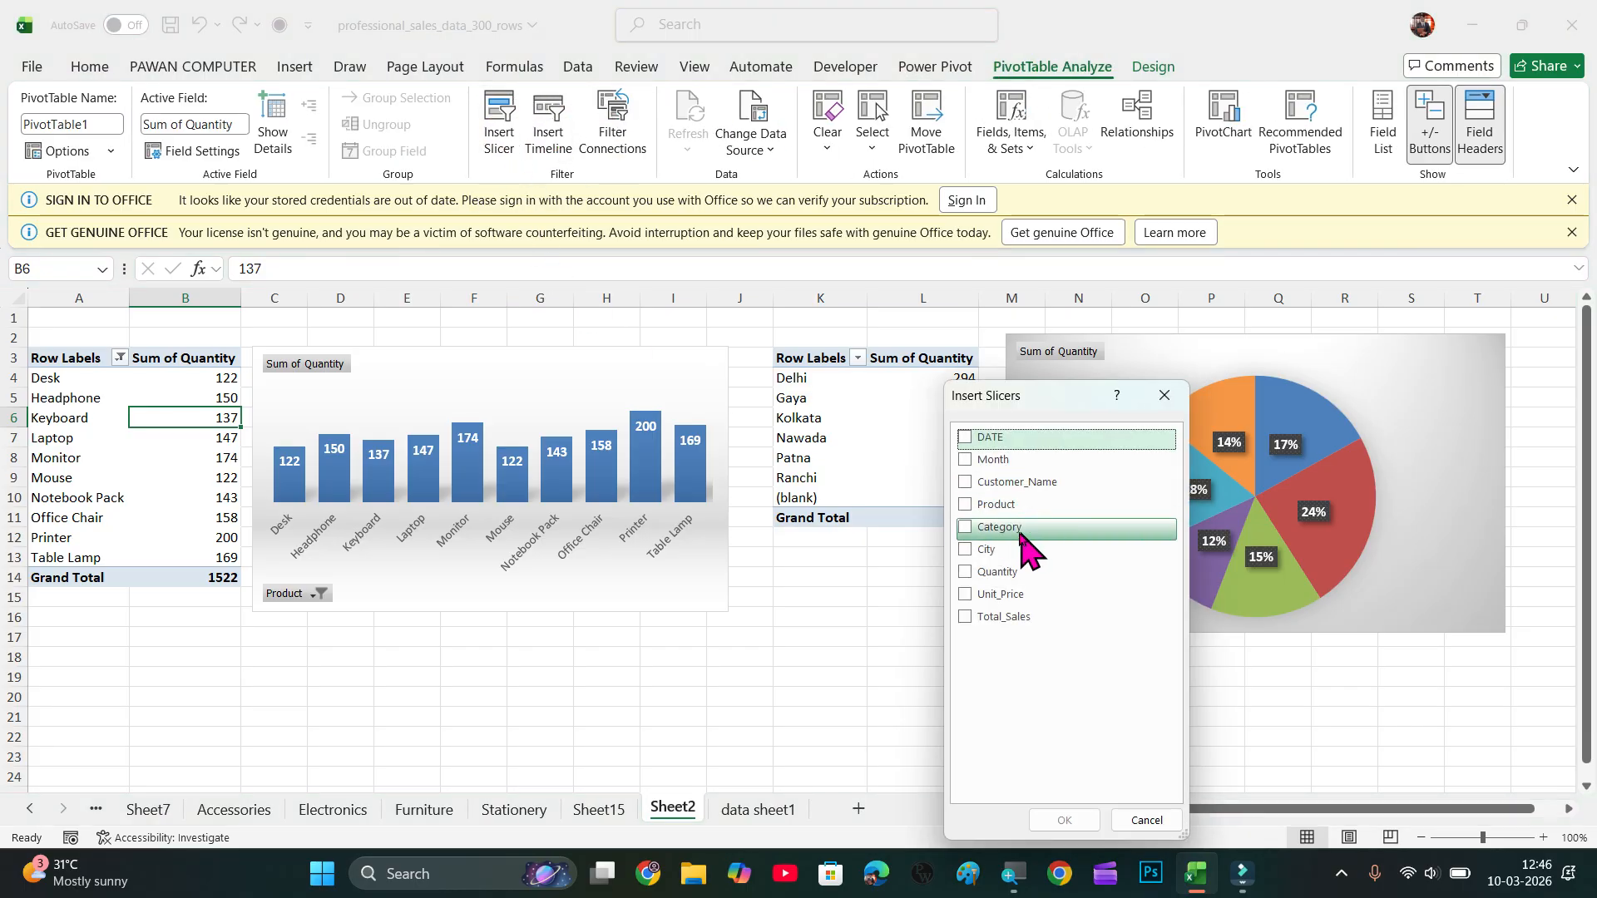
{"action": "left_click", "coordinate": [965, 527]}
{"action": "left_click", "coordinate": [1064, 821]}
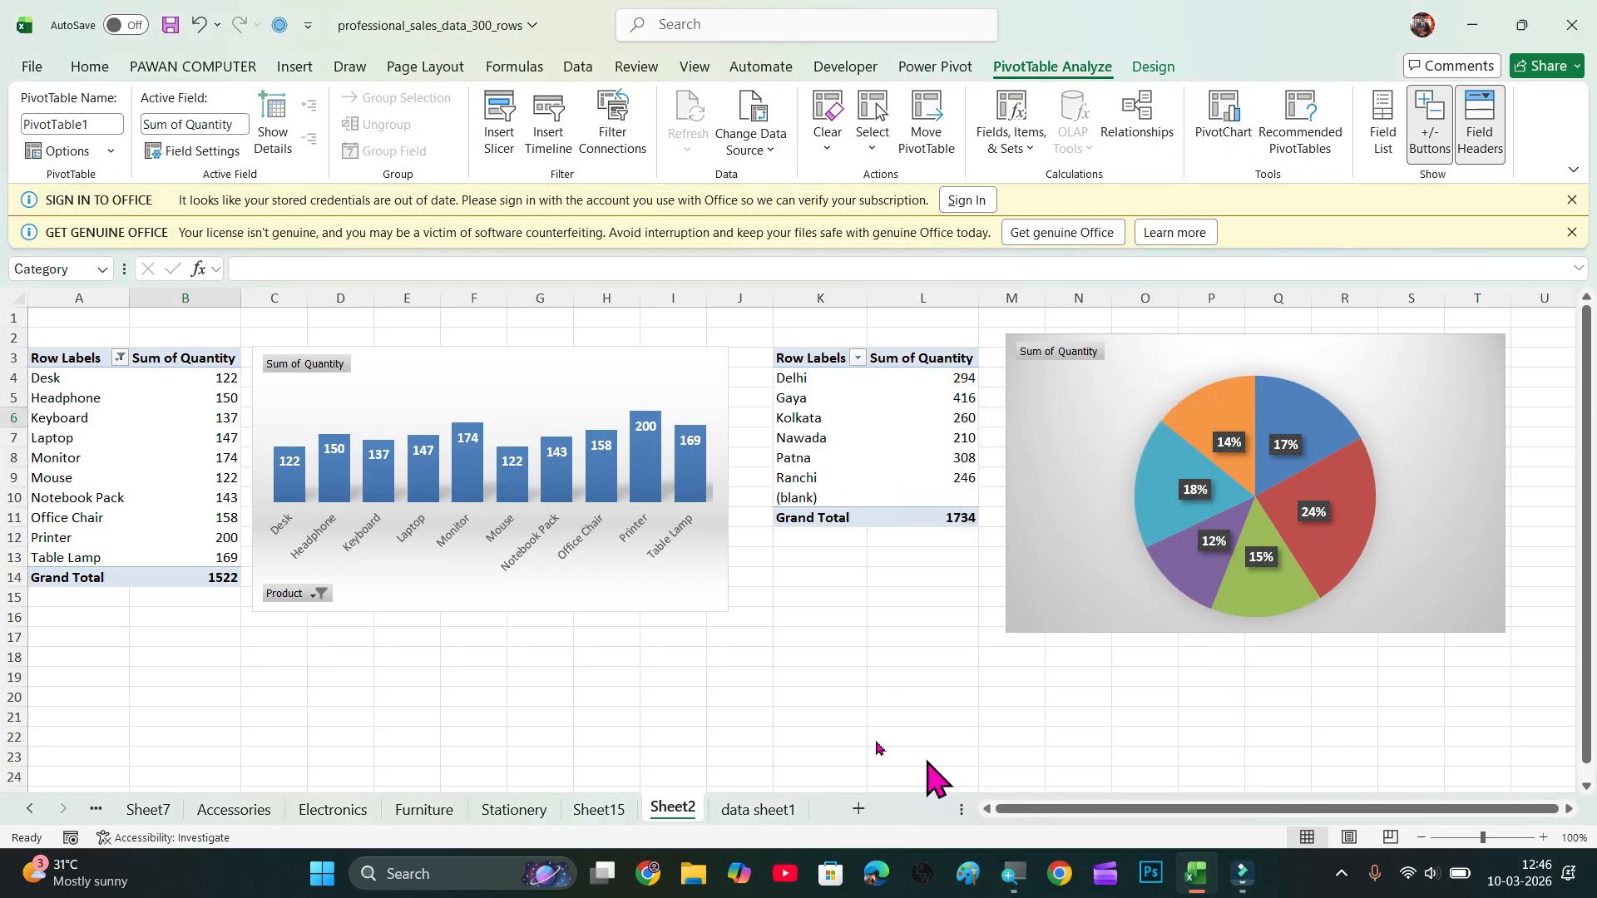
{"action": "left_click_drag", "start_coordinate": [761, 430], "coordinate": [538, 513]}
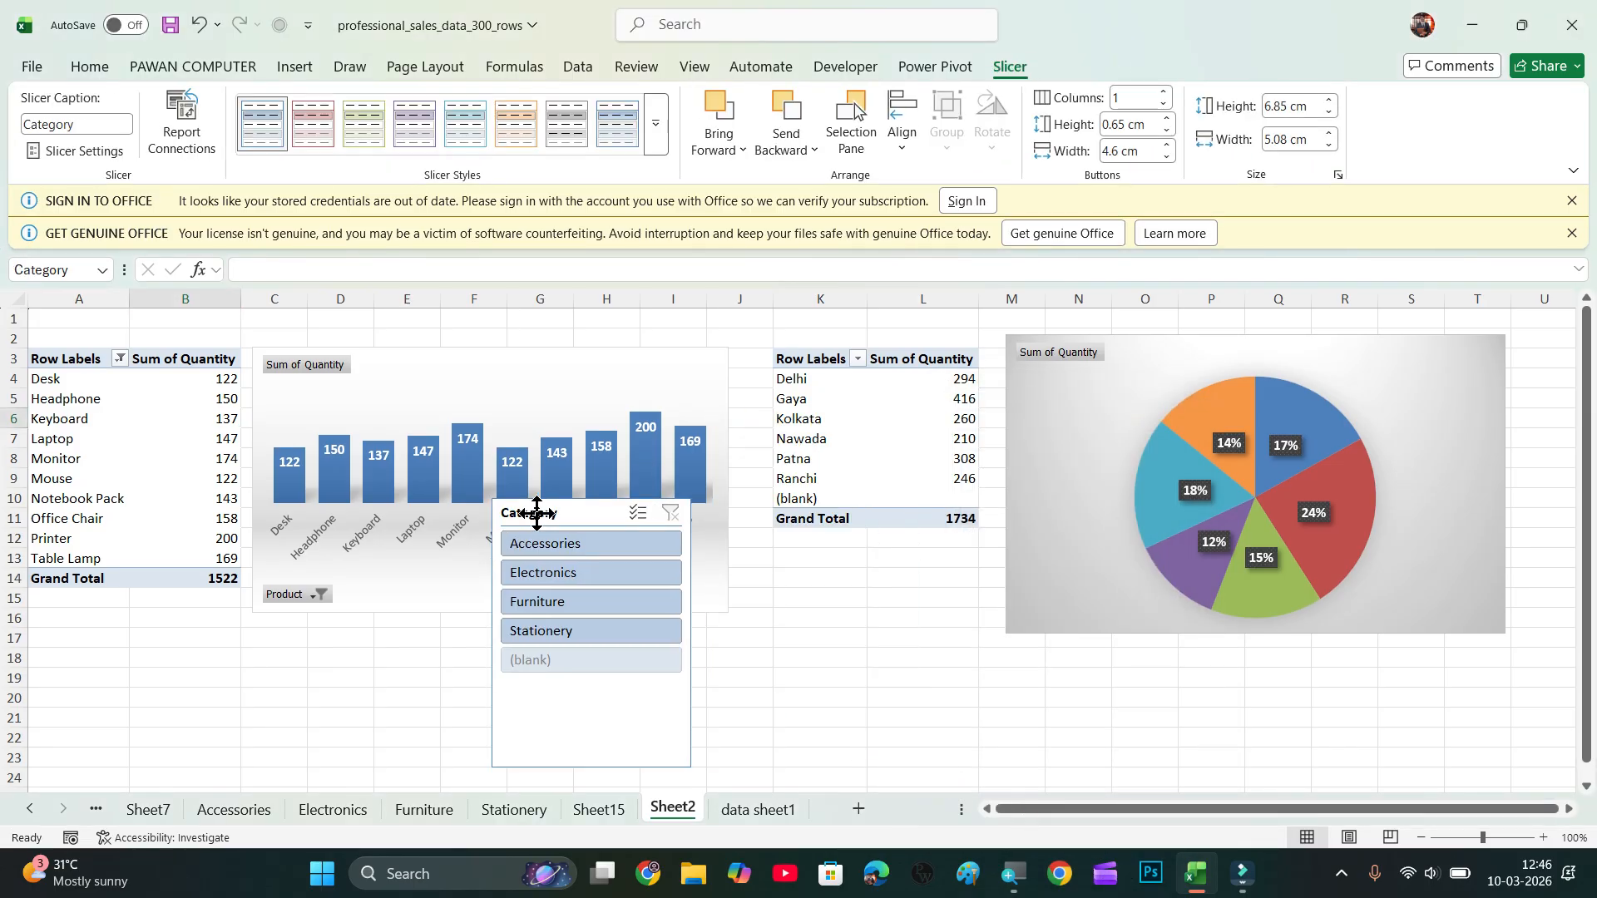
Insert a separate Category slicer for the city PivotTable and arrange the two slicers side by side without overlap.
{"action": "left_click", "coordinate": [828, 426]}
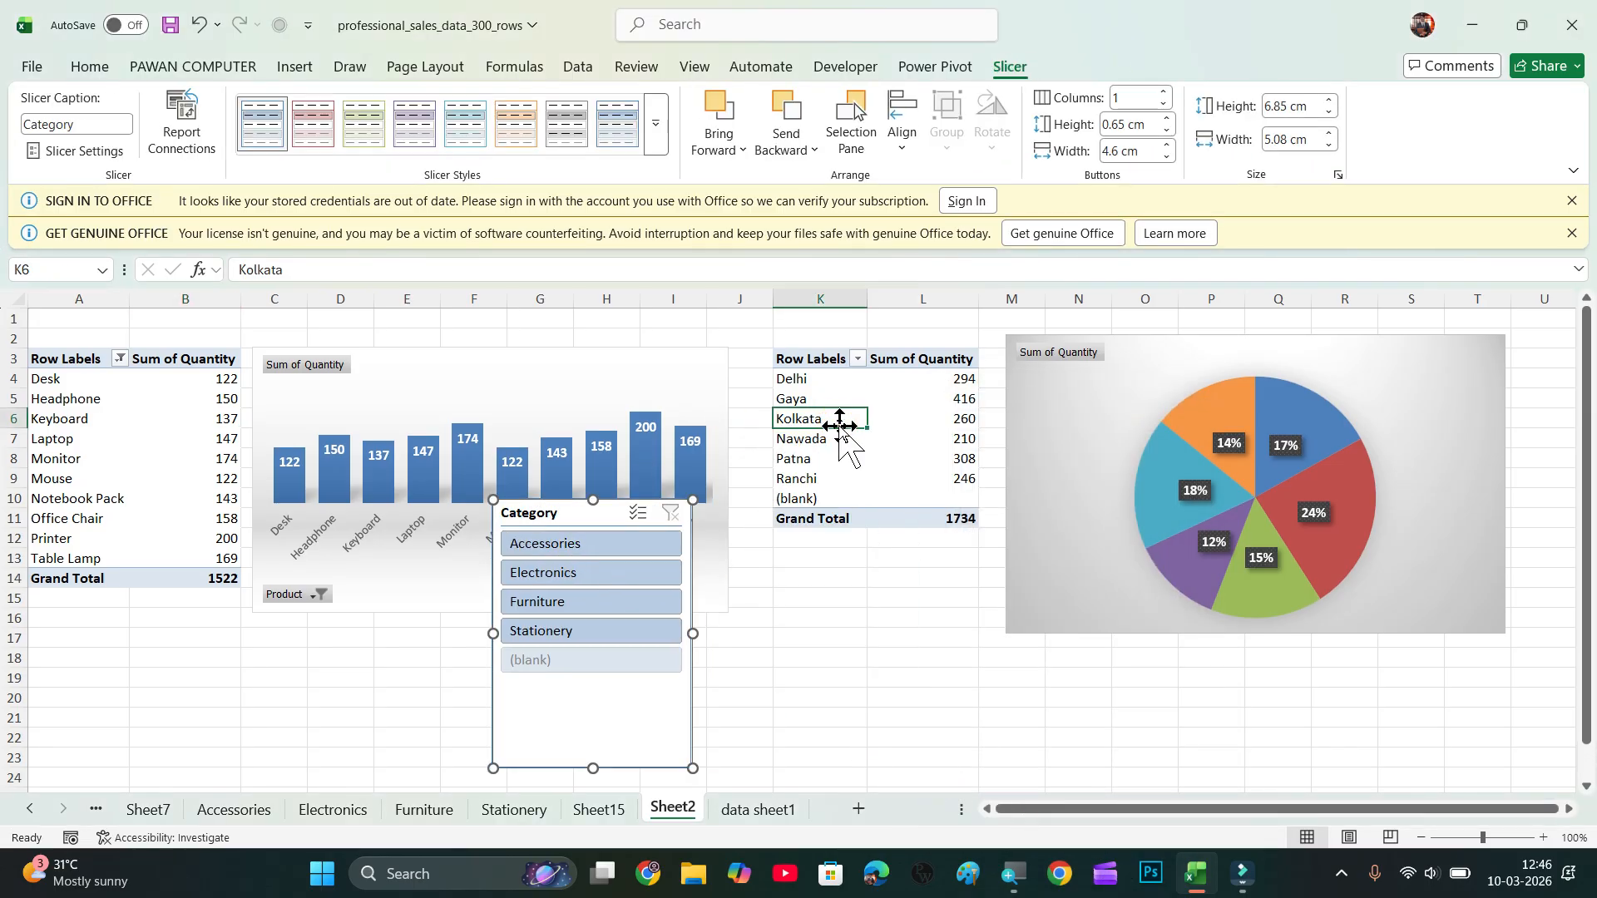
{"action": "left_click", "coordinate": [1034, 72]}
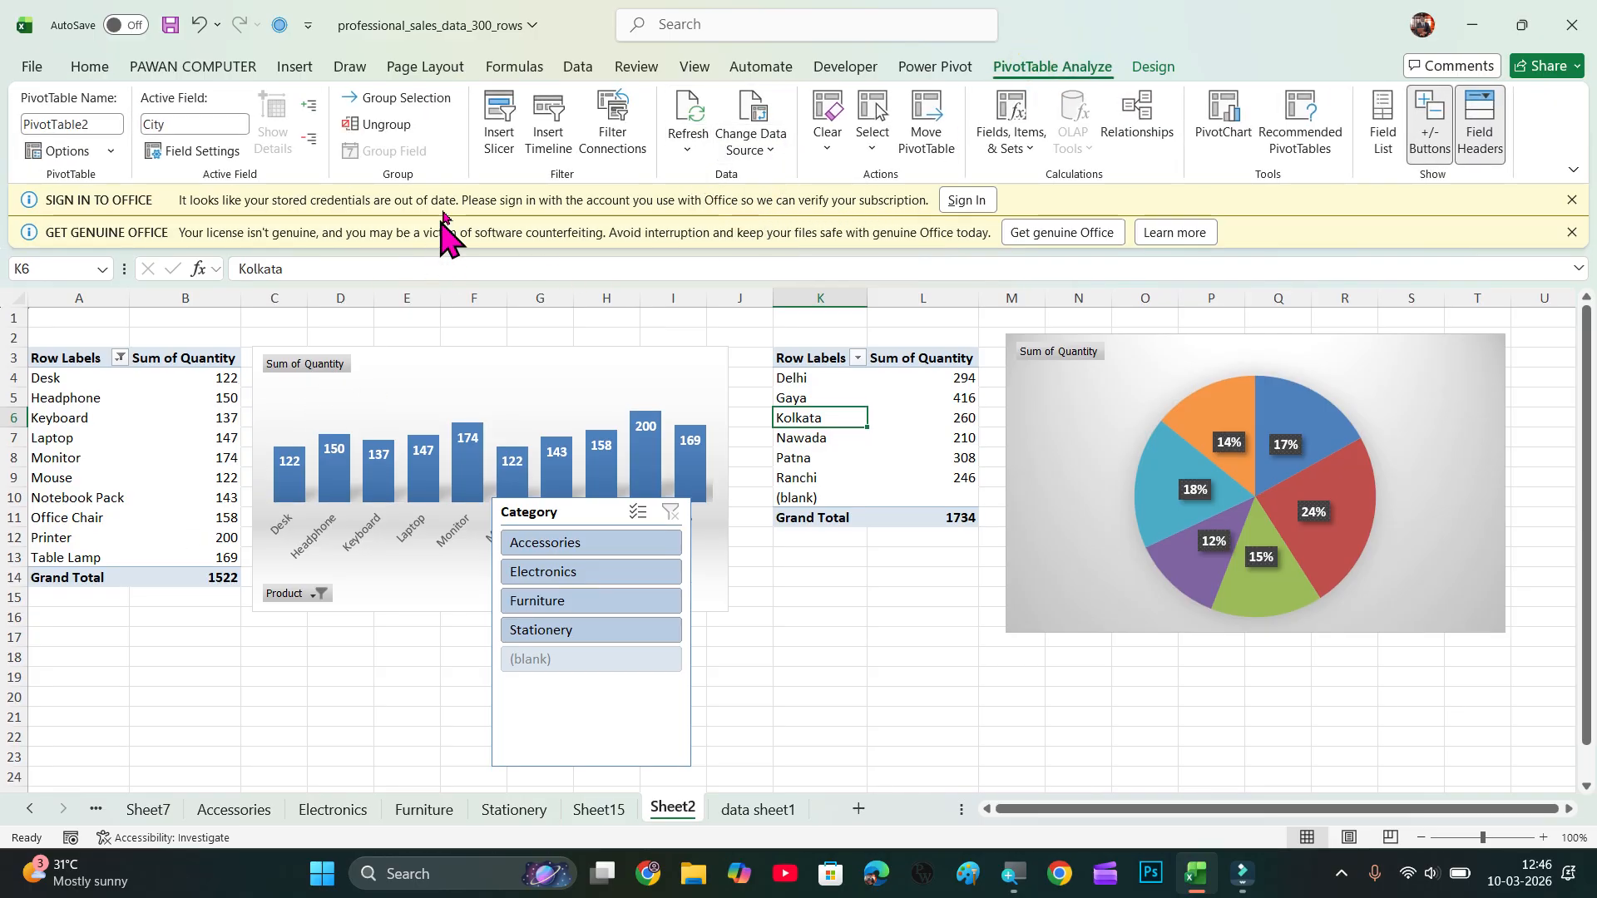
{"action": "left_click", "coordinate": [506, 148]}
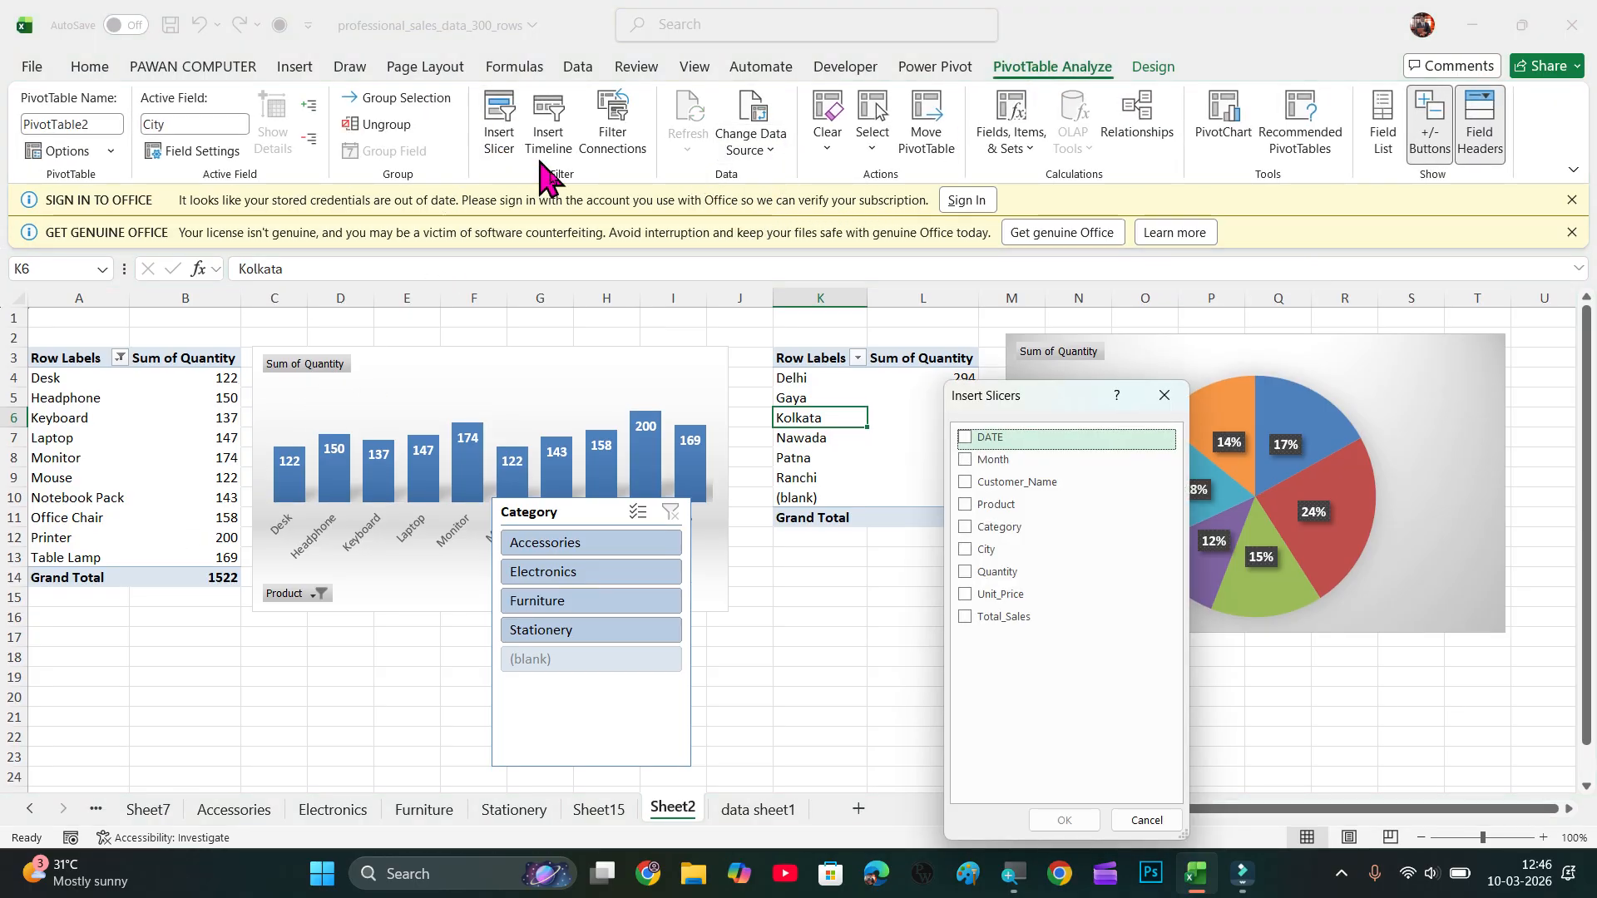
{"action": "left_click", "coordinate": [967, 527]}
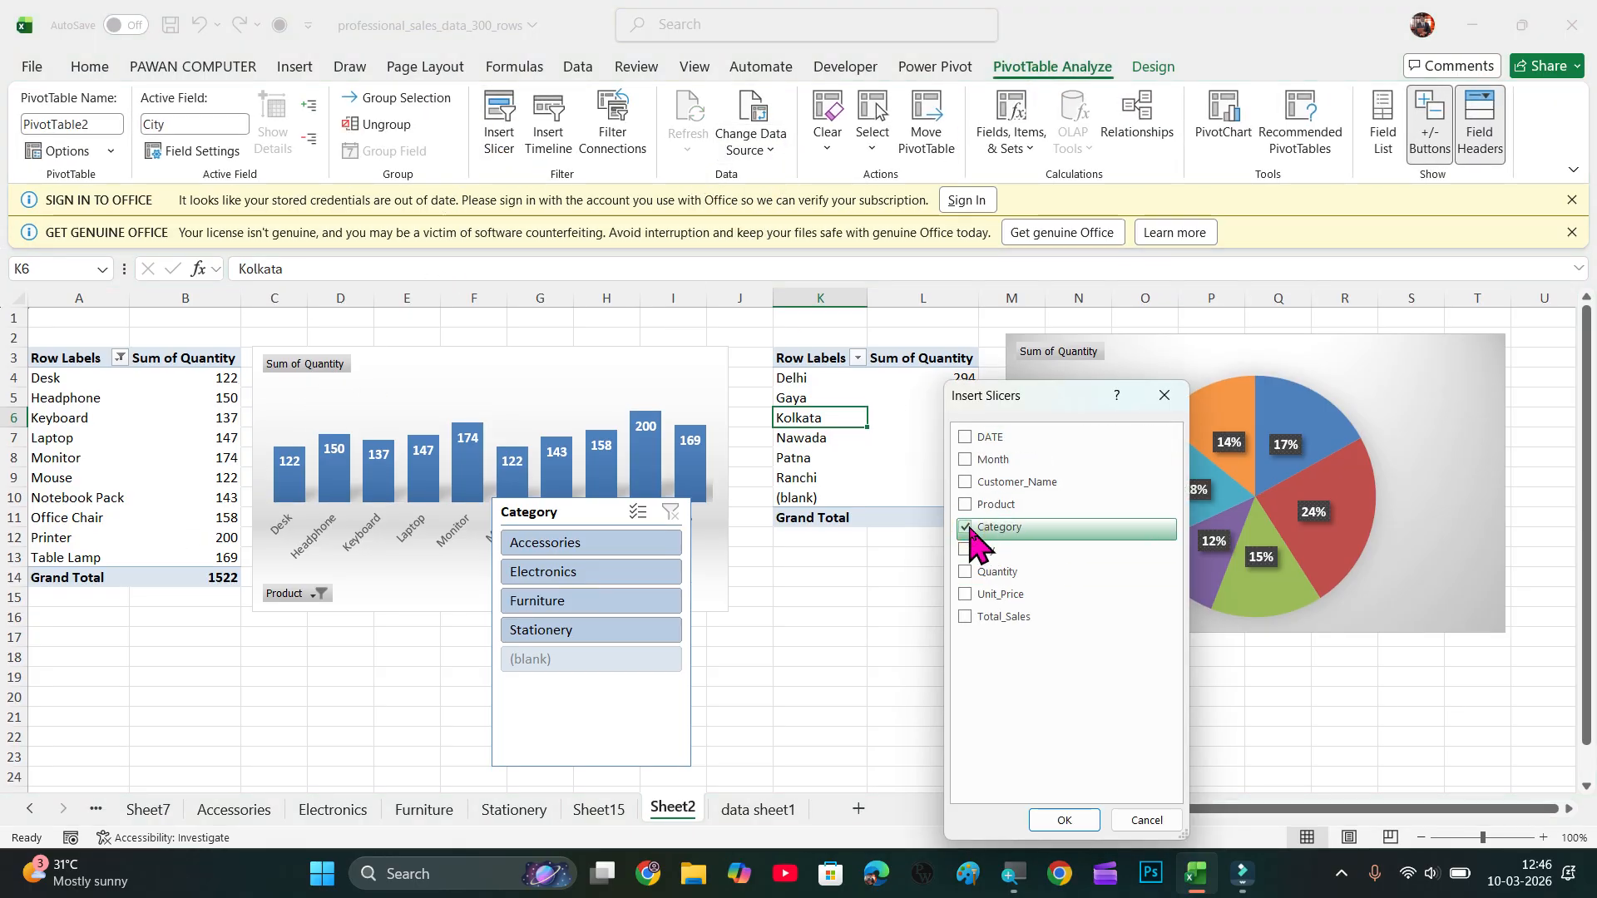
{"action": "left_click", "coordinate": [1065, 820]}
{"action": "left_click_drag", "start_coordinate": [587, 513], "coordinate": [468, 459]}
{"action": "left_click_drag", "start_coordinate": [754, 431], "coordinate": [740, 502]}
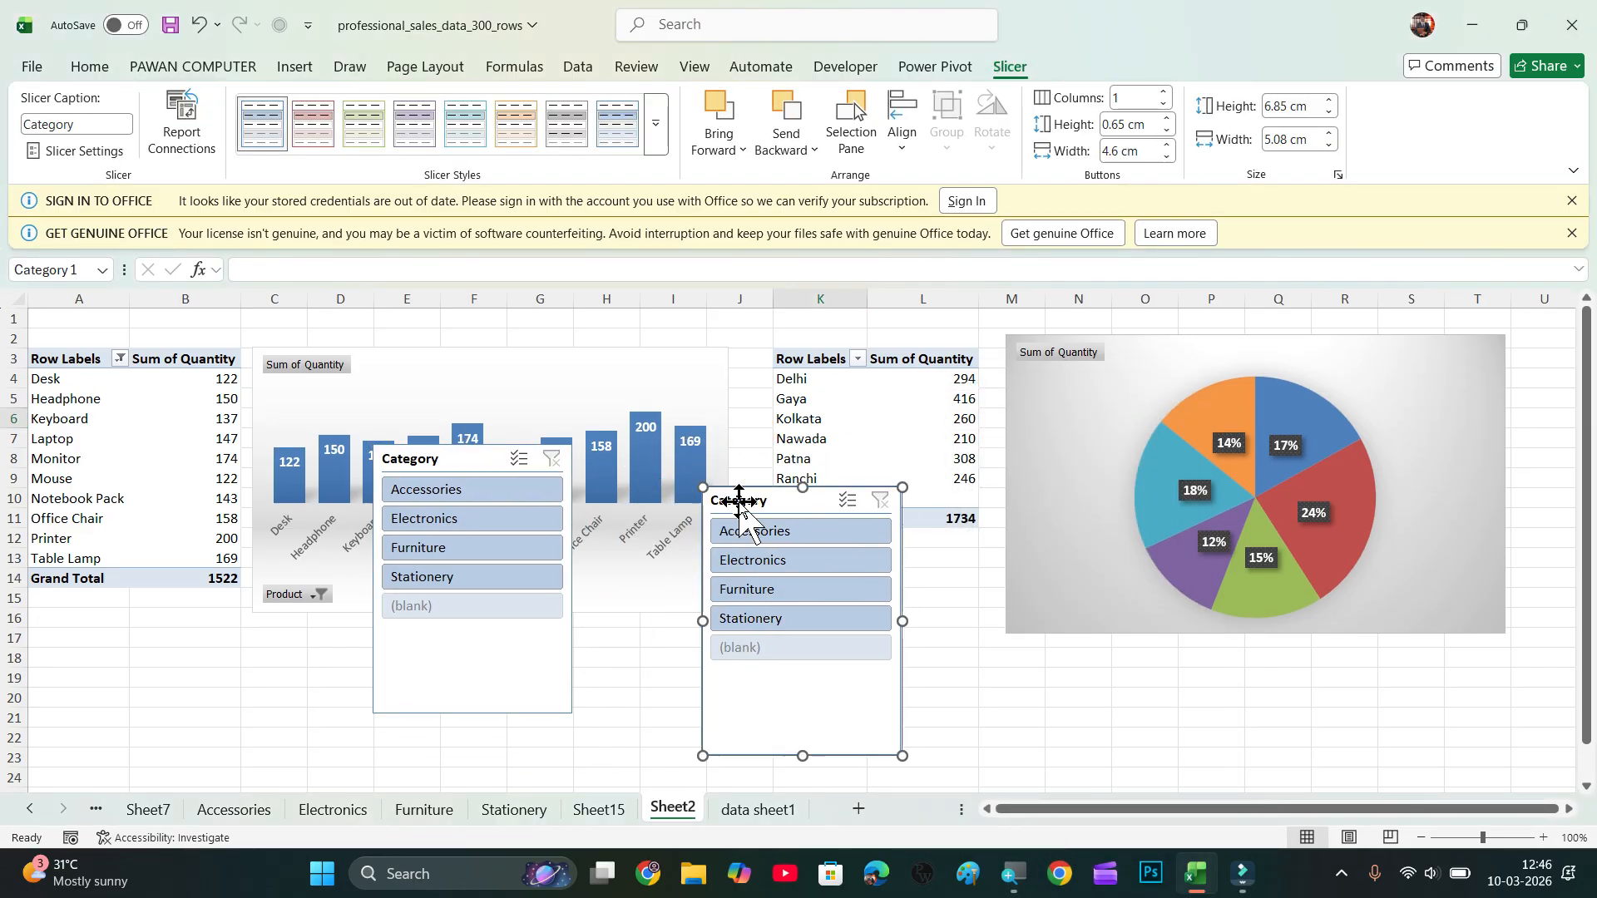
Filter the city PivotTable by Accessories and the product PivotTable by Furniture and Accessories with their own slicers, and clear both filters.
{"action": "left_click", "coordinate": [786, 532]}
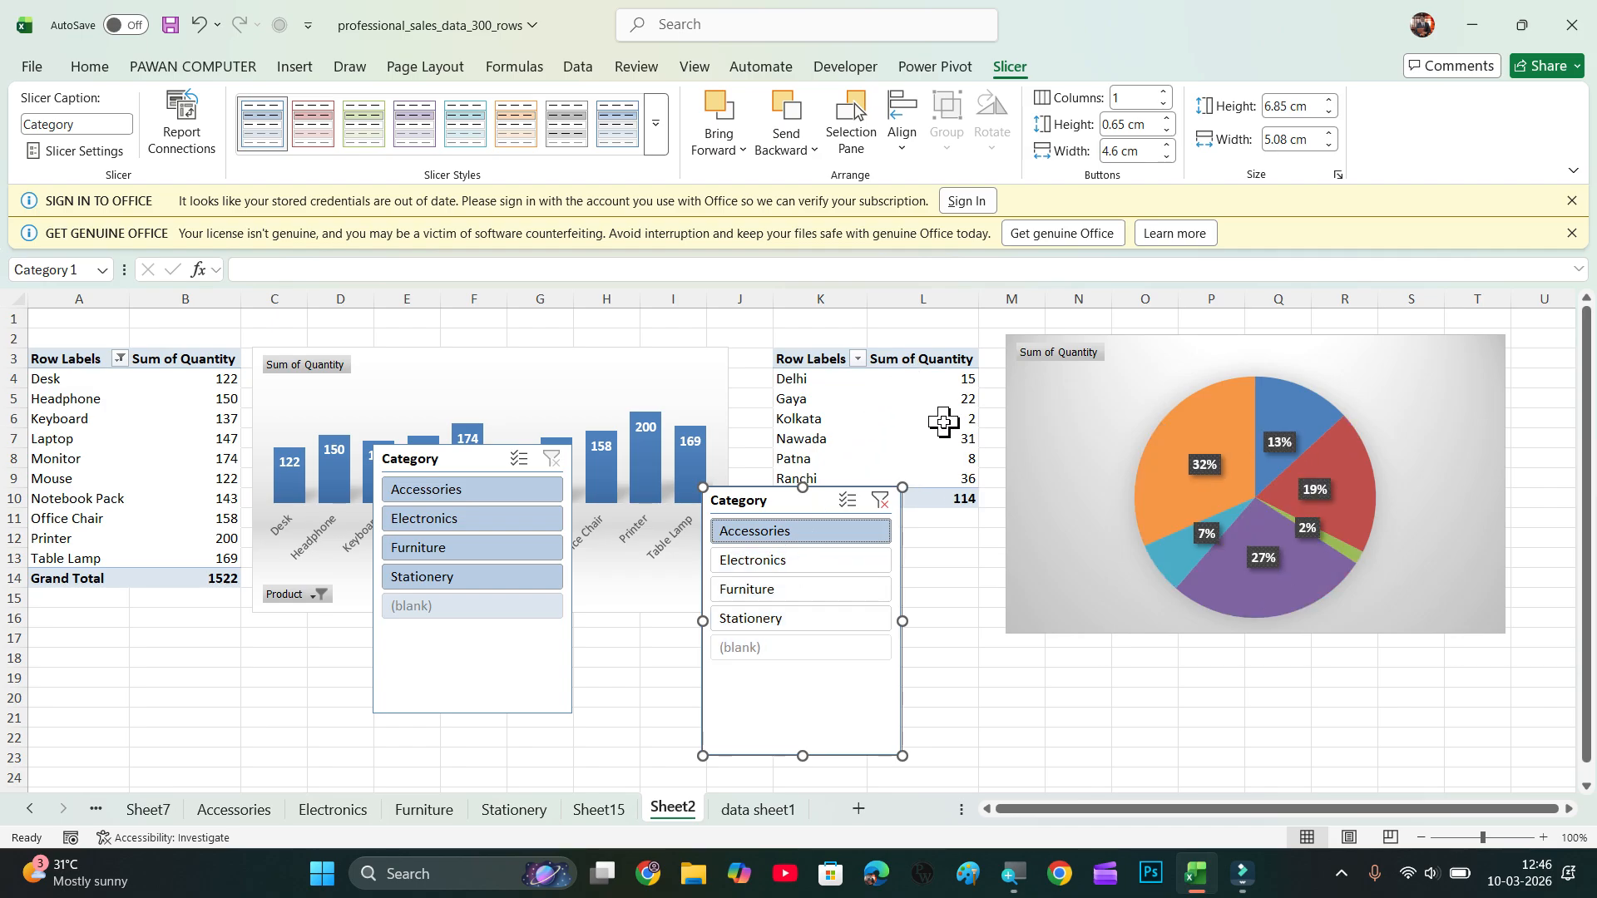
{"action": "left_click", "coordinate": [440, 551]}
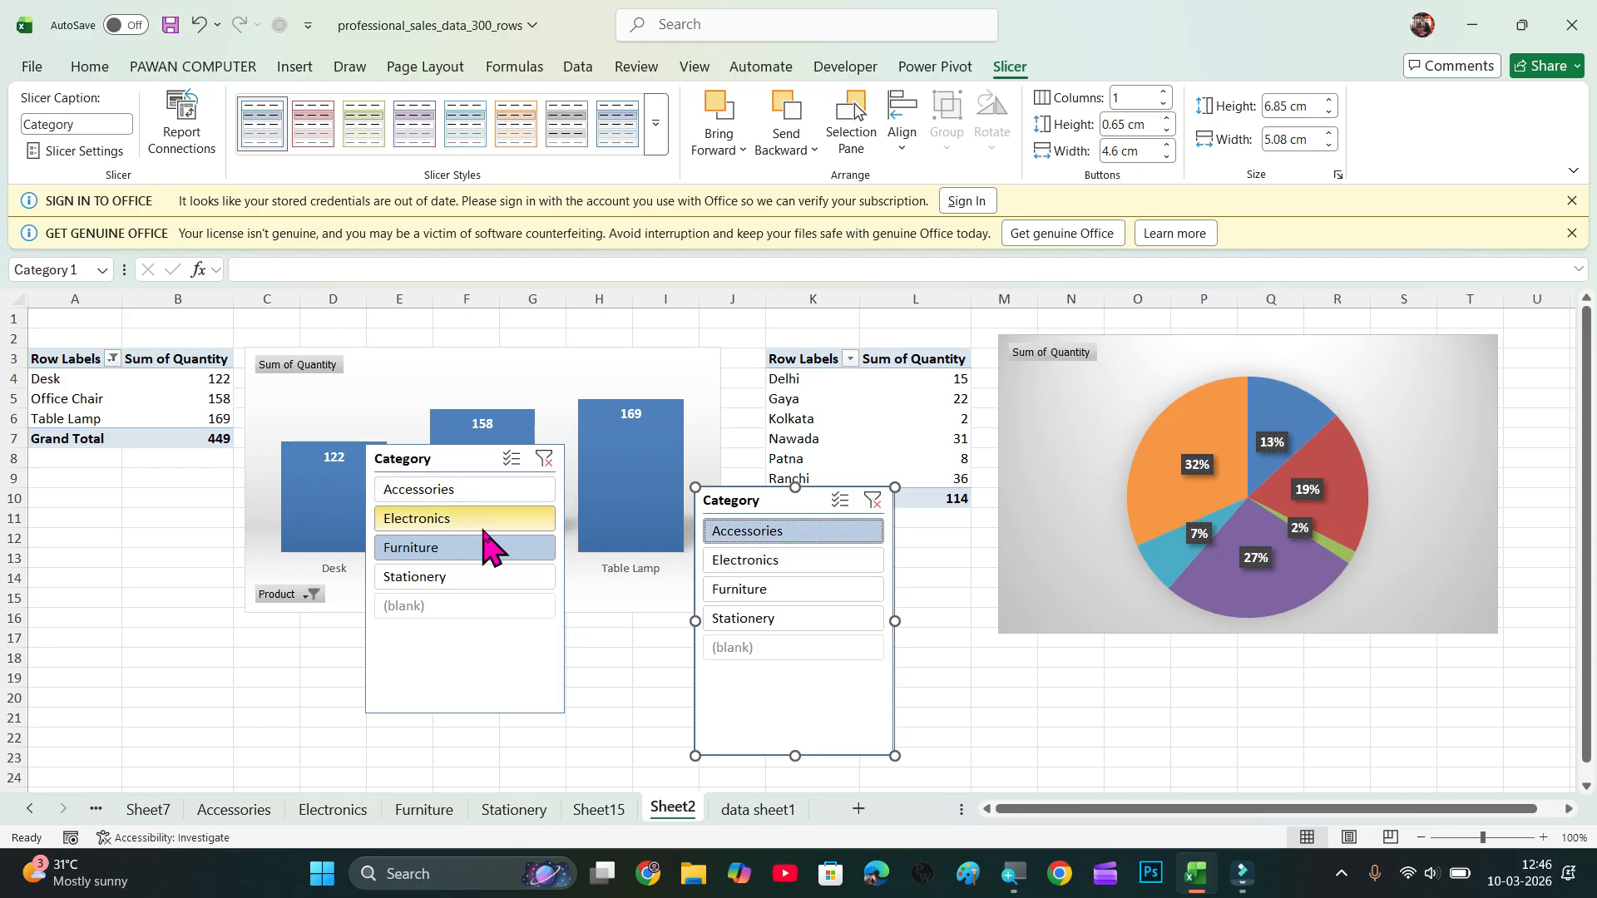
{"action": "left_click", "coordinate": [426, 497]}
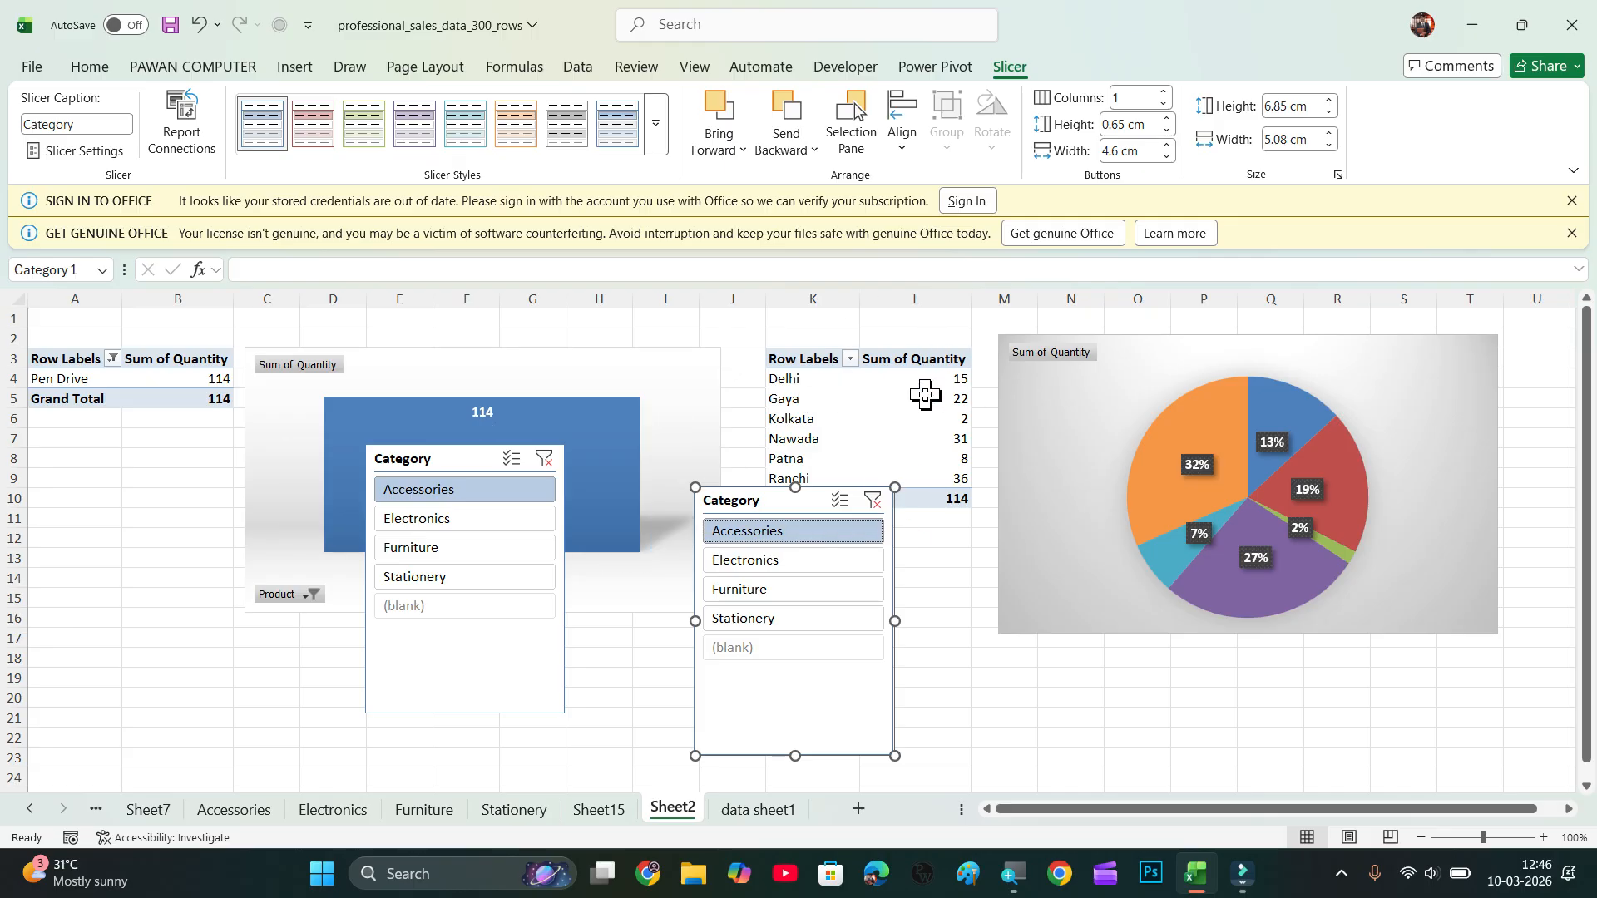
{"action": "left_click", "coordinate": [545, 459]}
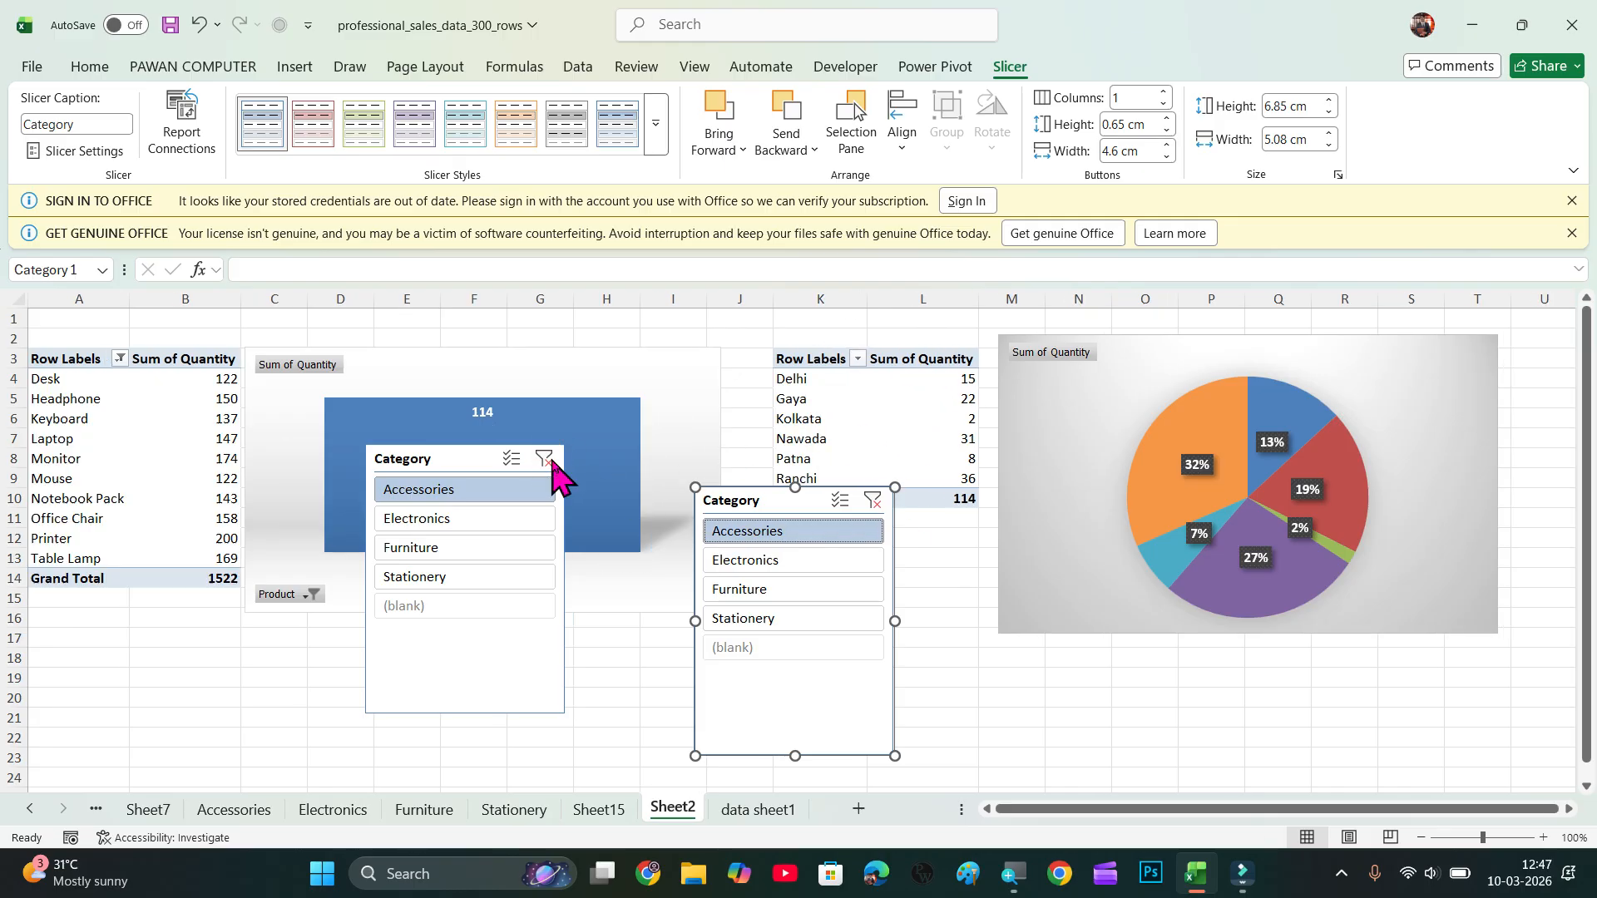
{"action": "left_click", "coordinate": [886, 502]}
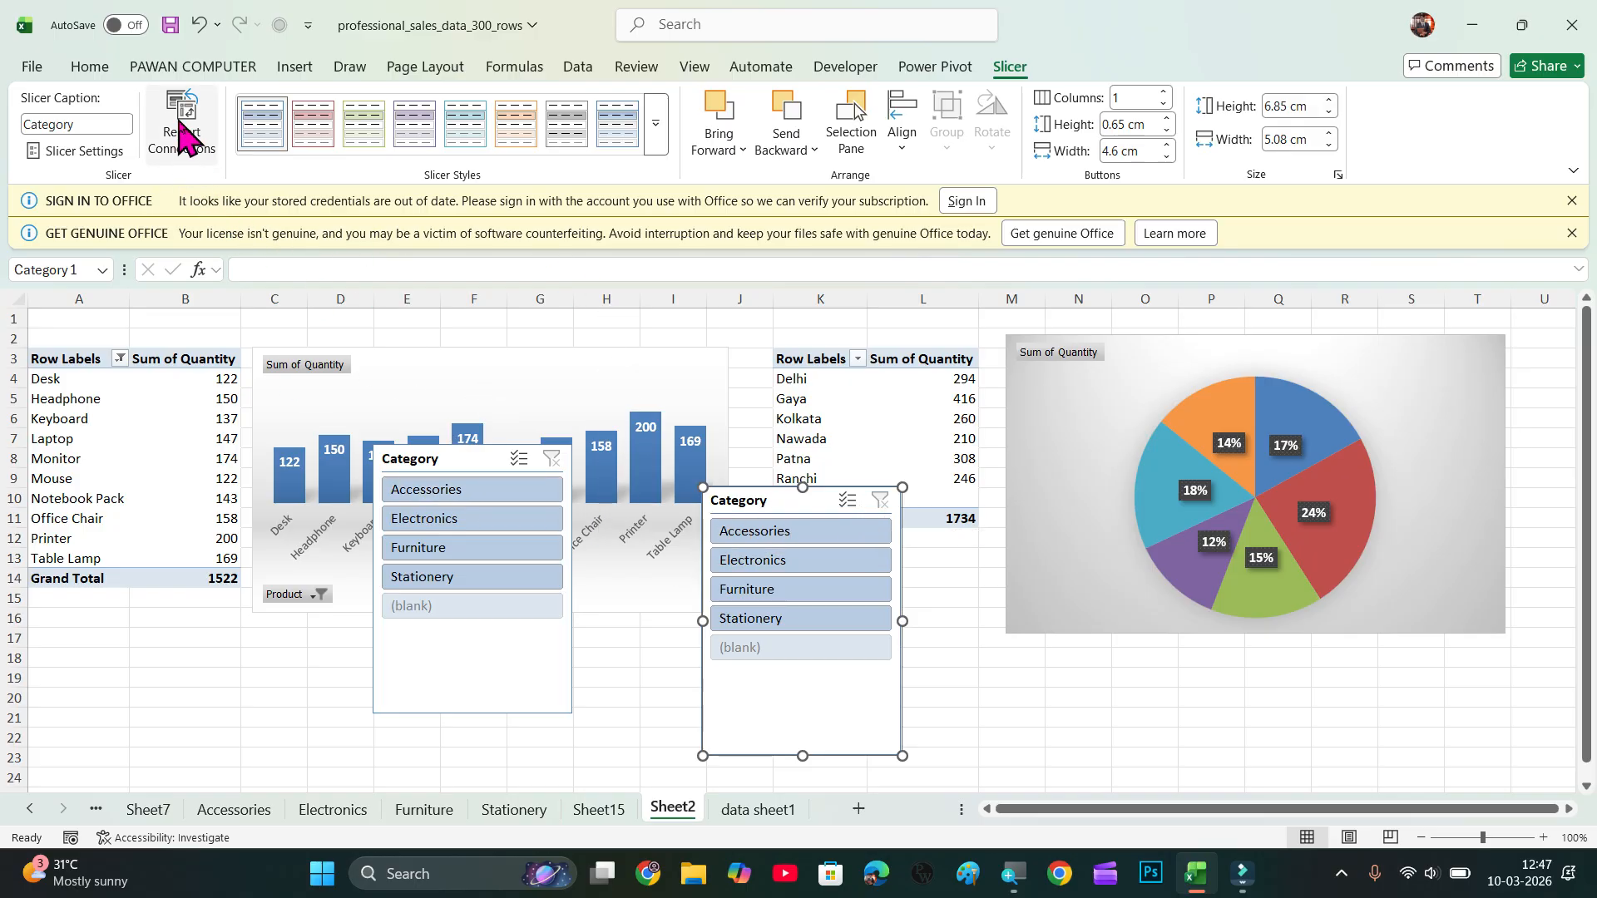
Connect the product PivotTable's Category slicer to PivotTable2 on Sheet2 as well, through its report connections.
{"action": "left_click", "coordinate": [249, 657]}
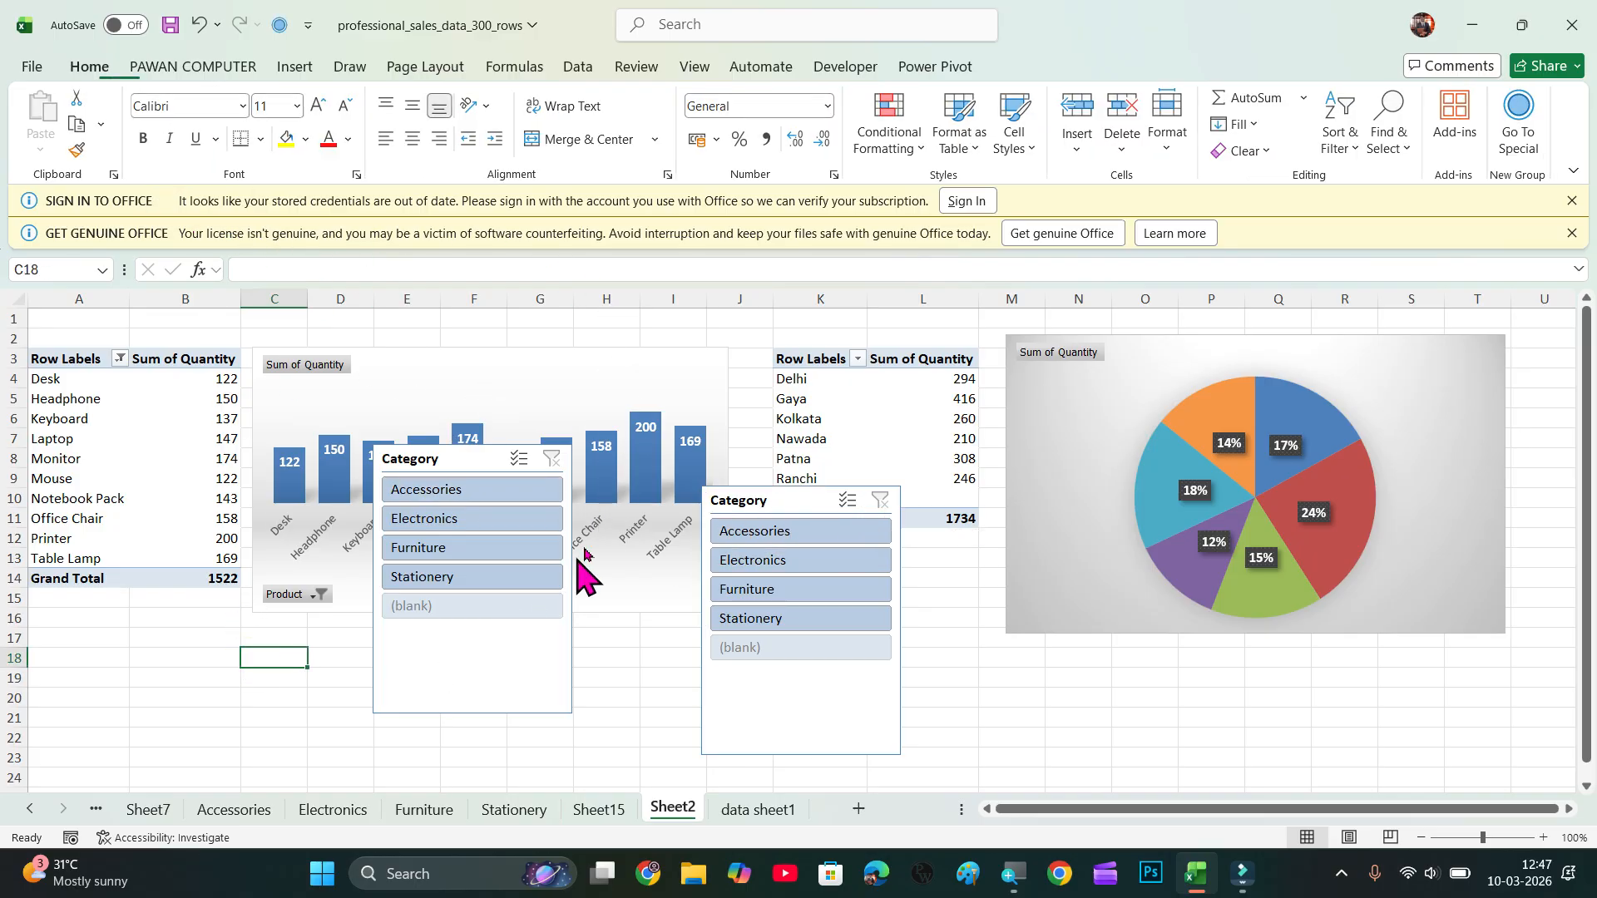
{"action": "left_click", "coordinate": [457, 462]}
{"action": "left_click", "coordinate": [1021, 67]}
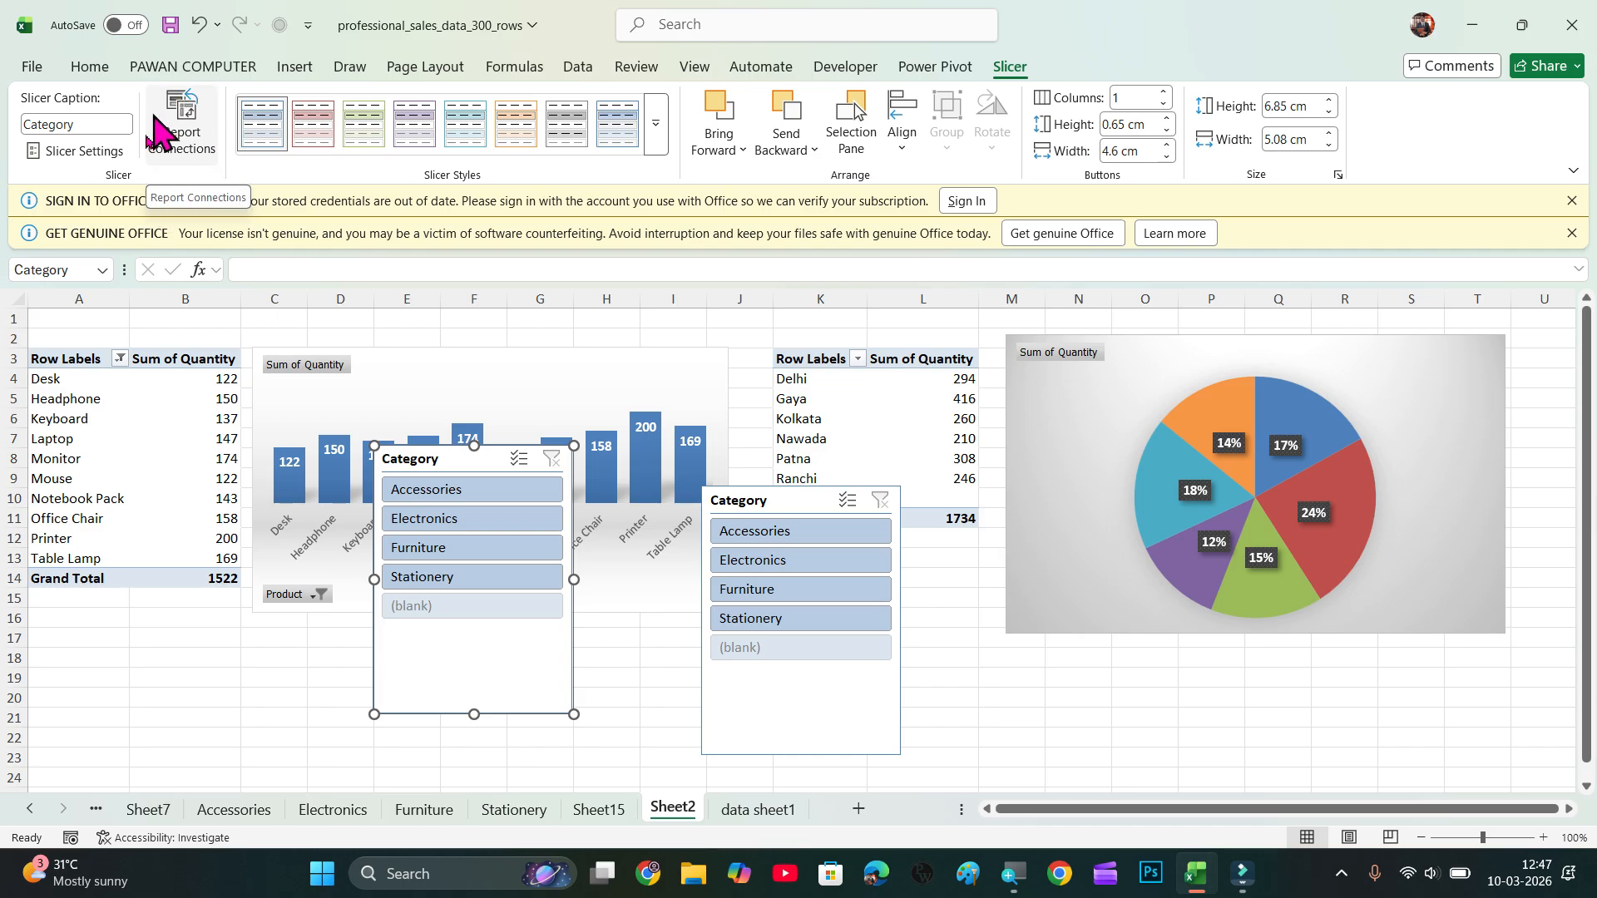
{"action": "left_click", "coordinate": [169, 143]}
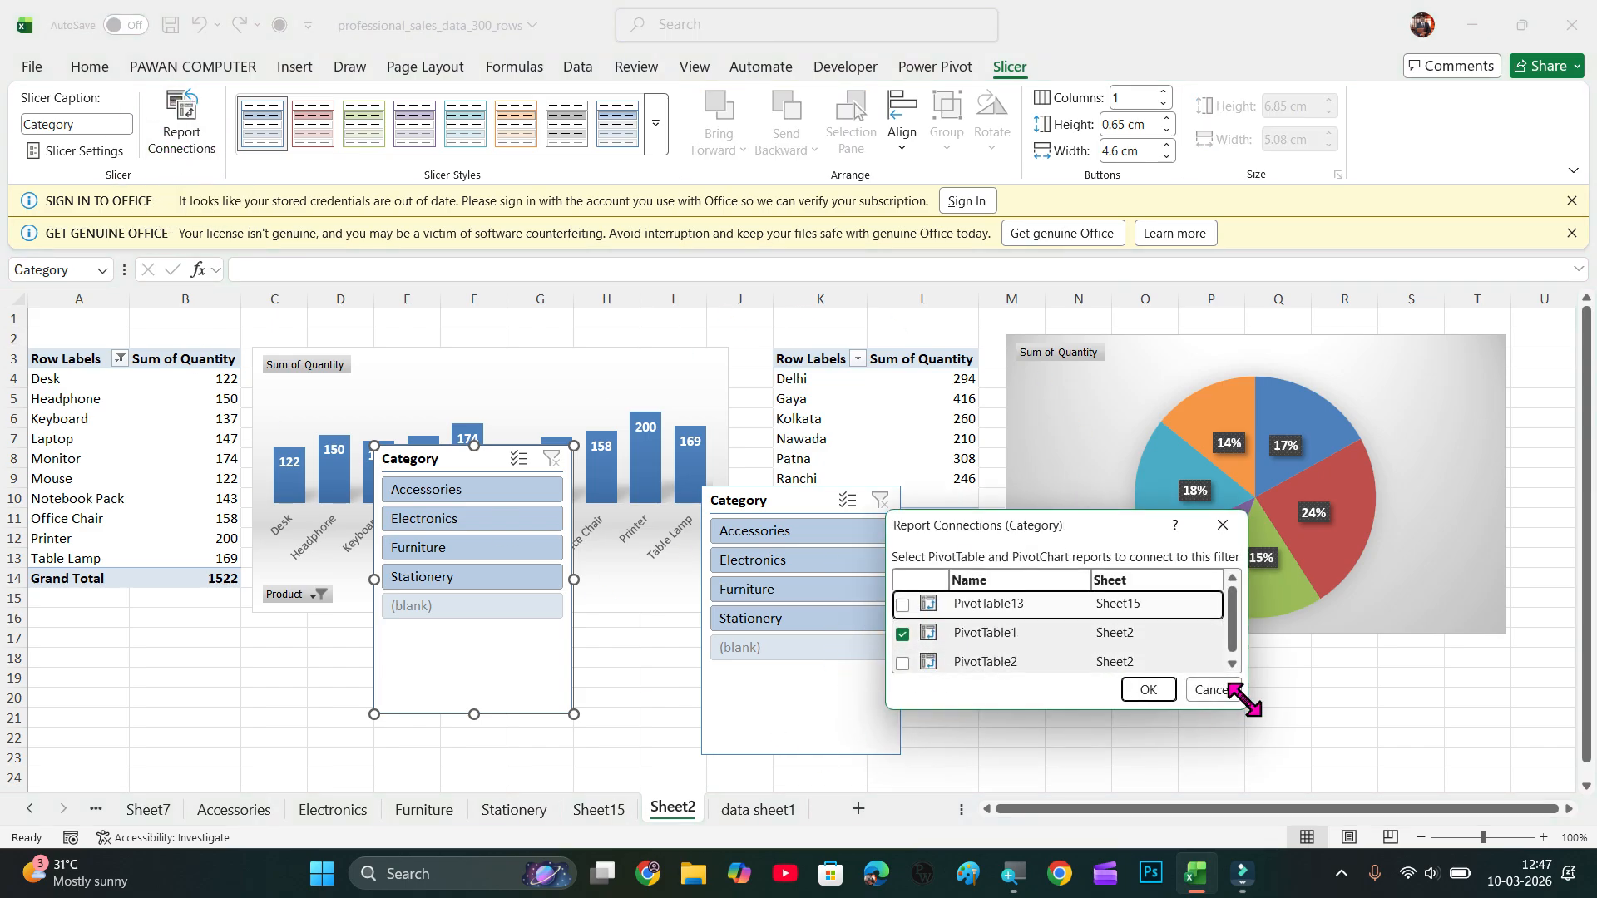
{"action": "left_click_drag", "start_coordinate": [1244, 706], "coordinate": [1285, 782]}
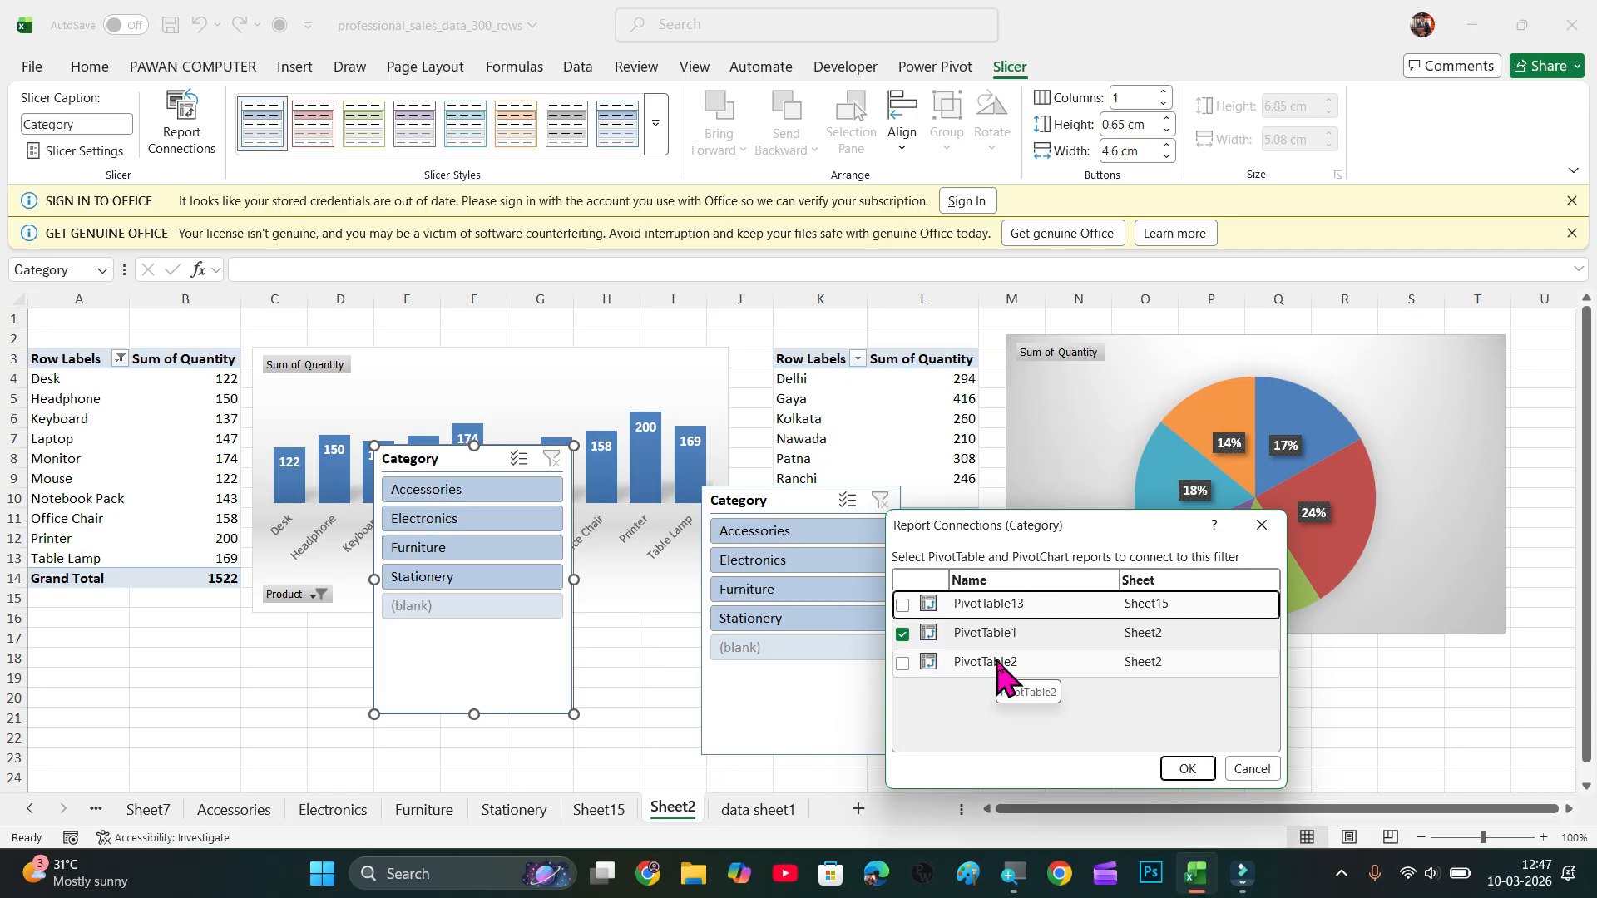
{"action": "left_click", "coordinate": [903, 664]}
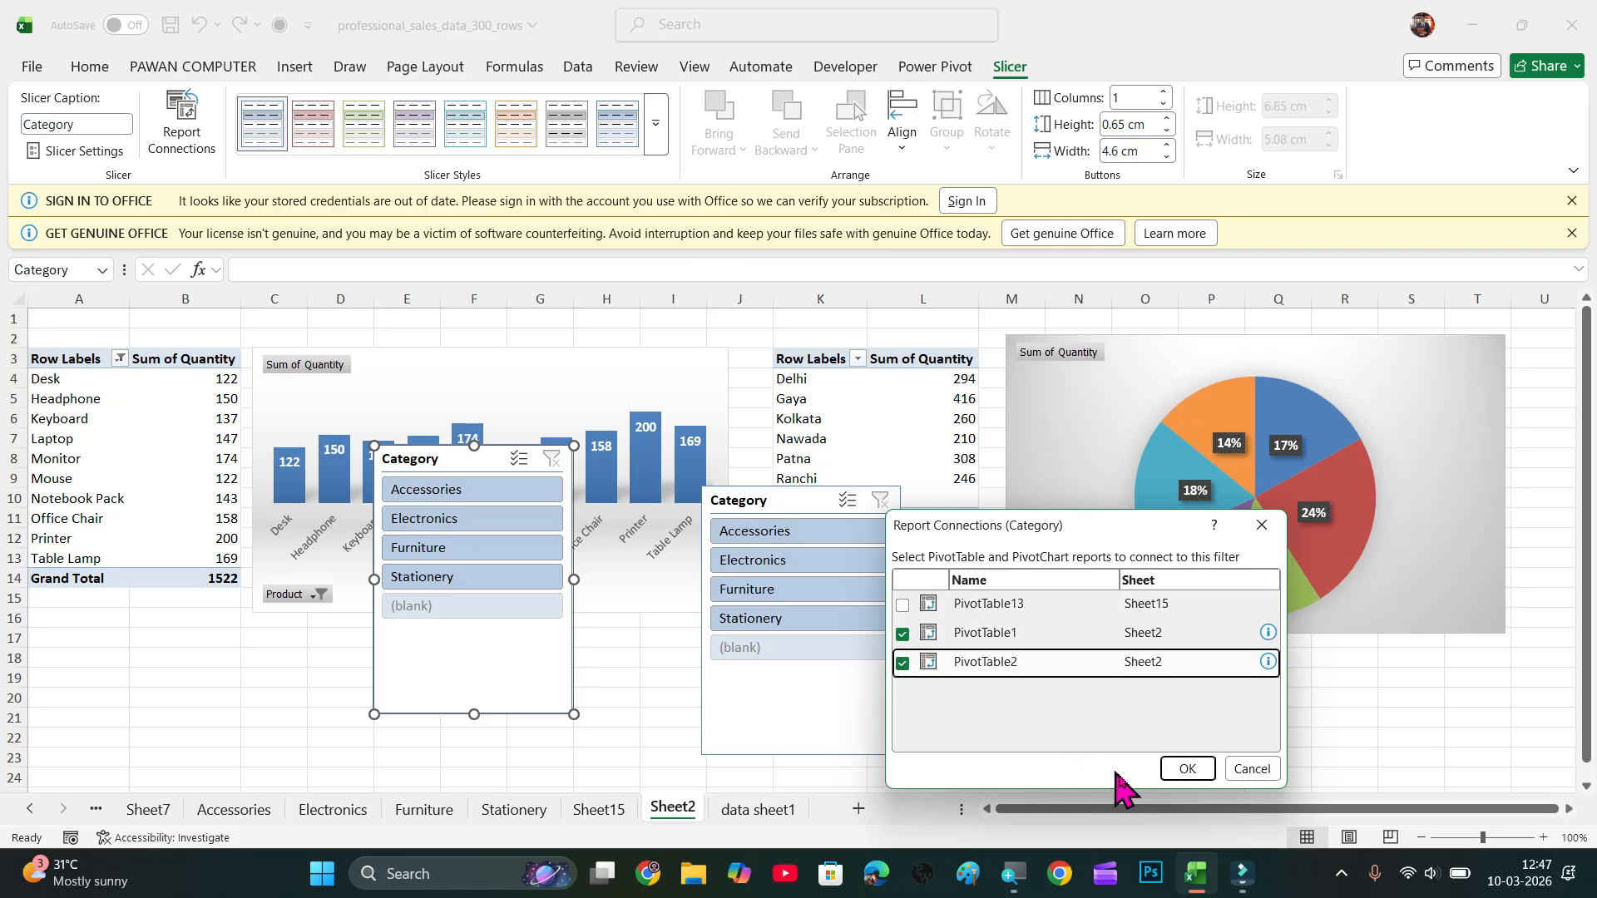
{"action": "left_click", "coordinate": [1188, 770]}
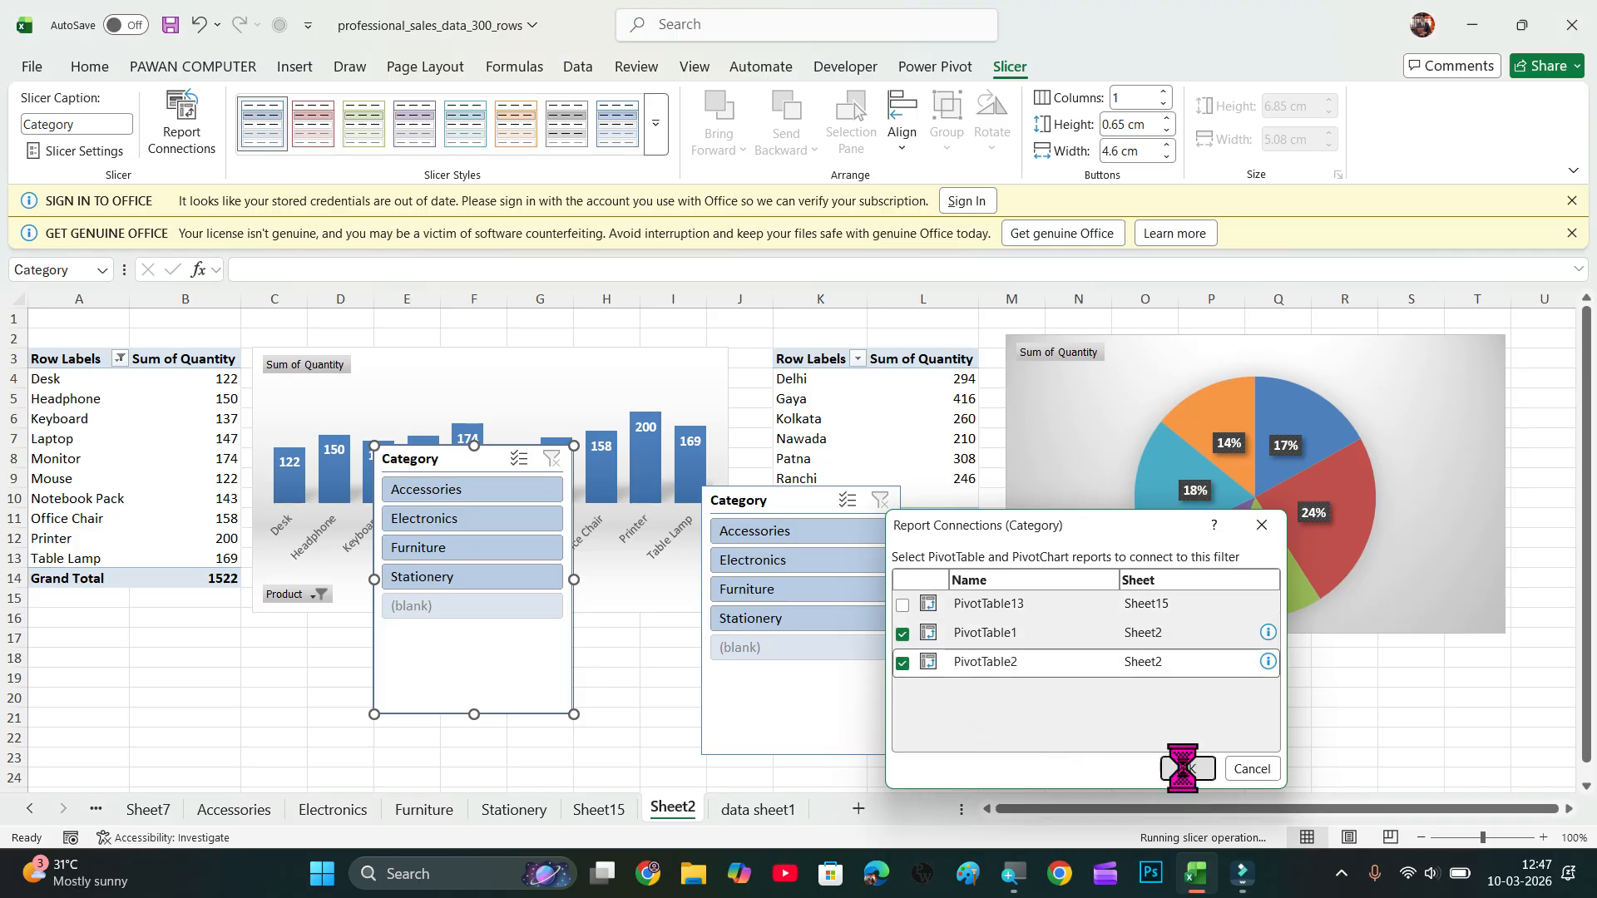
Filter both PivotTables and charts by Accessories with one Category slicer and by Furniture with the other.
{"action": "left_click", "coordinate": [767, 534]}
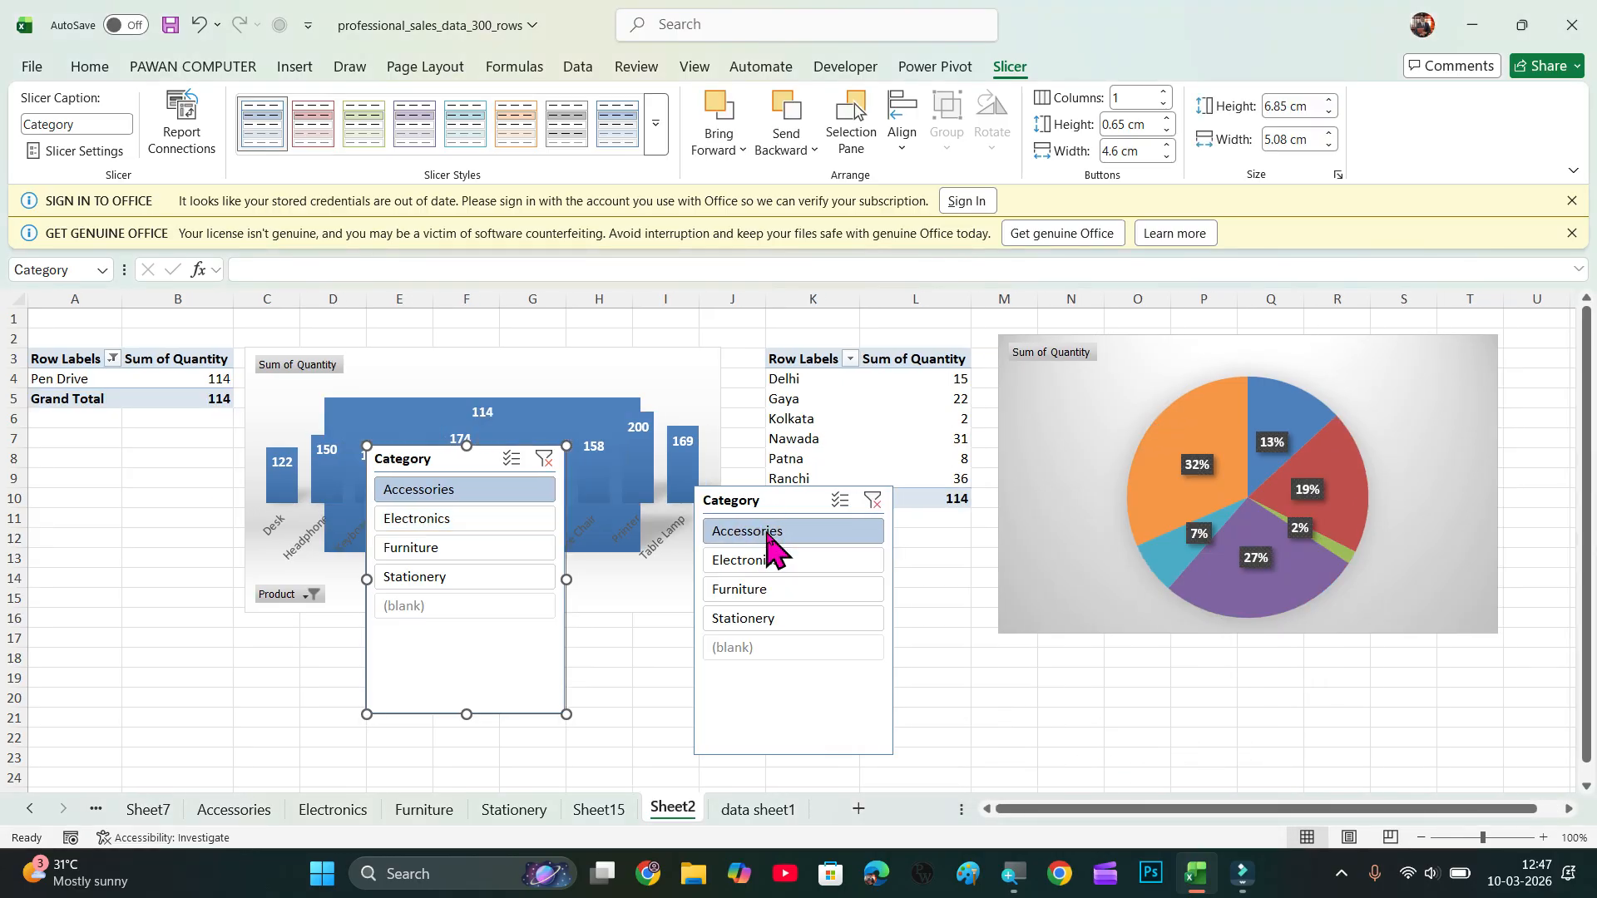
{"action": "left_click", "coordinate": [465, 547]}
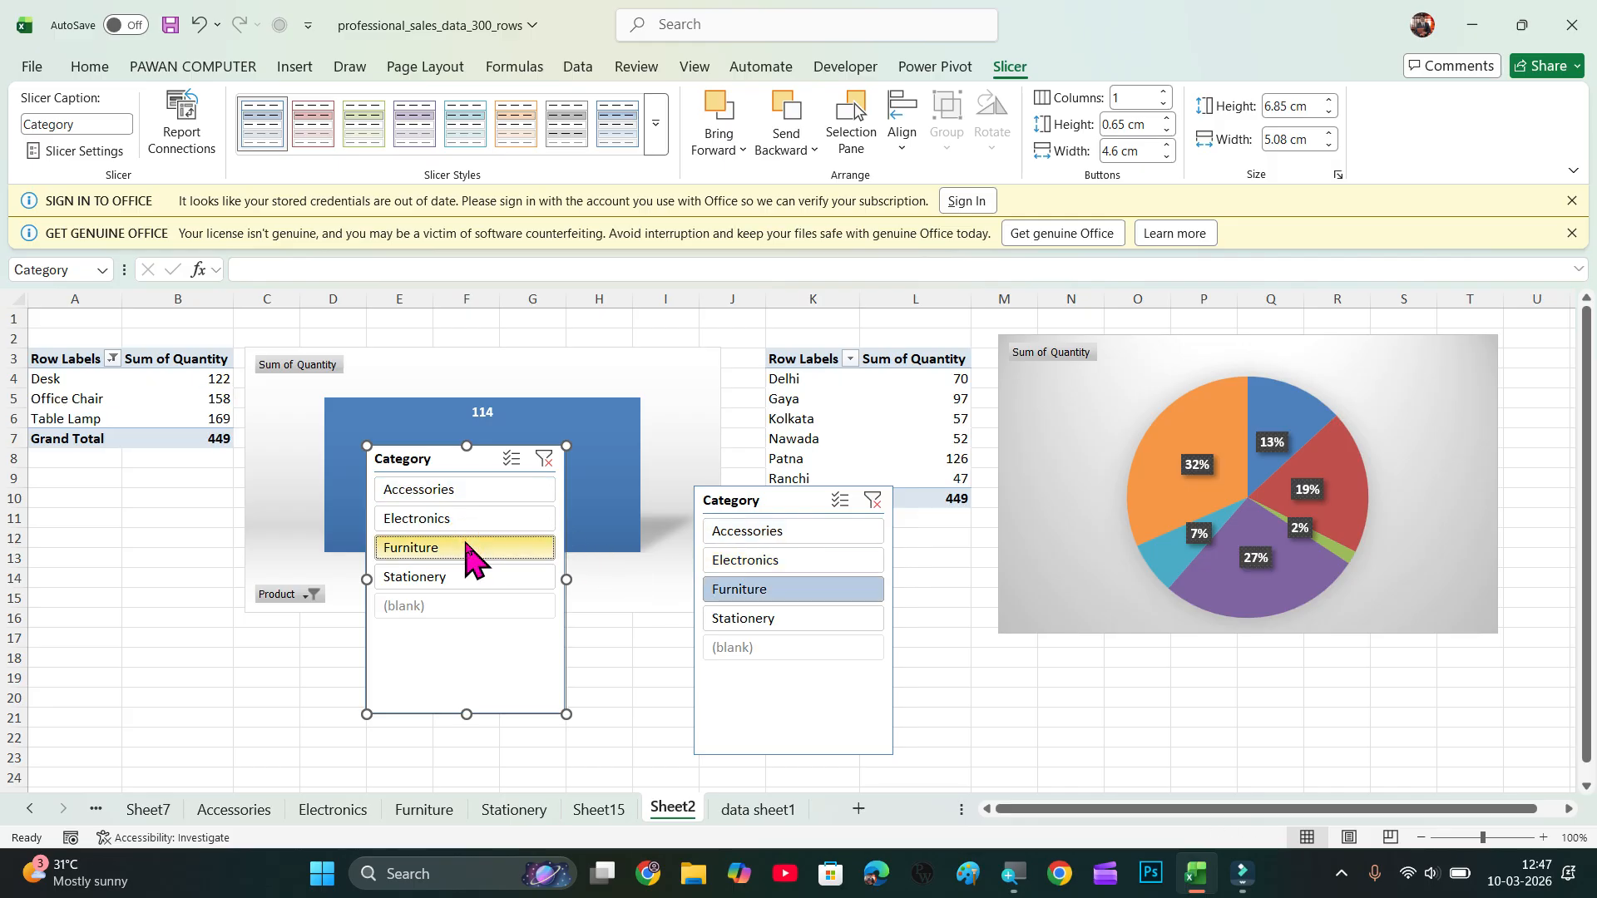
Filter both PivotTables and charts by Electronics, Accessories and Furniture in turn with one Category slicer, and clear the filter with the other.
{"action": "left_click", "coordinate": [466, 515]}
{"action": "left_click", "coordinate": [468, 491]}
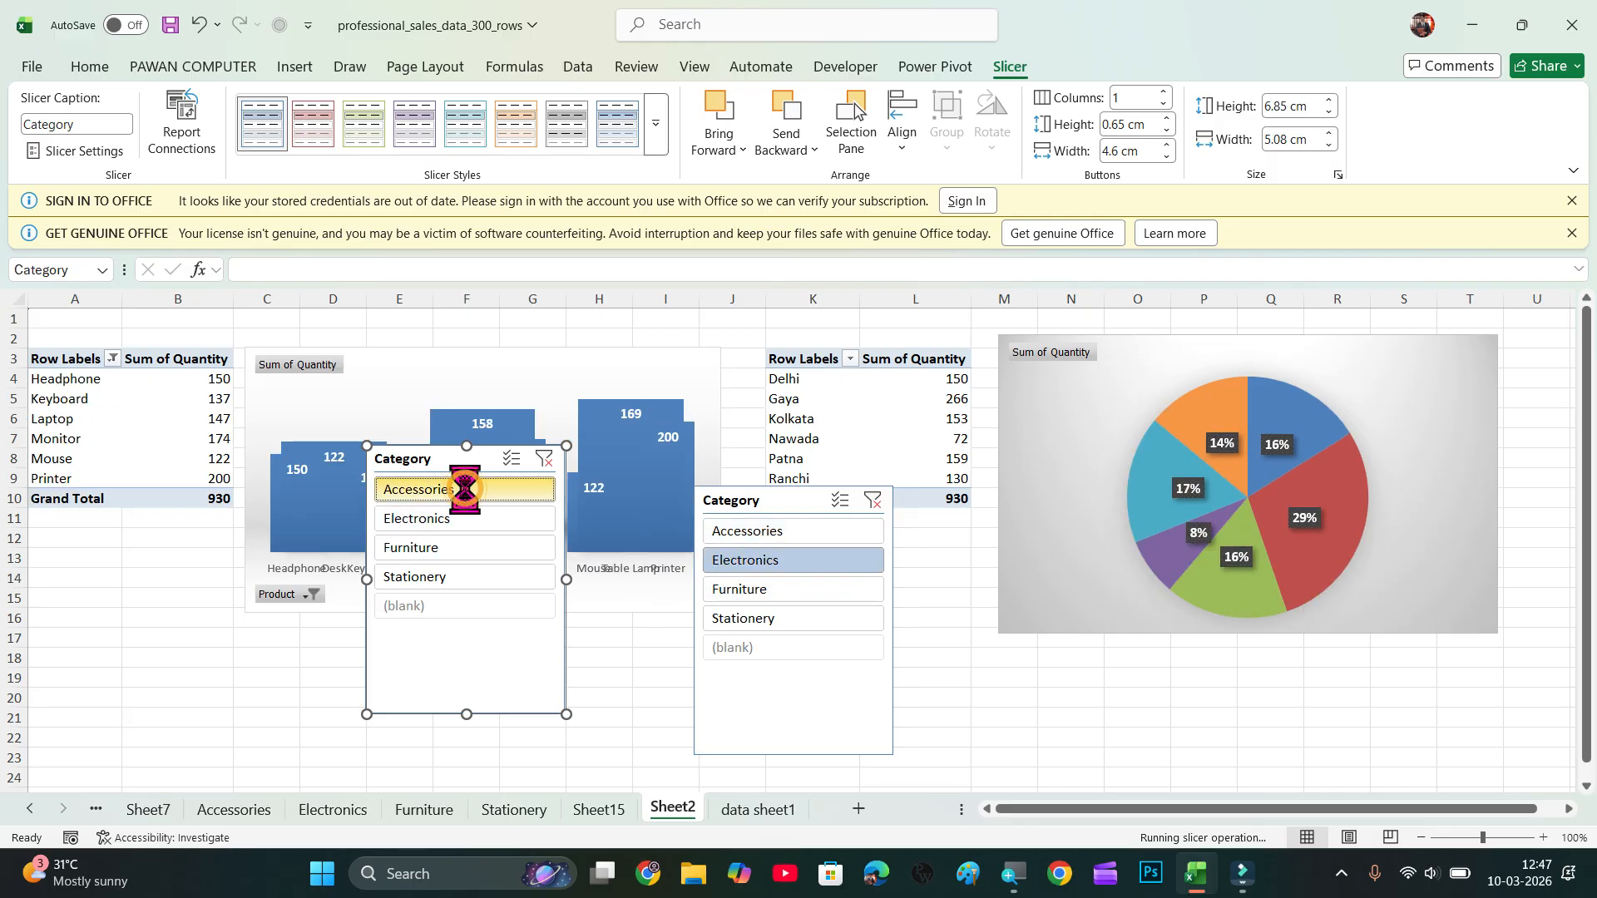
{"action": "left_click", "coordinate": [488, 547]}
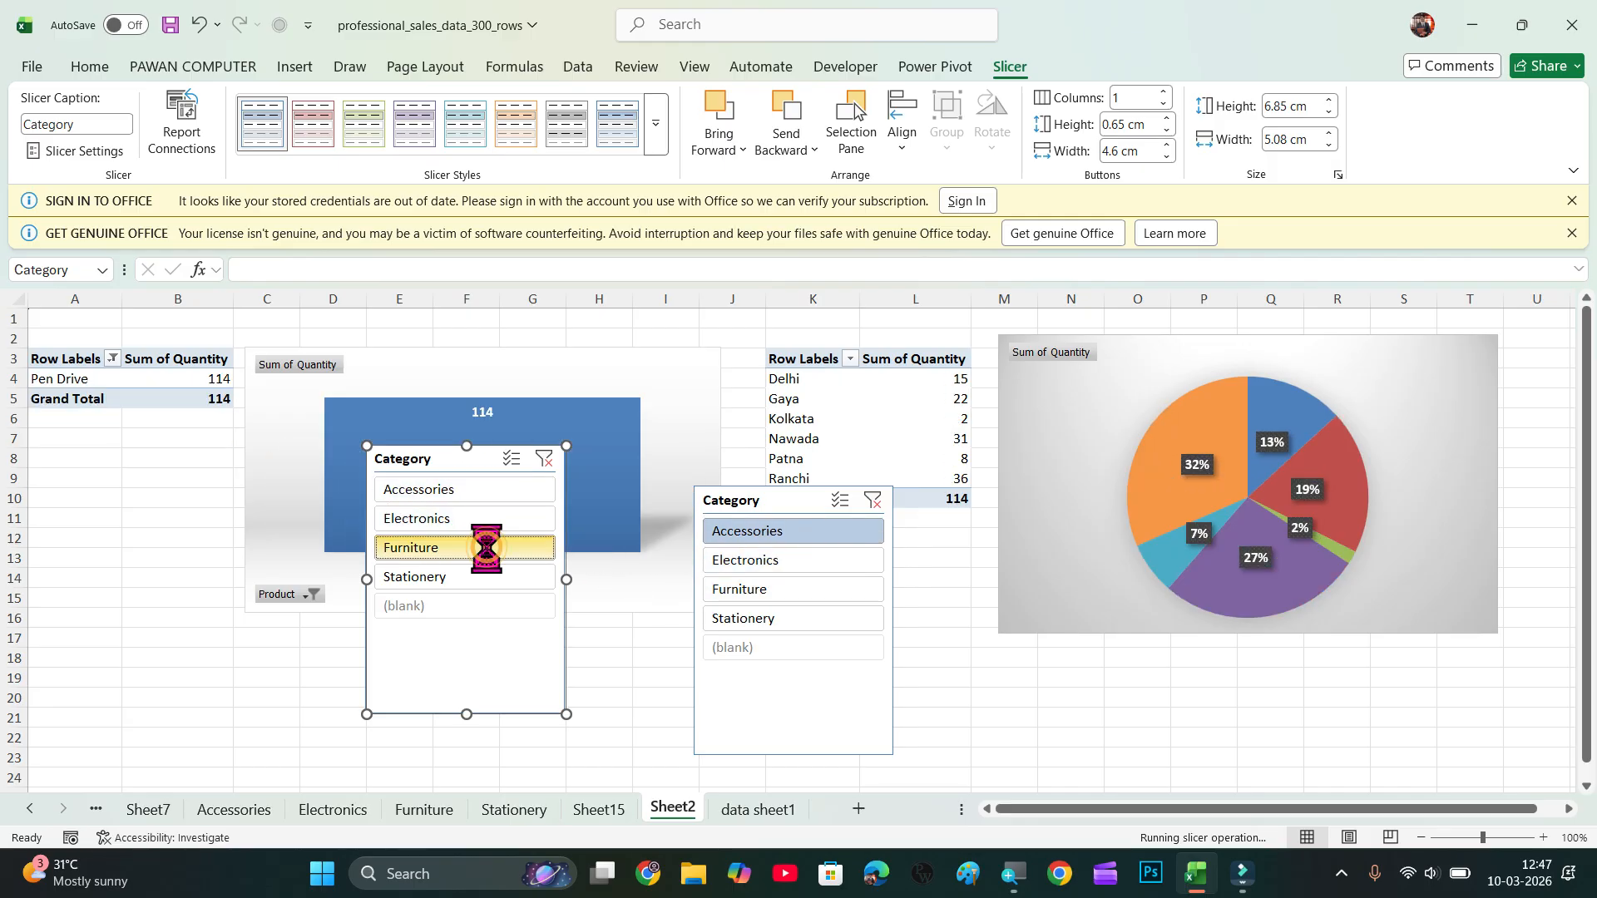
{"action": "left_click", "coordinate": [872, 500]}
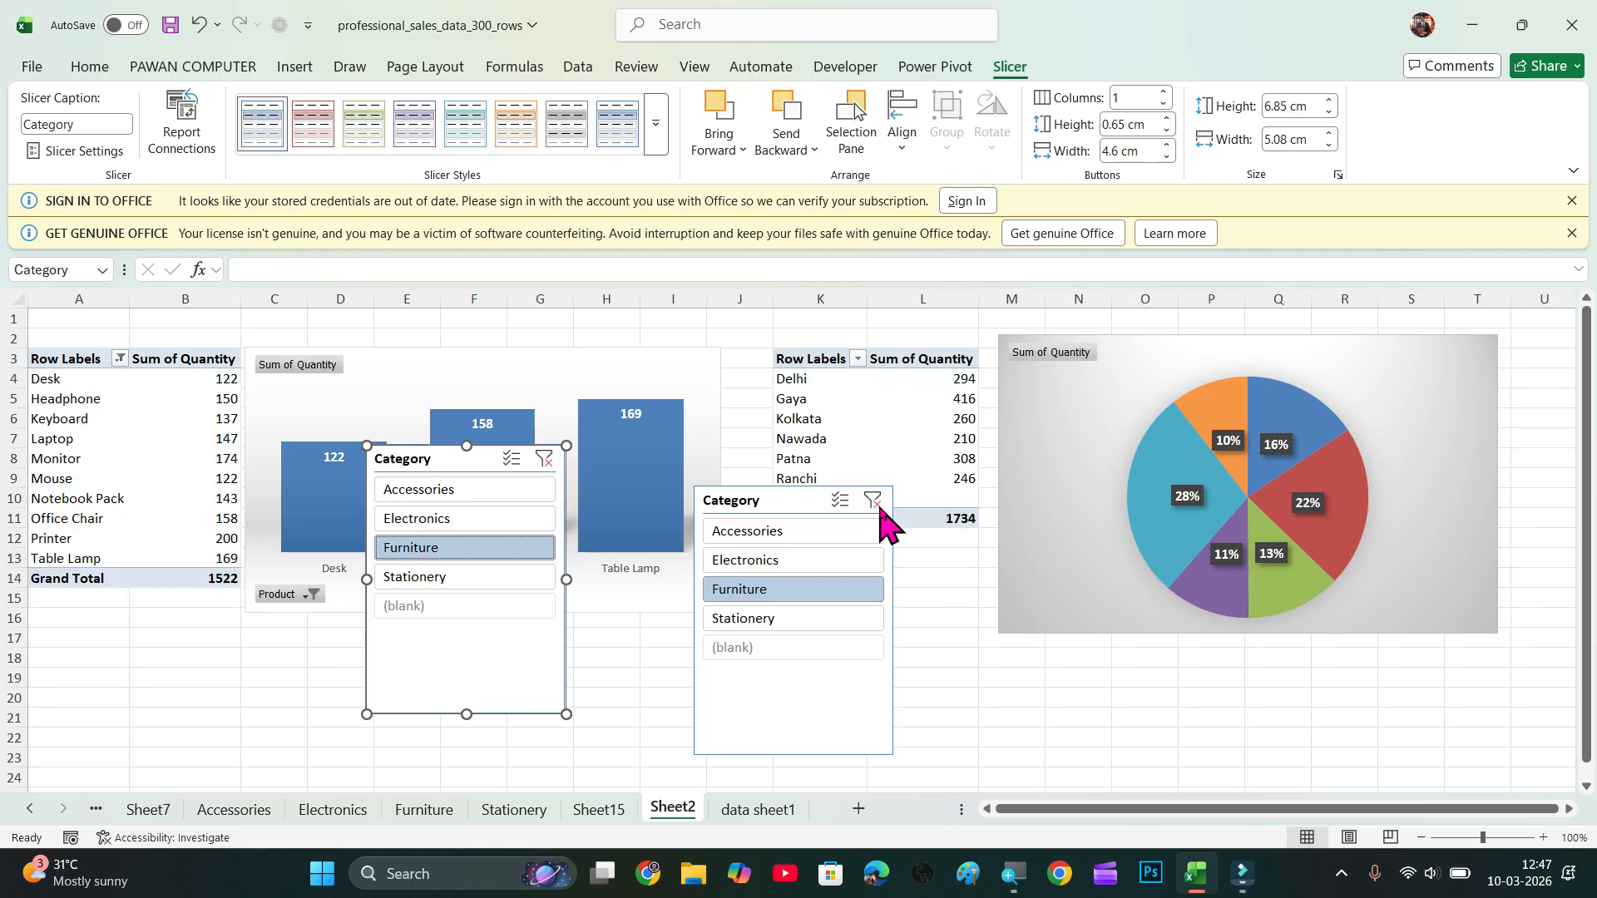
Delete the Category slicer nearest the city PivotTable and move the remaining slicer below it, starting around row 14.
{"action": "left_click", "coordinate": [823, 500]}
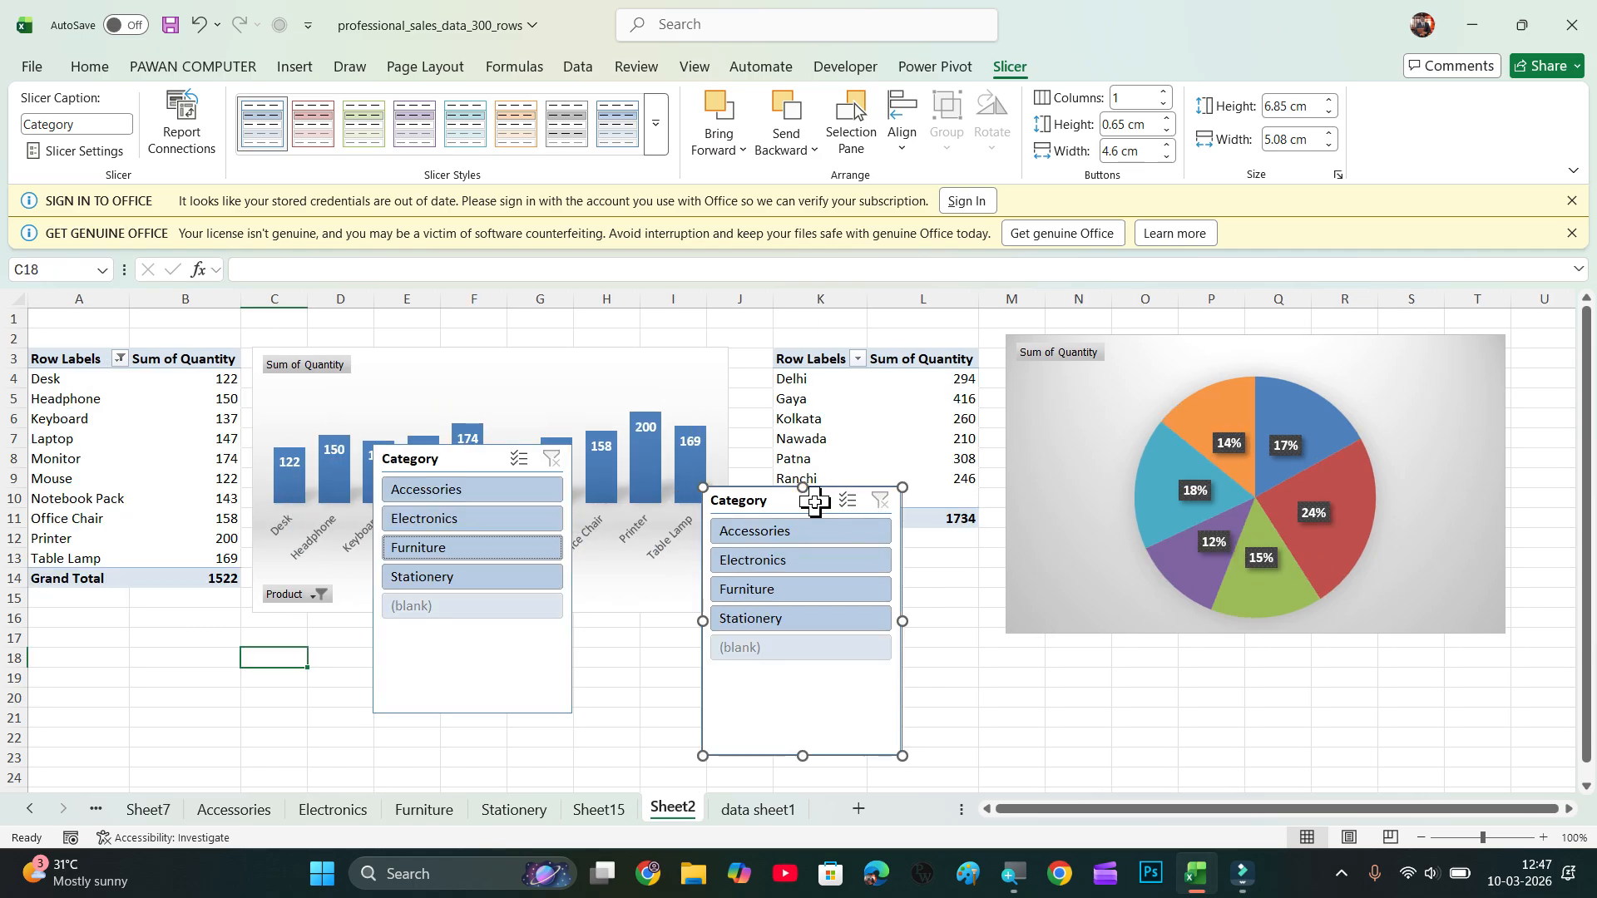
{"action": "key", "text": "Delete"}
{"action": "left_click_drag", "start_coordinate": [452, 460], "coordinate": [758, 580]}
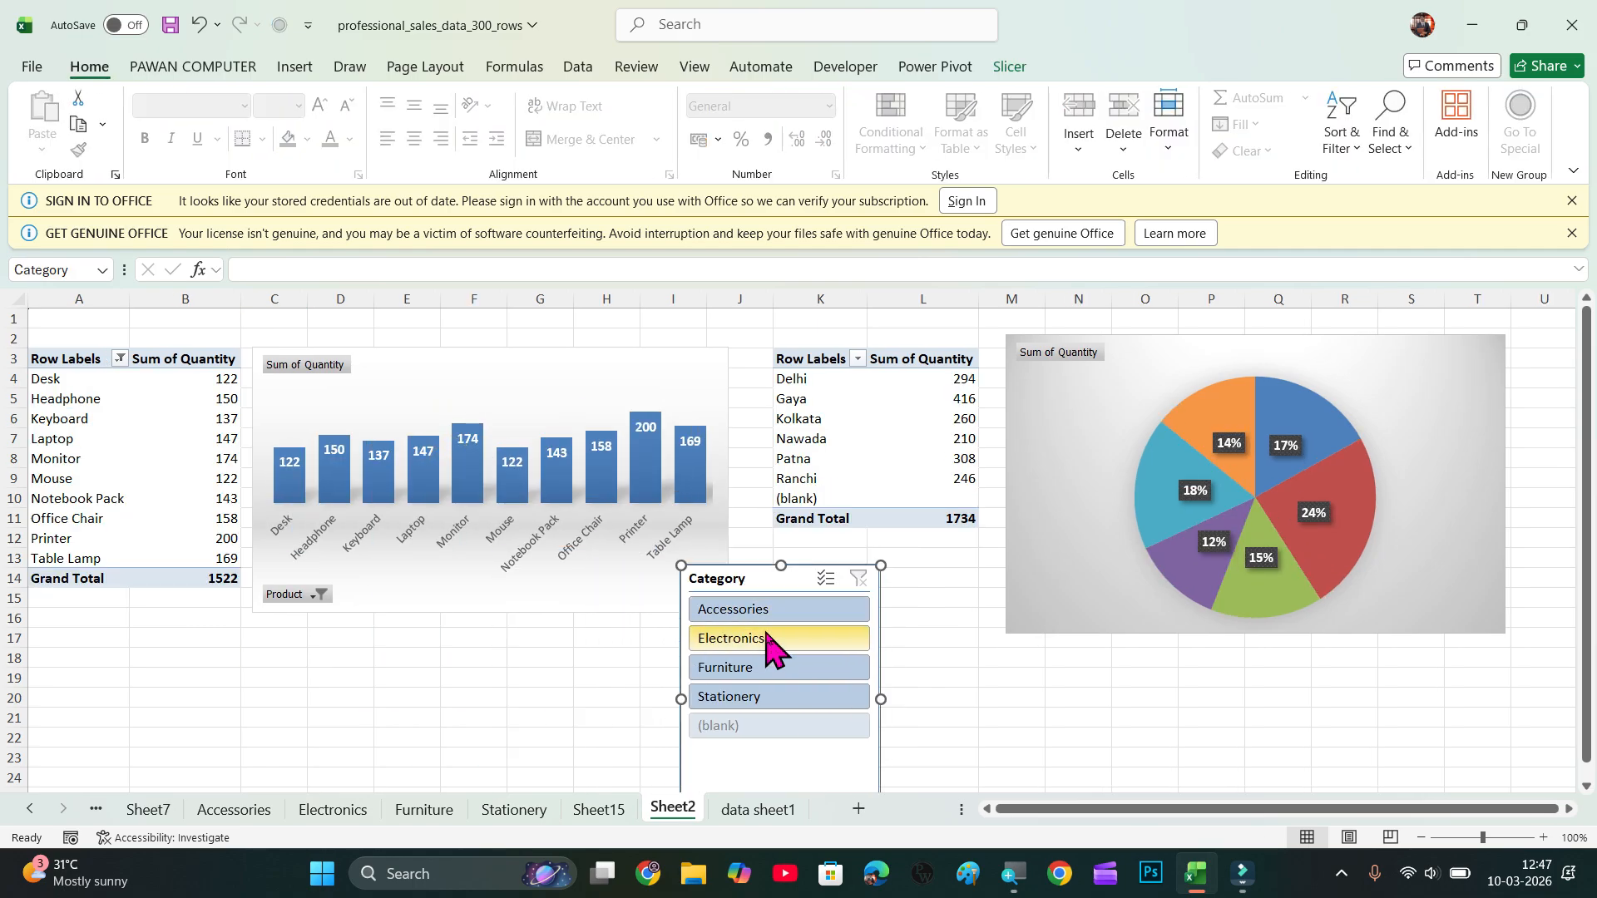
Filter both PivotTables and charts with the remaining slicer by Accessories, Electronics, Stationery, Furniture, Electronics, Accessories, Electronics and finally Furniture.
{"action": "left_click", "coordinate": [767, 614]}
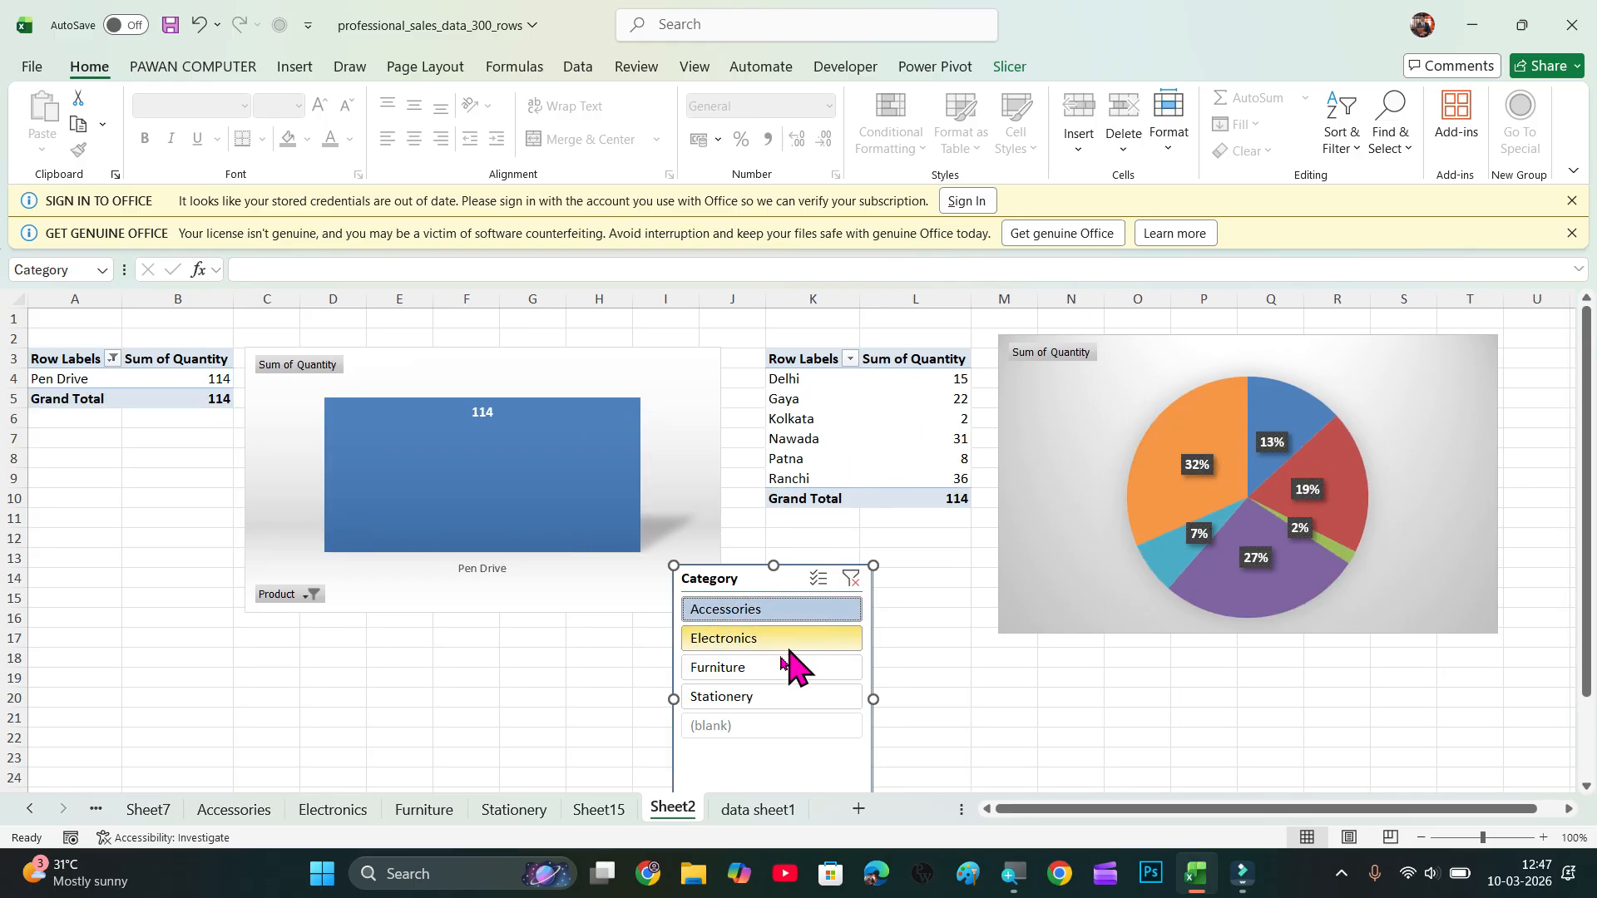
{"action": "left_click", "coordinate": [759, 639]}
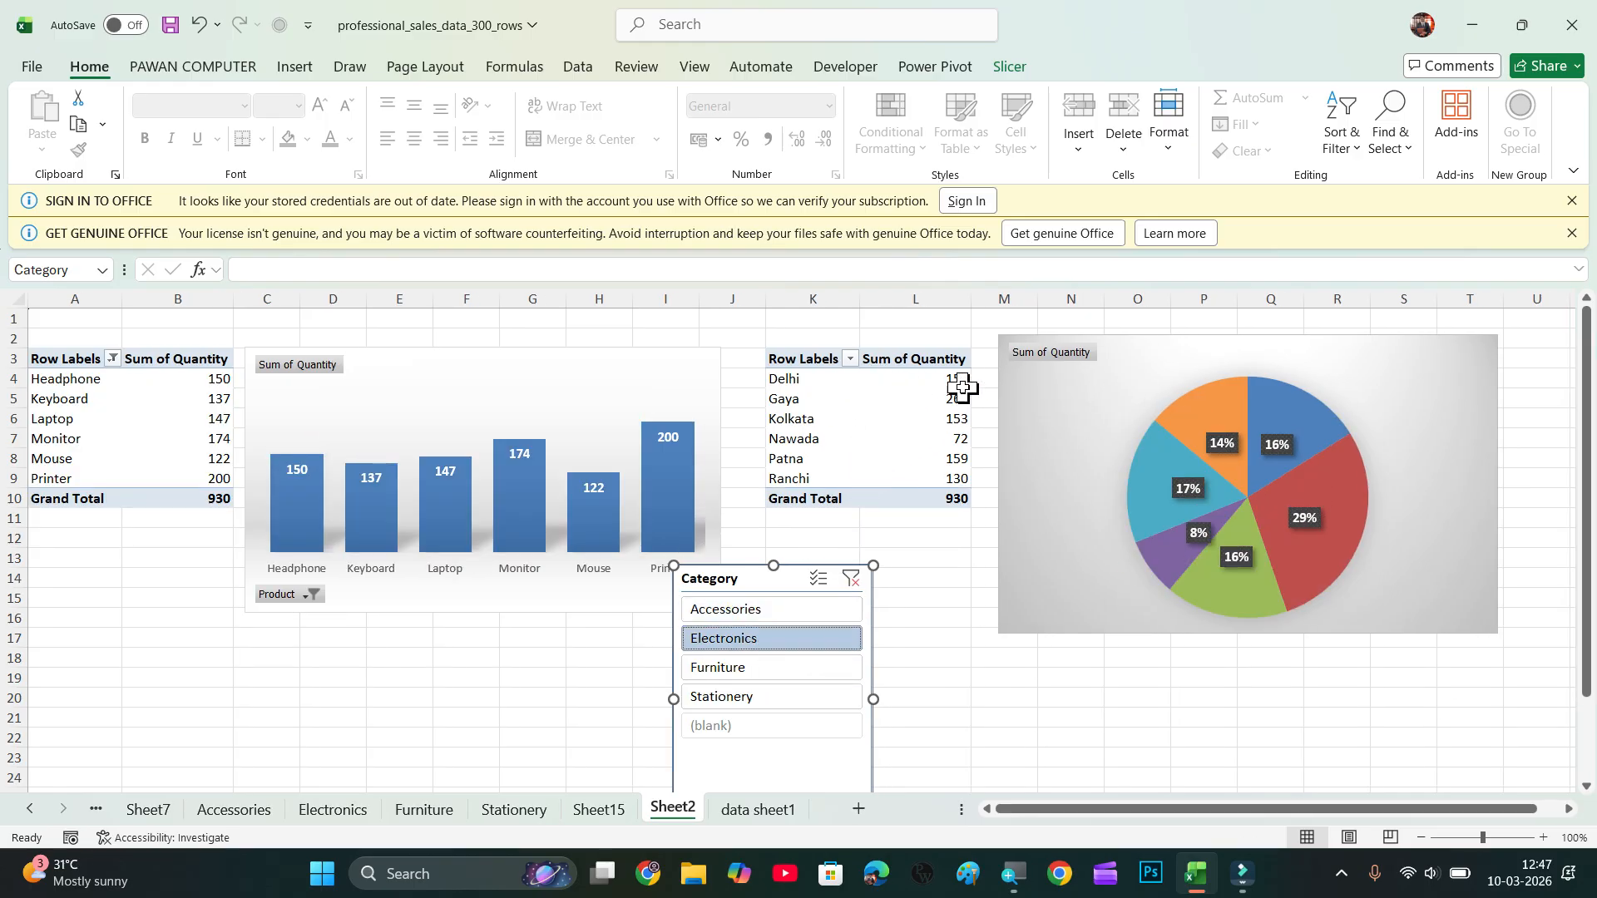
{"action": "left_click", "coordinate": [772, 698]}
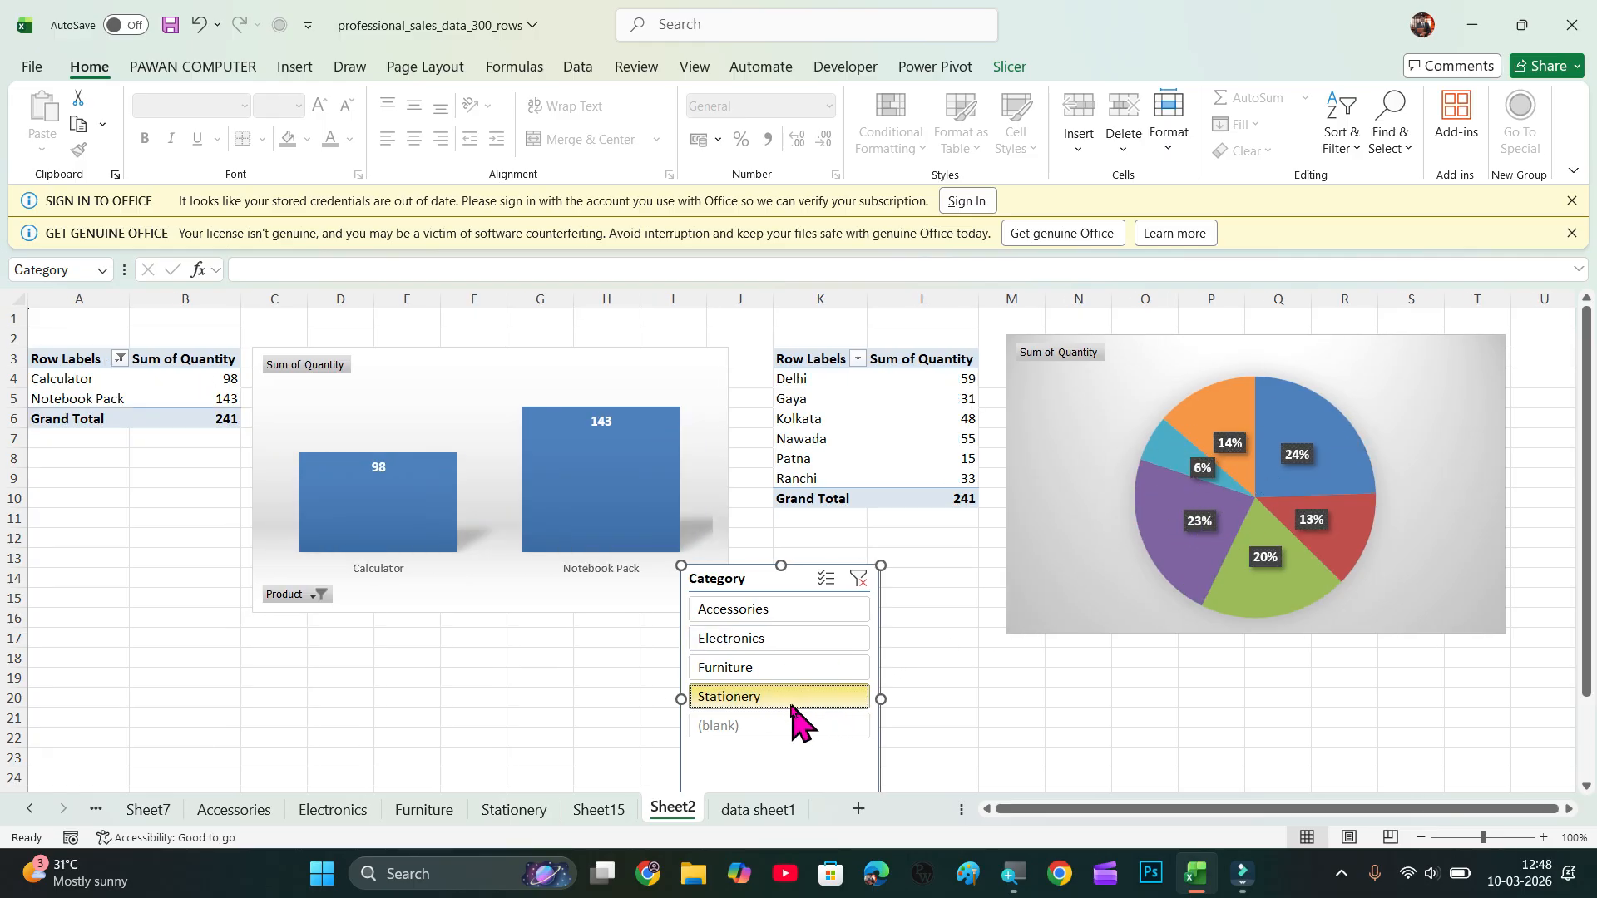
{"action": "left_click", "coordinate": [760, 665]}
{"action": "left_click", "coordinate": [762, 638]}
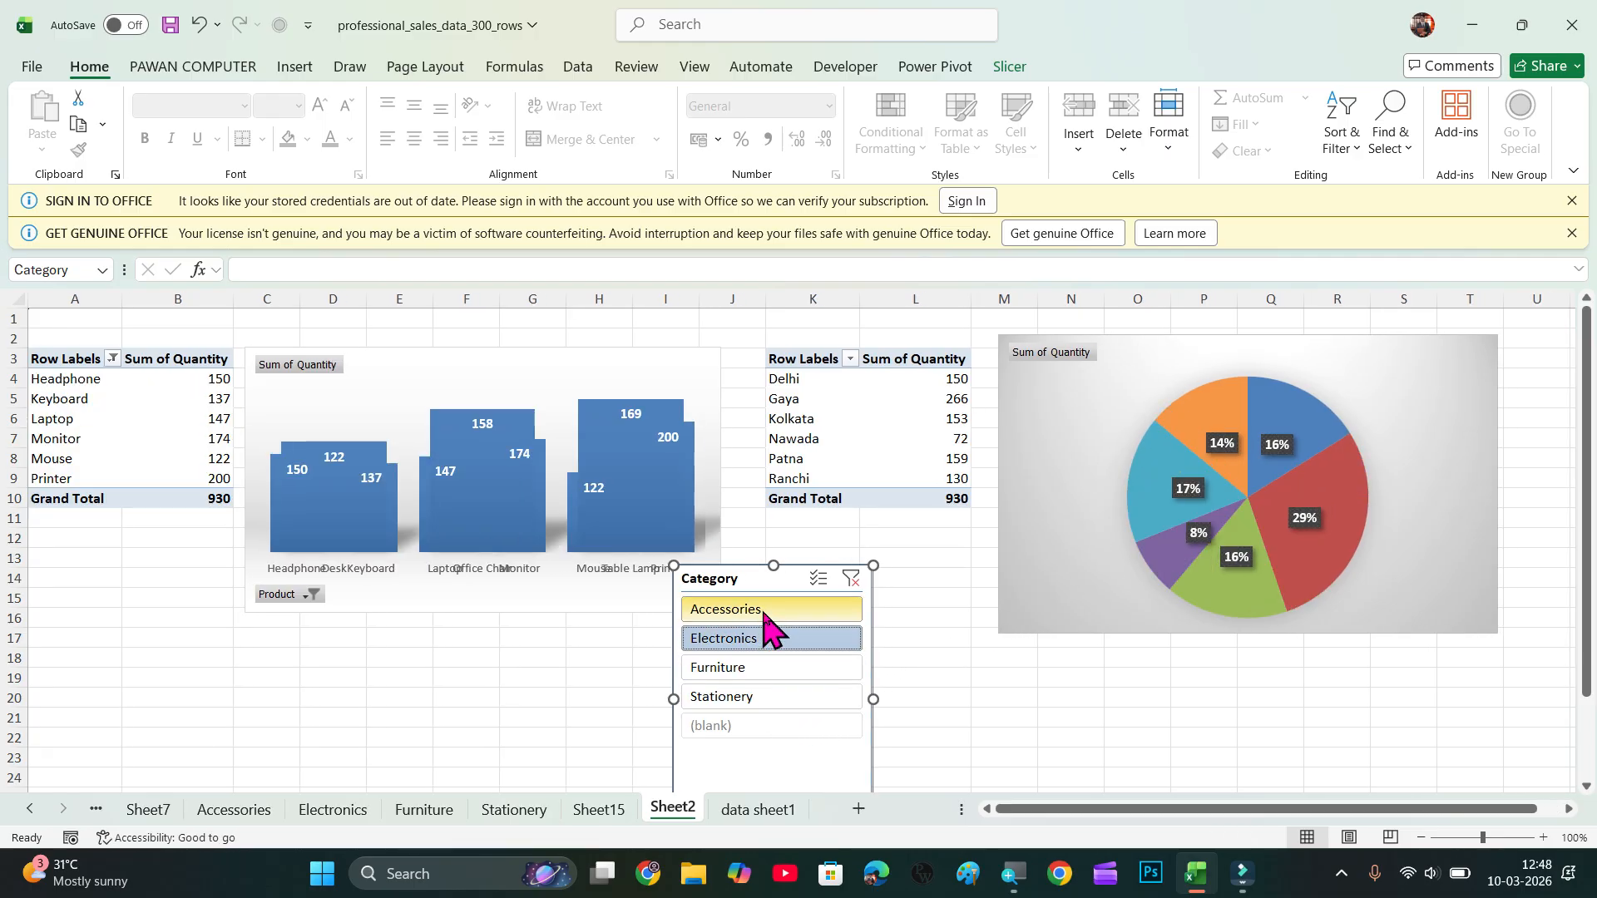
{"action": "left_click", "coordinate": [770, 611]}
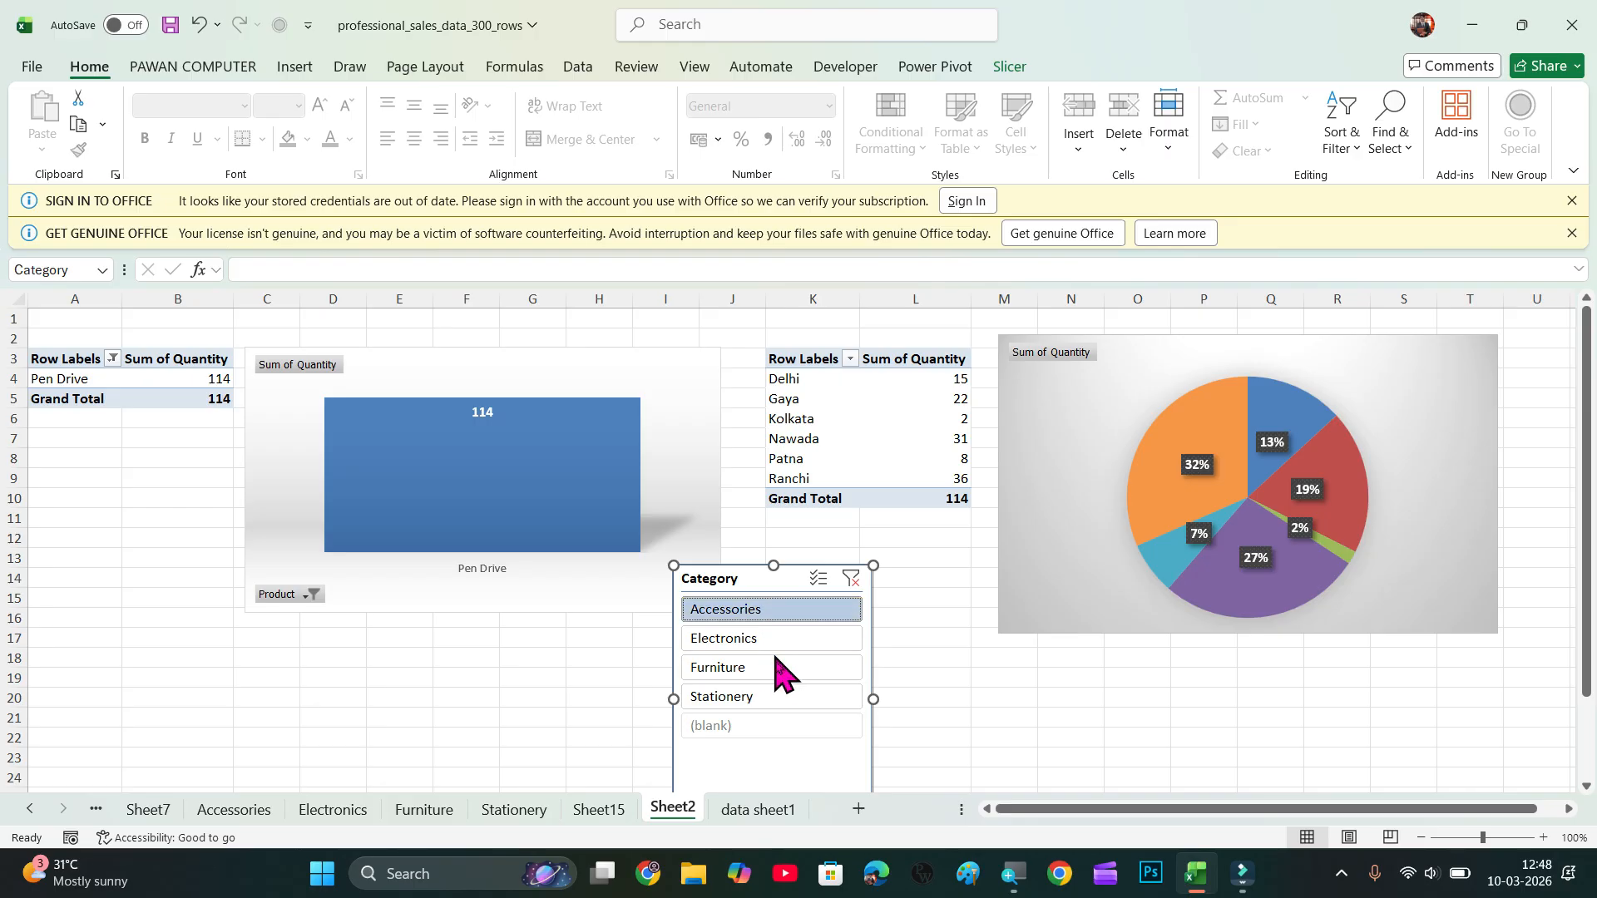
{"action": "left_click", "coordinate": [759, 646]}
{"action": "left_click", "coordinate": [757, 667]}
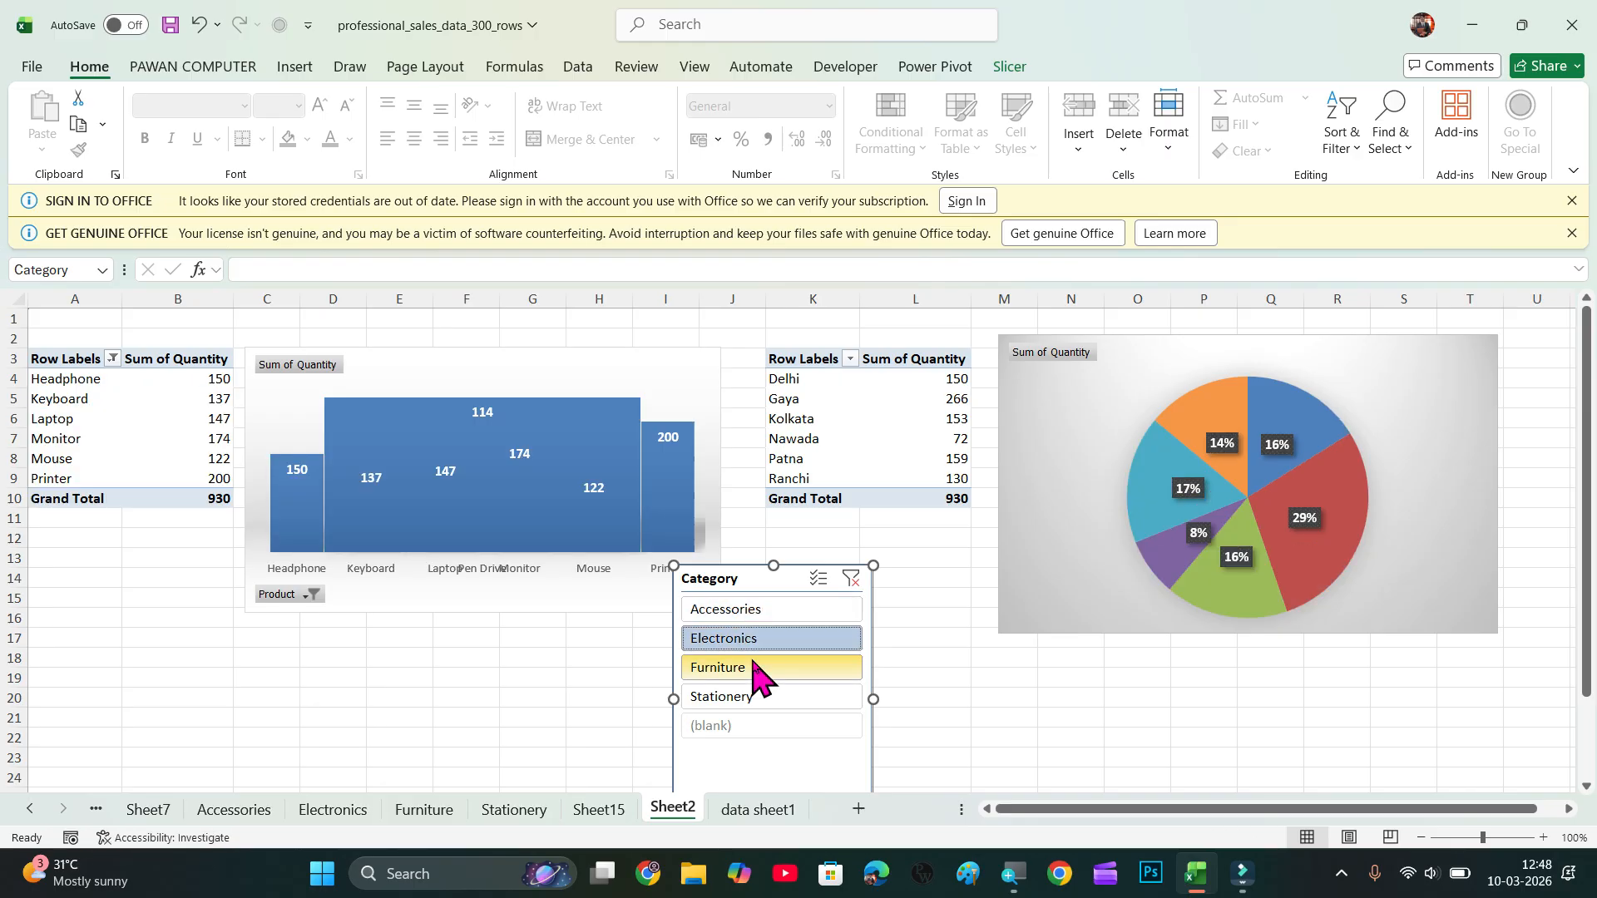